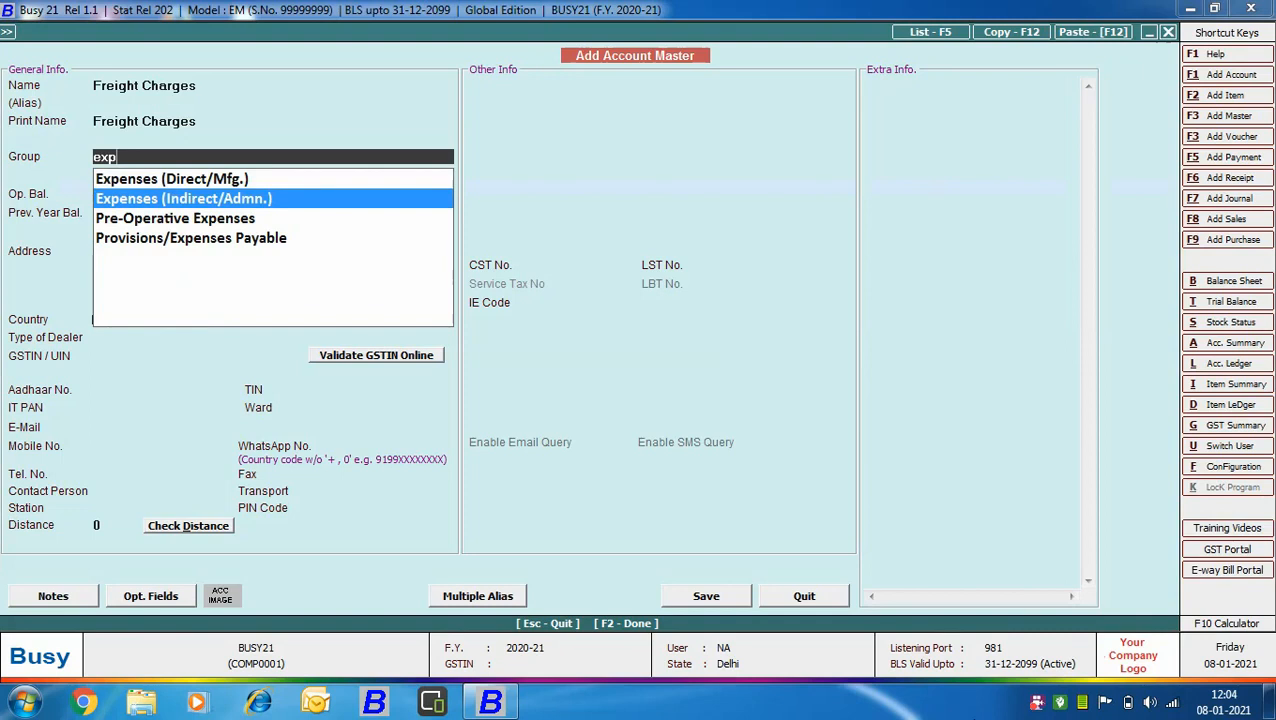
# - Assign the Freight Charges account to the Expenses (Indirect/Admn.) group, keep the default balances, and set its GST type to GST Applicable
pyautogui.press('Return')
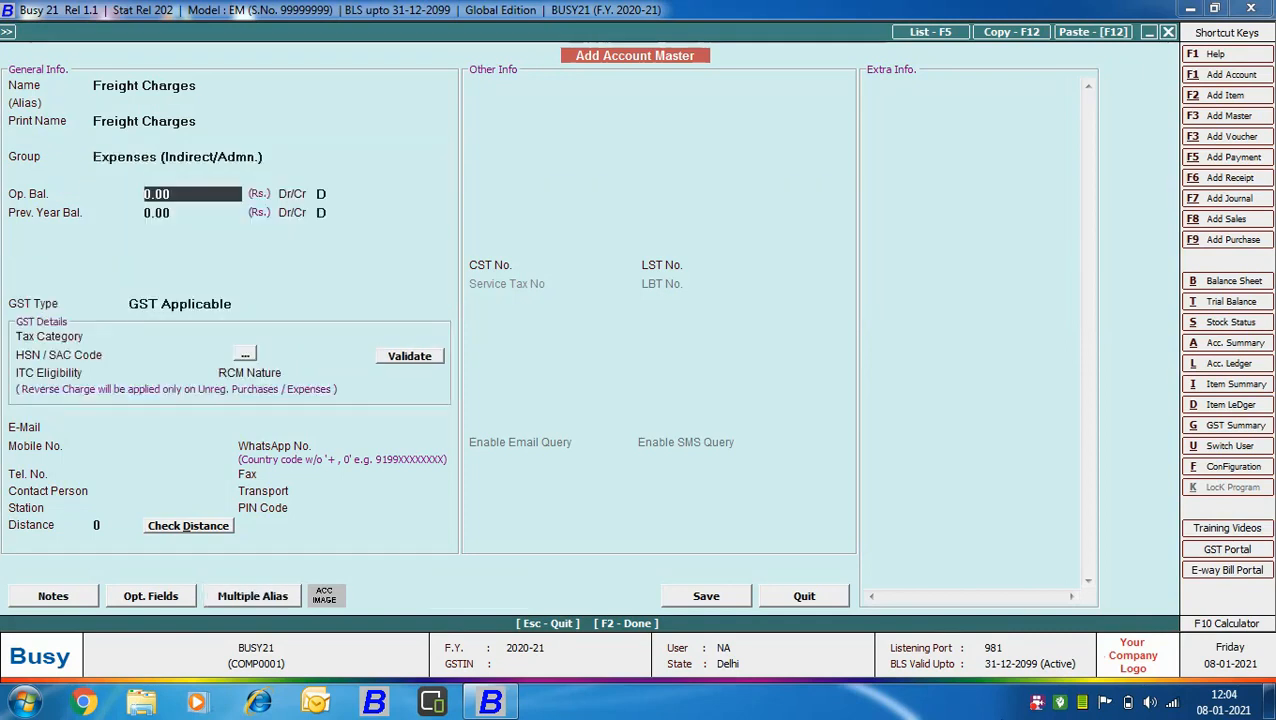
pyautogui.press('Return')
pyautogui.press('Return')
pyautogui.press('Return')
pyautogui.press('Return')
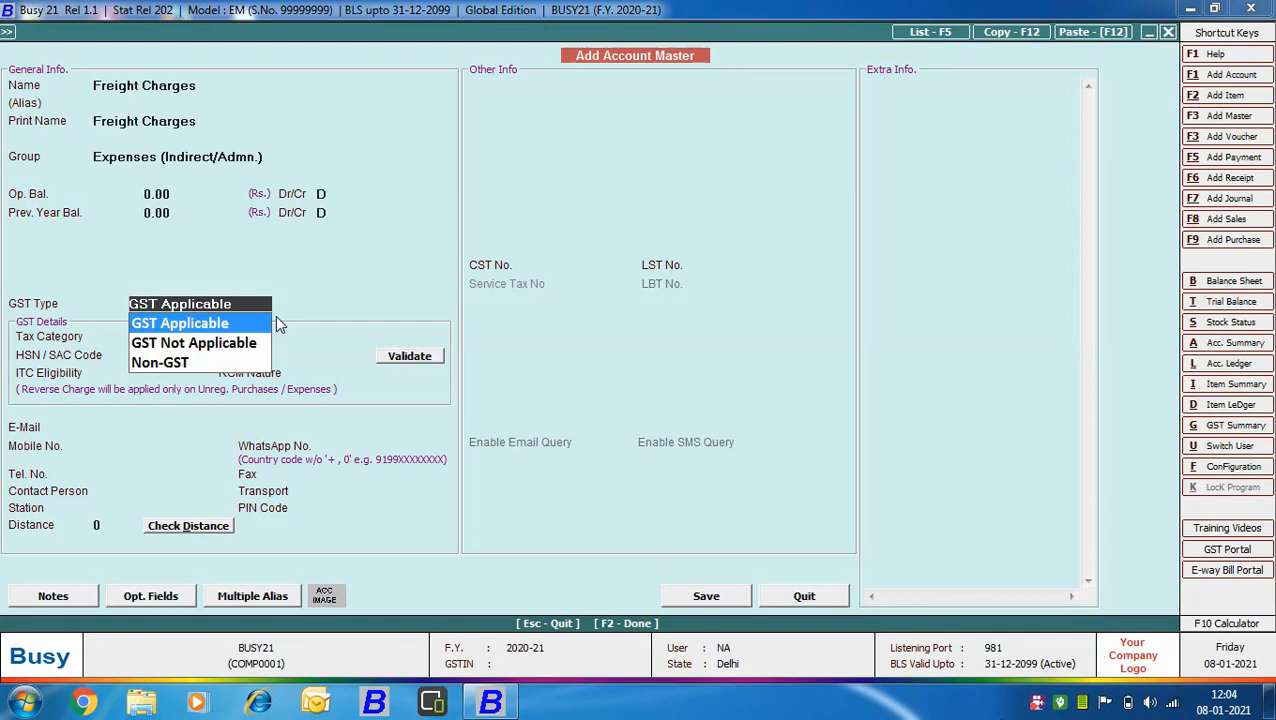
pyautogui.press('Return')
# - Set the account's tax category to Services 5% and its HSN/SAC code to 996601
pyautogui.write('se')
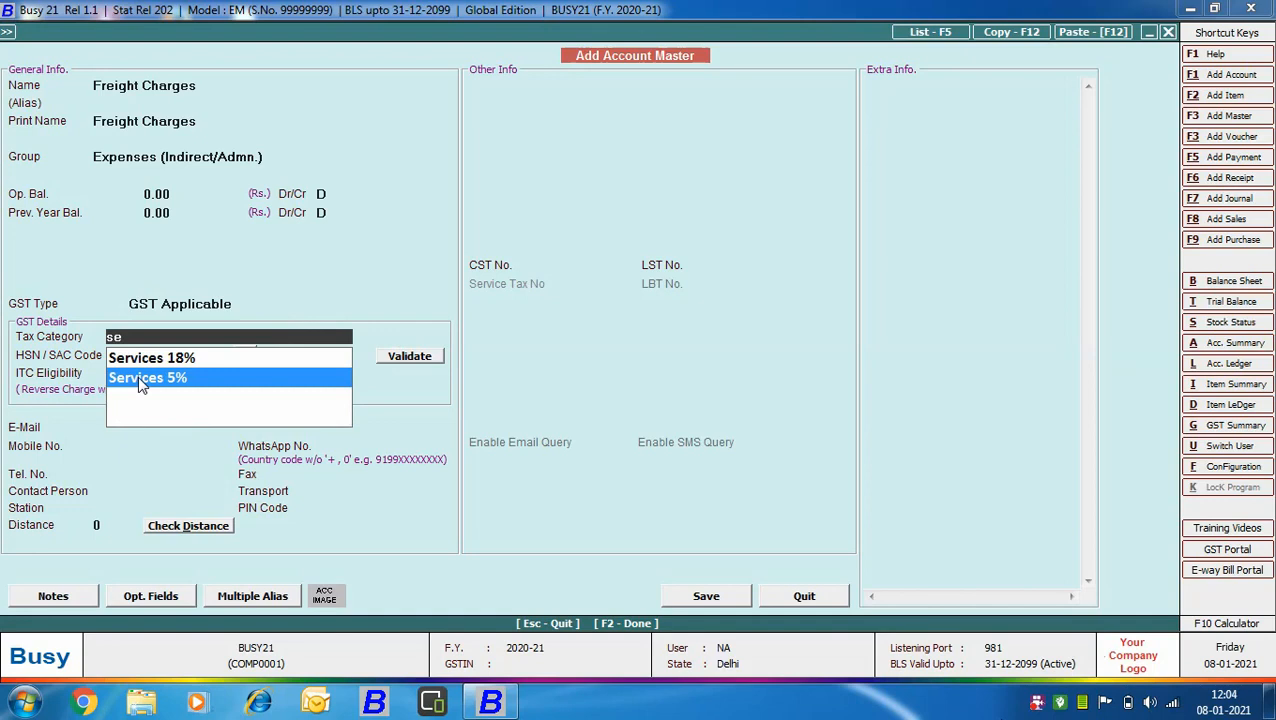
pyautogui.click(141, 378)
pyautogui.write('996601')
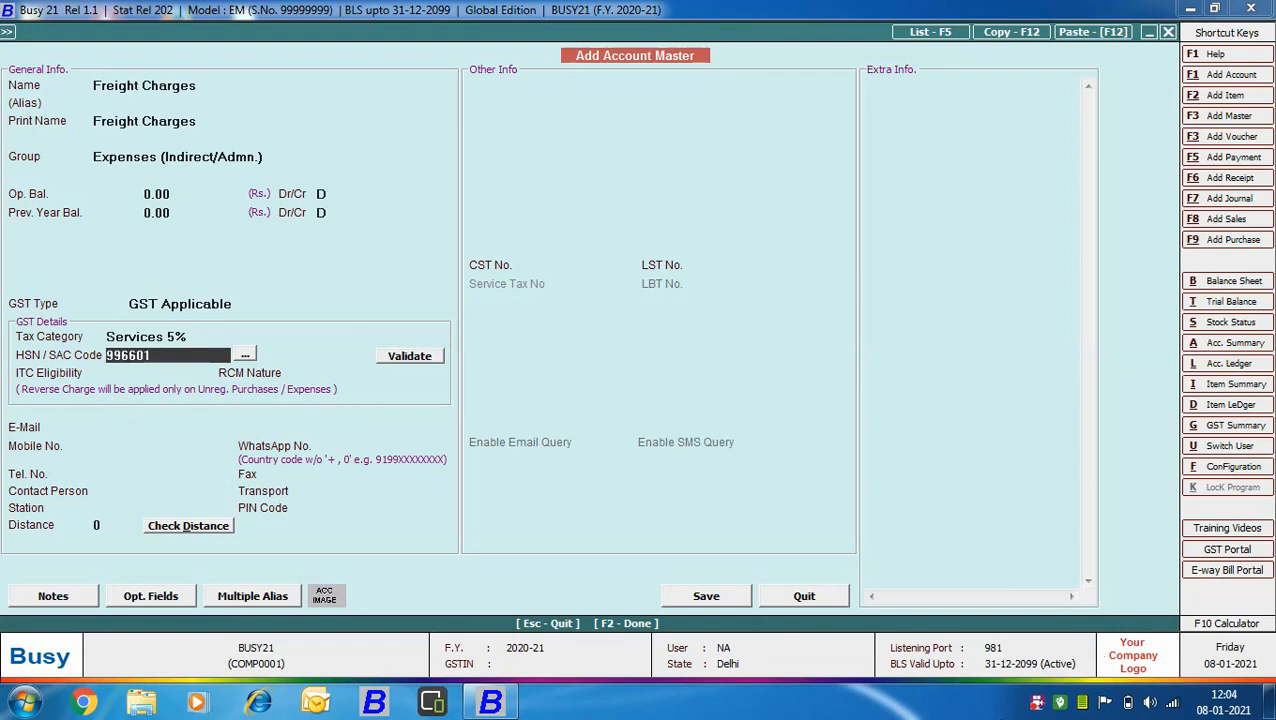
pyautogui.press('Return')
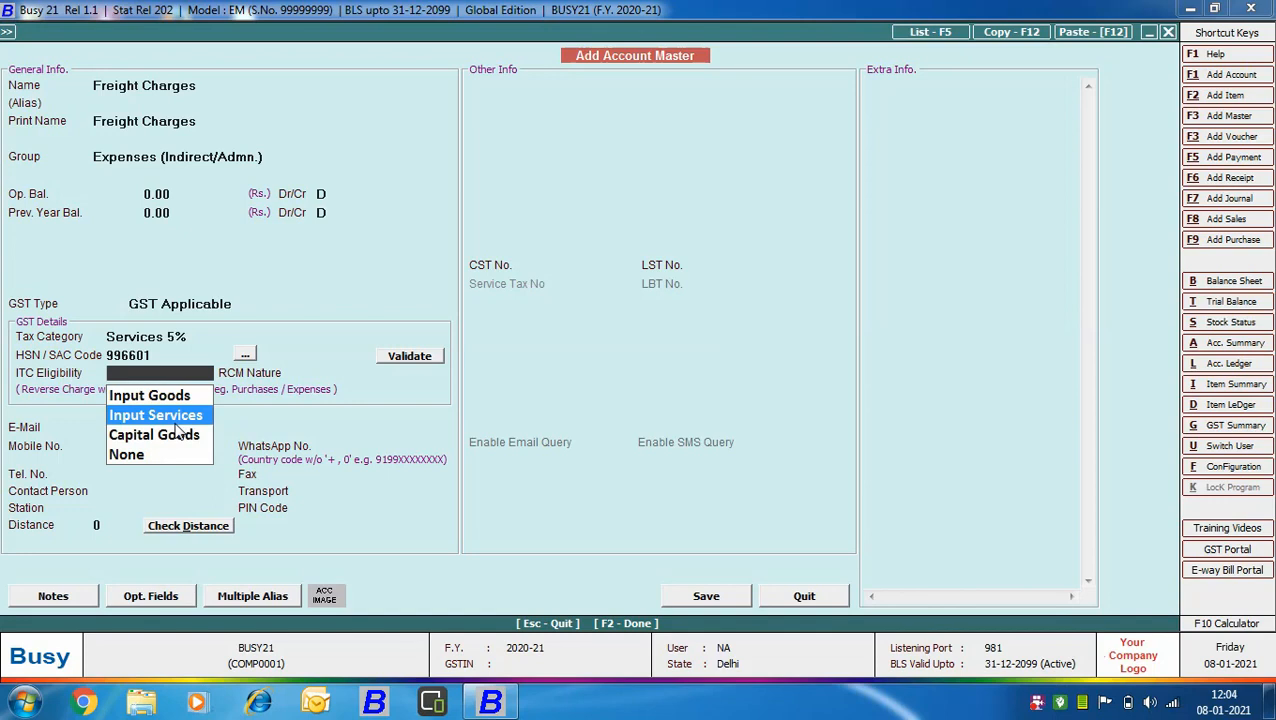
# - Set ITC Eligibility to Input Services and RCM Nature to Compulsory, and save the Freight Charges account and close its form
pyautogui.press('Return')
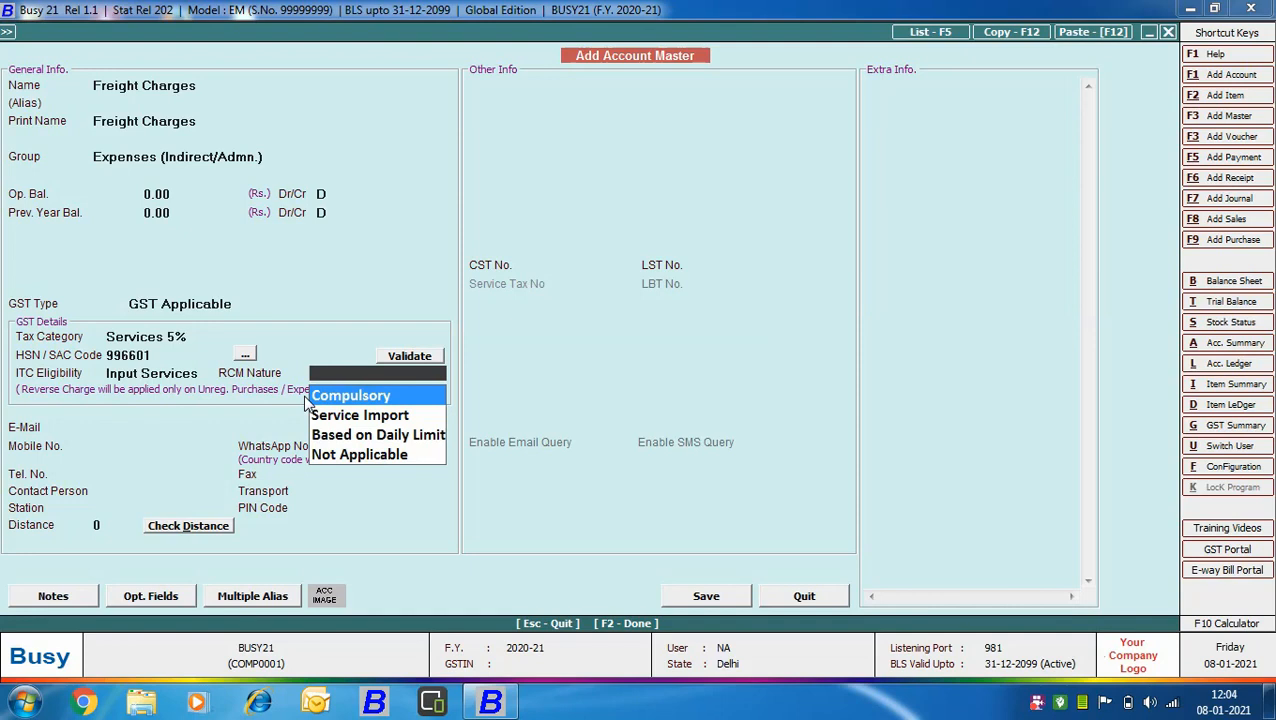
pyautogui.doubleClick(366, 400)
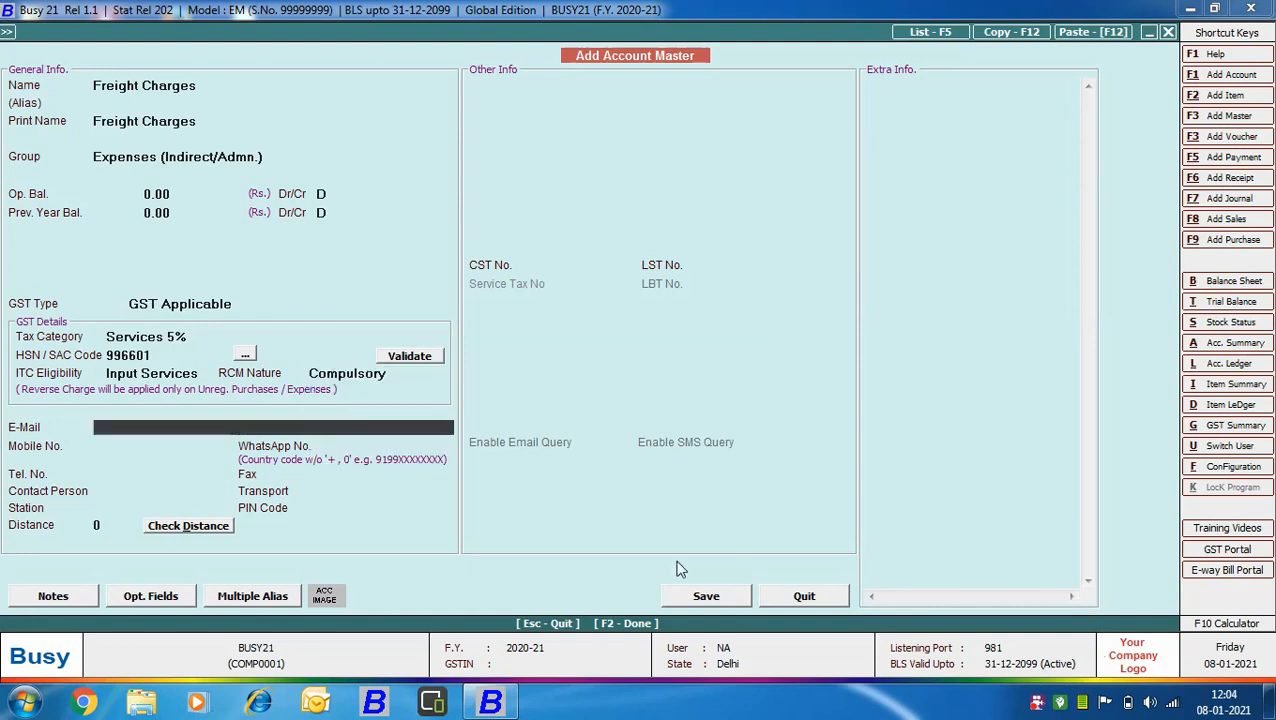
pyautogui.click(706, 597)
pyautogui.click(799, 598)
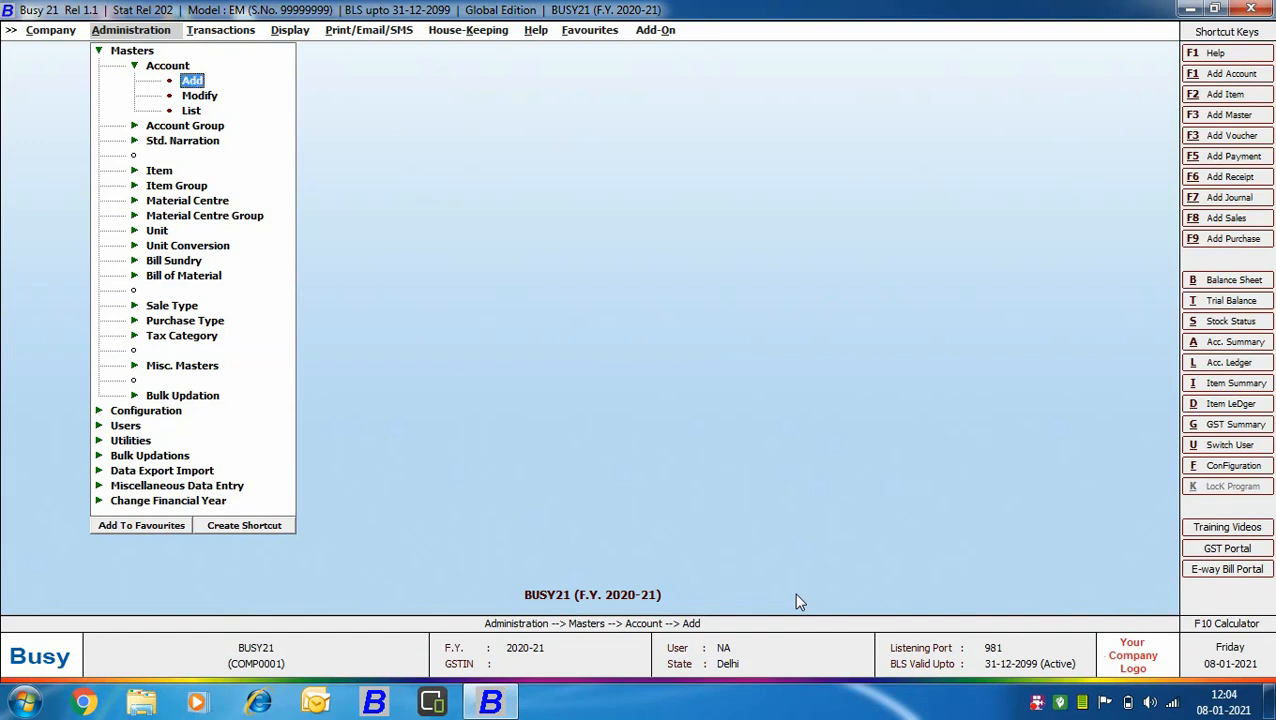
# - Start a new payment voucher in the Main series dated 01-12-2020 with GST nature RCM Expense
pyautogui.click(212, 31)
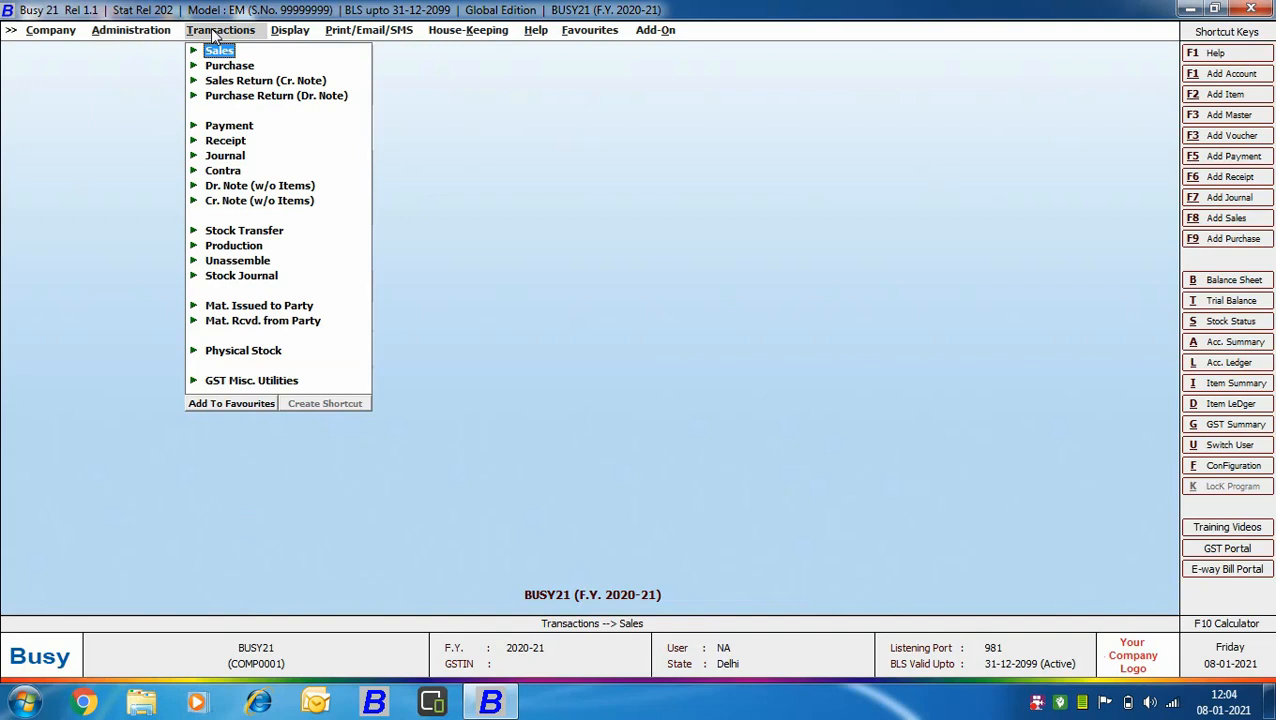
pyautogui.click(228, 126)
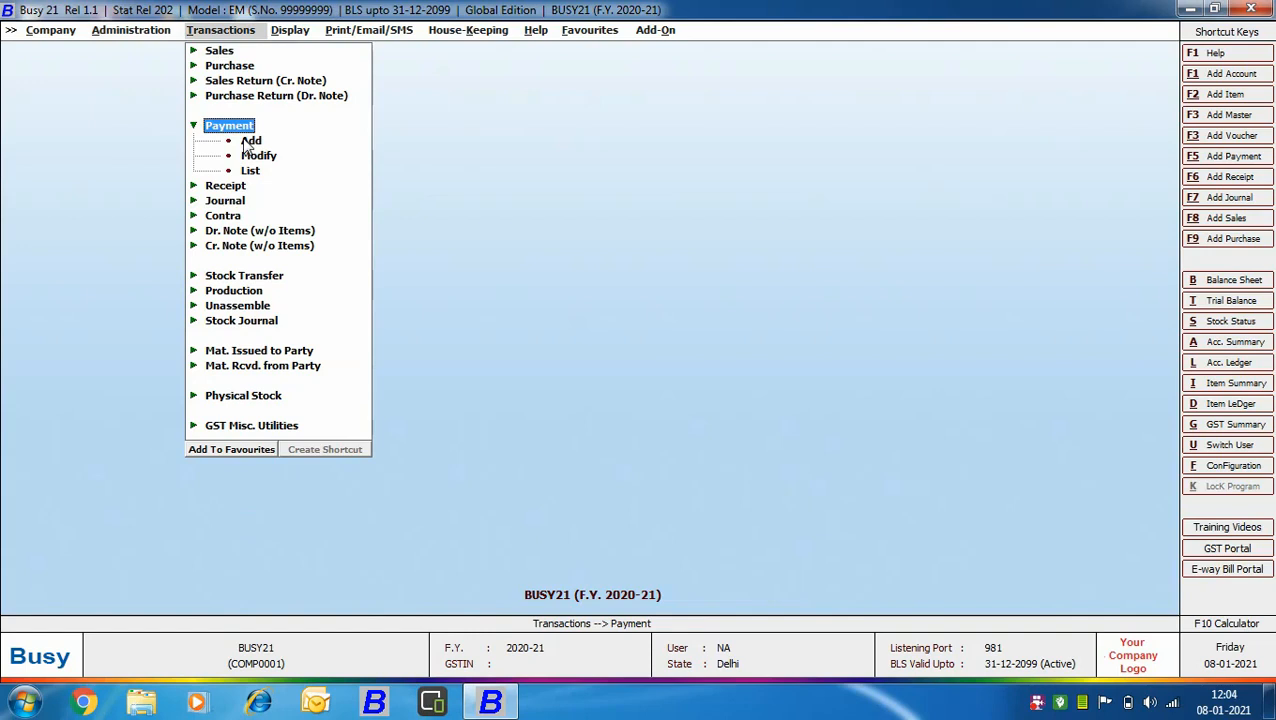
pyautogui.click(248, 141)
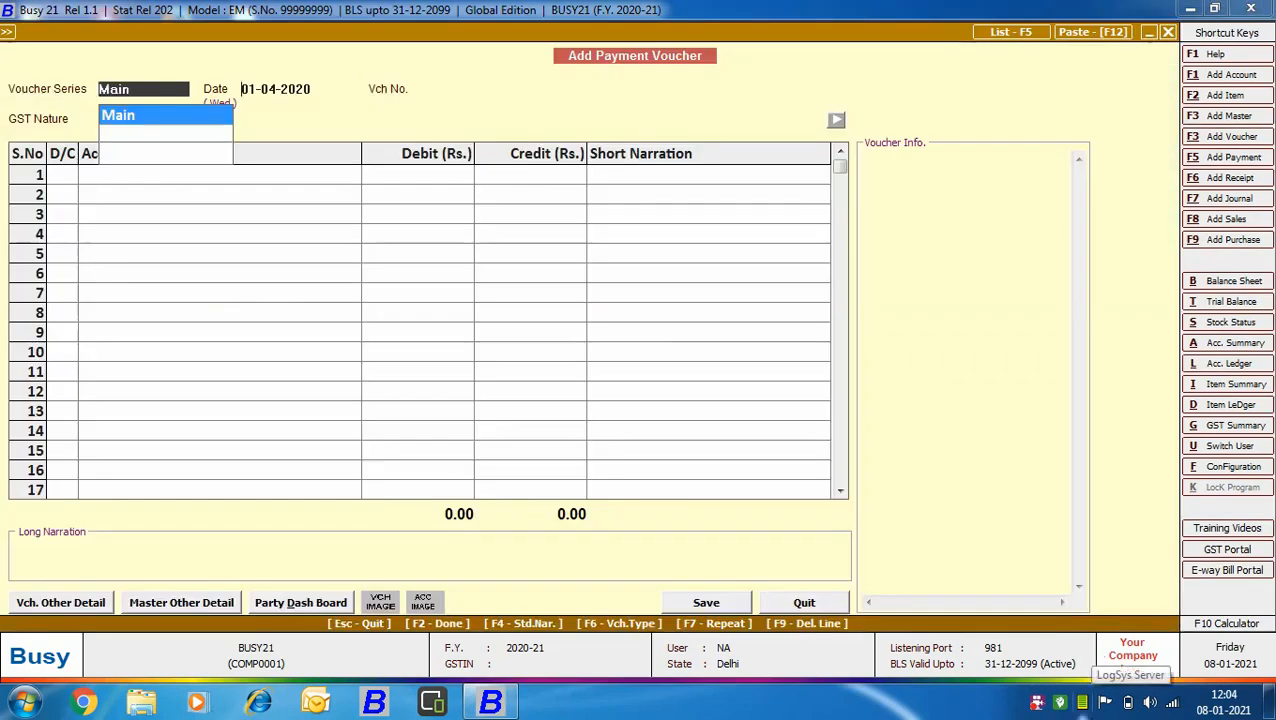
pyautogui.press('Return')
pyautogui.write('01-12')
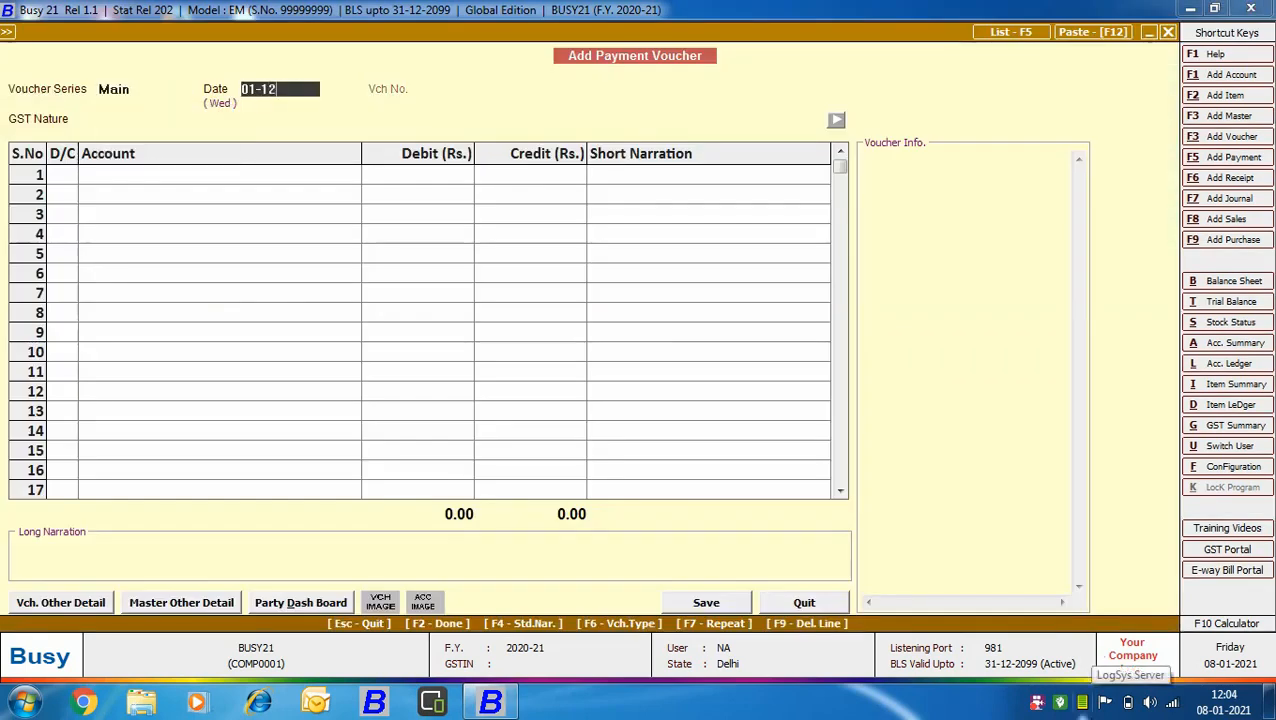
pyautogui.press('Return')
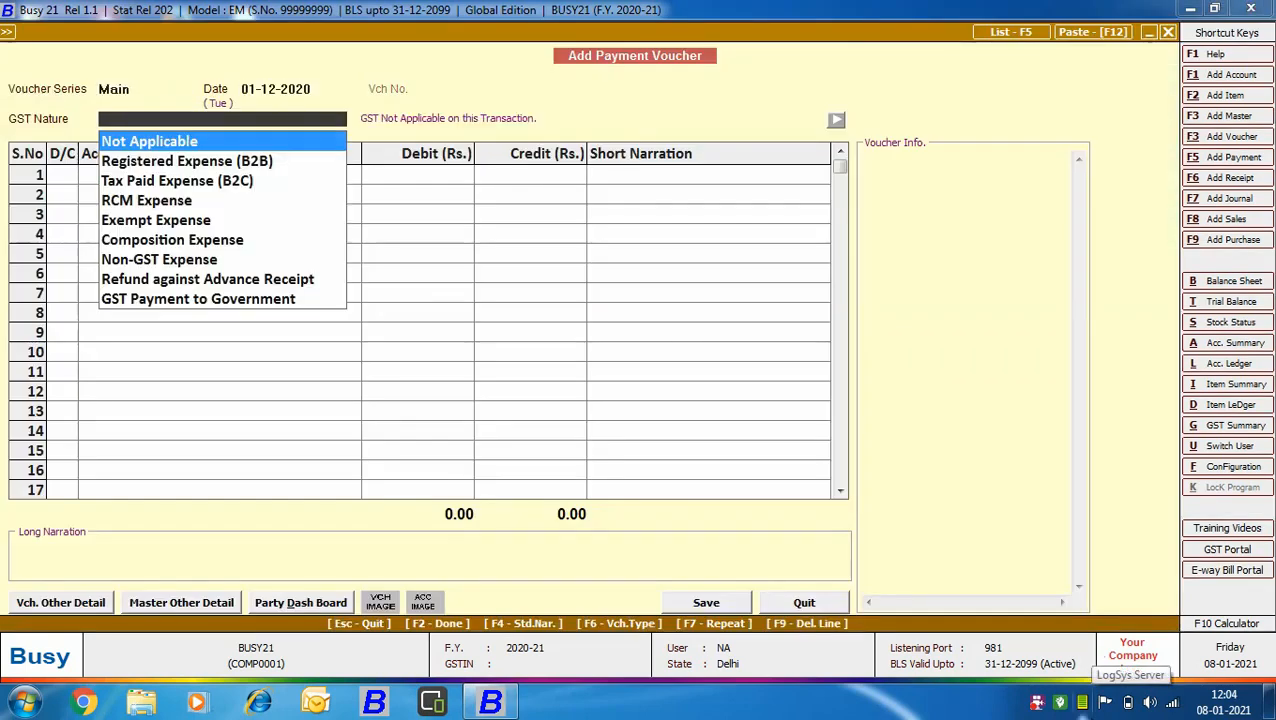
pyautogui.press('Down')
pyautogui.press('Down')
pyautogui.press('Down')
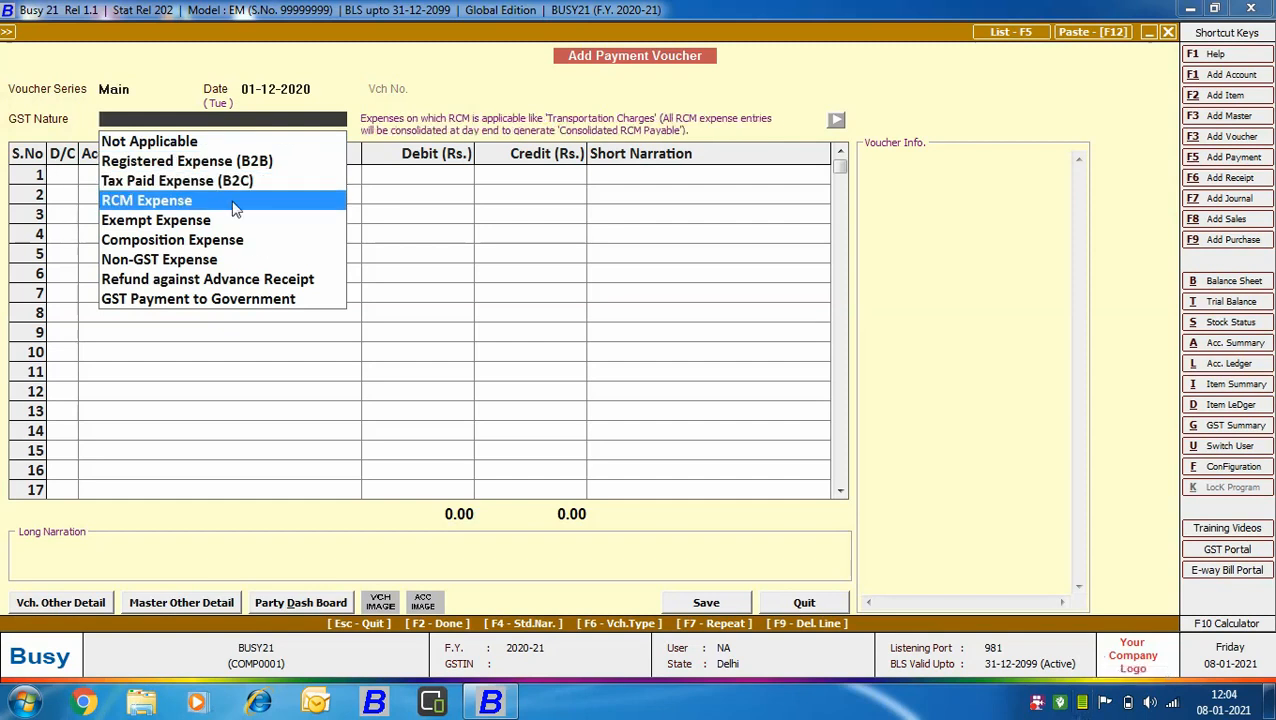
pyautogui.click(233, 207)
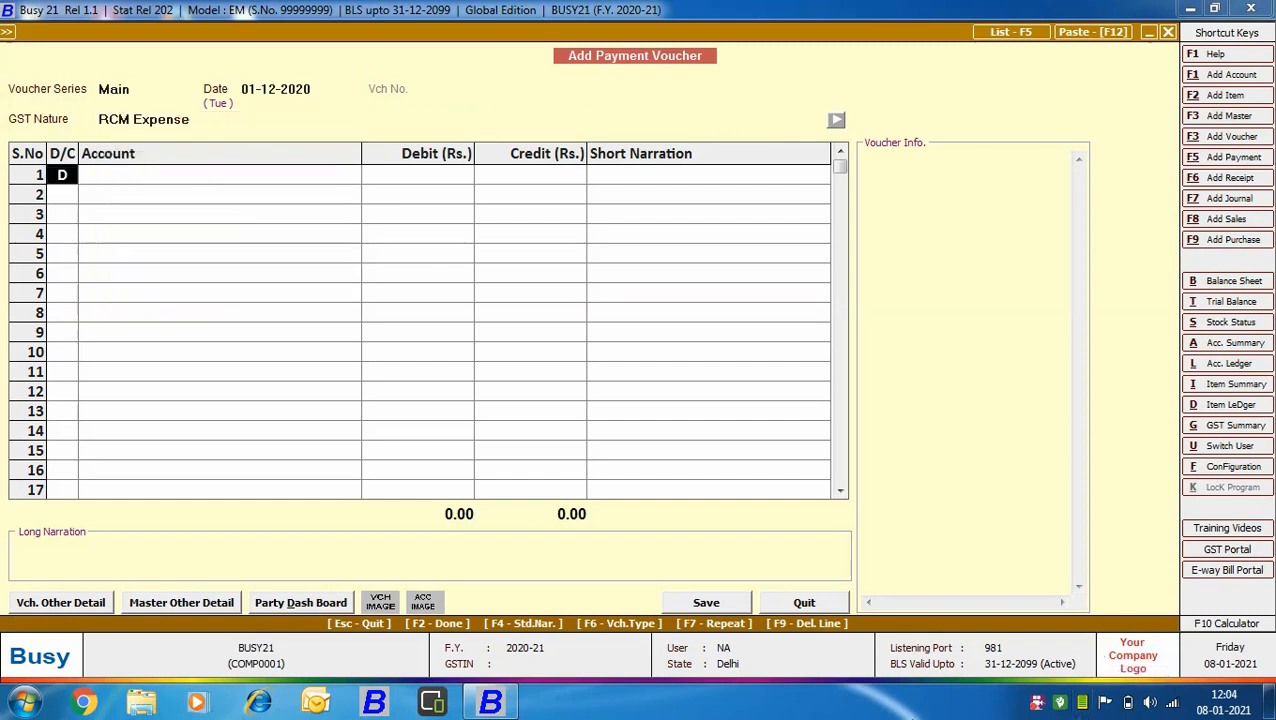
# - Debit the Freight Charges account with 5,000 on the first line of the payment voucher
pyautogui.press('Return')
pyautogui.write('fre')
pyautogui.press('Down')
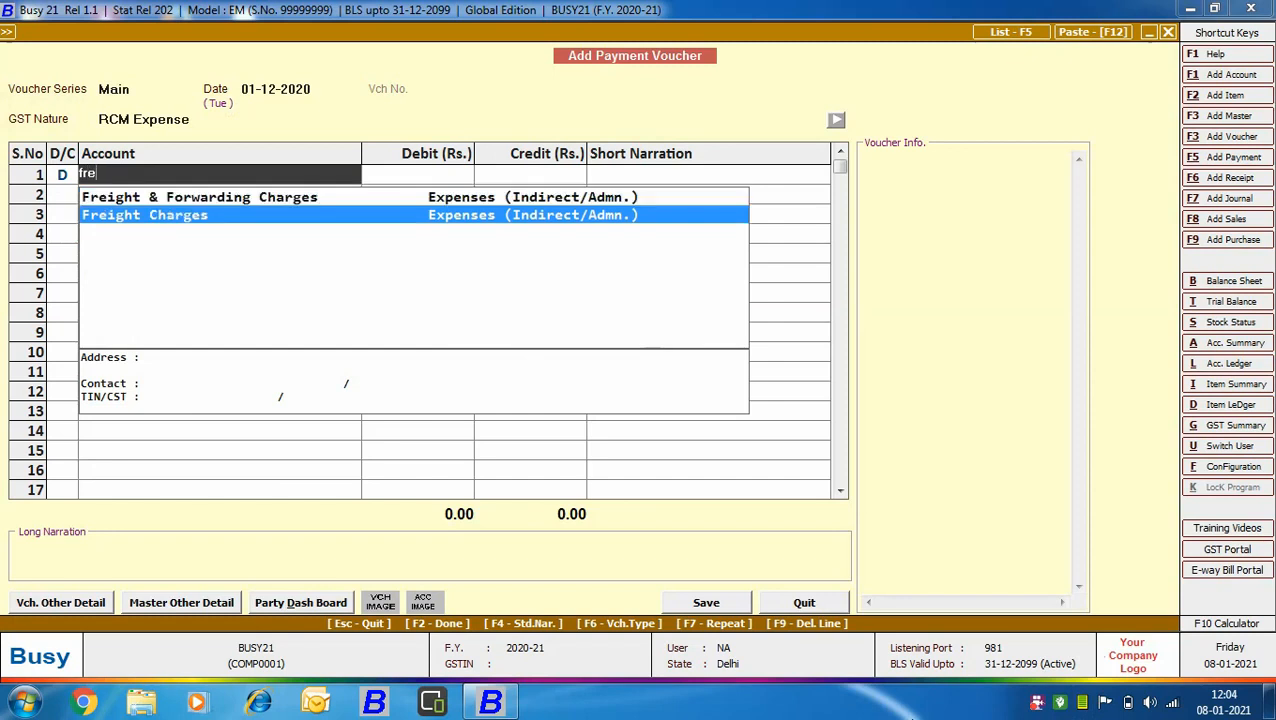
pyautogui.press('Return')
pyautogui.write('5,000')
pyautogui.press('Return')
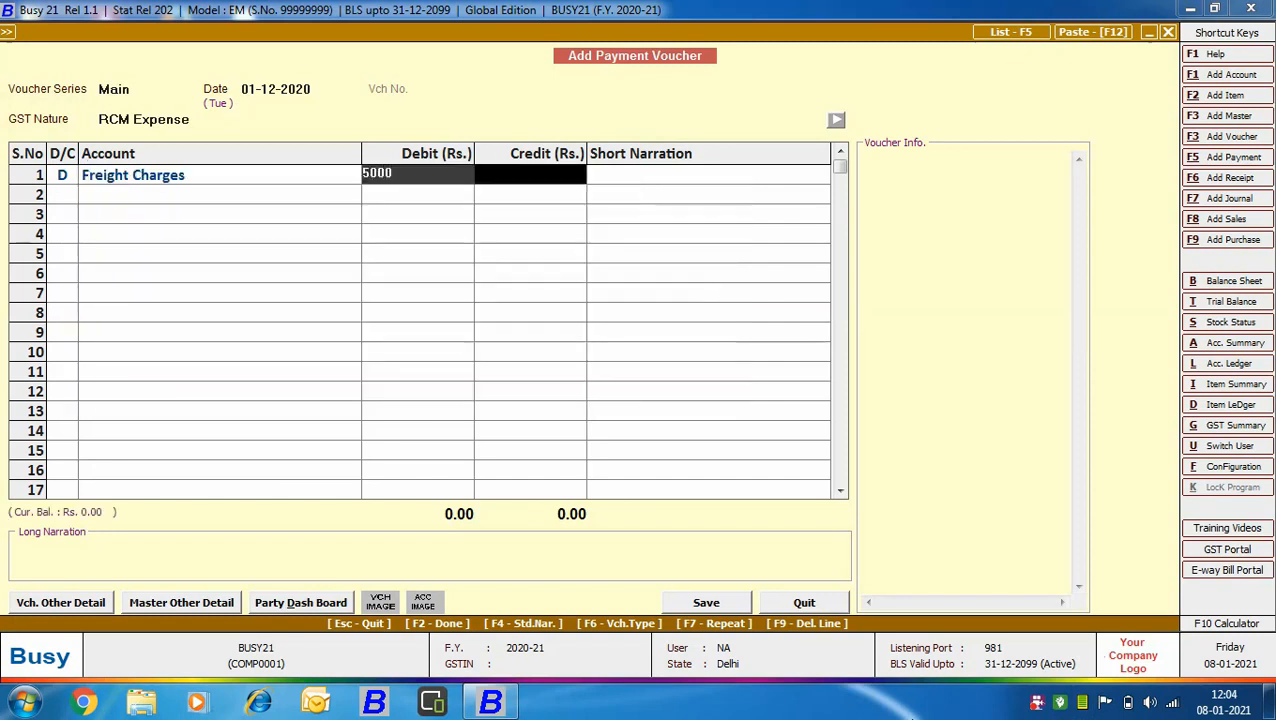
pyautogui.press('Return')
# - Credit Cash with 5,000 on the second line, and save the payment voucher and leave voucher entry
pyautogui.press('Return')
pyautogui.write('cash')
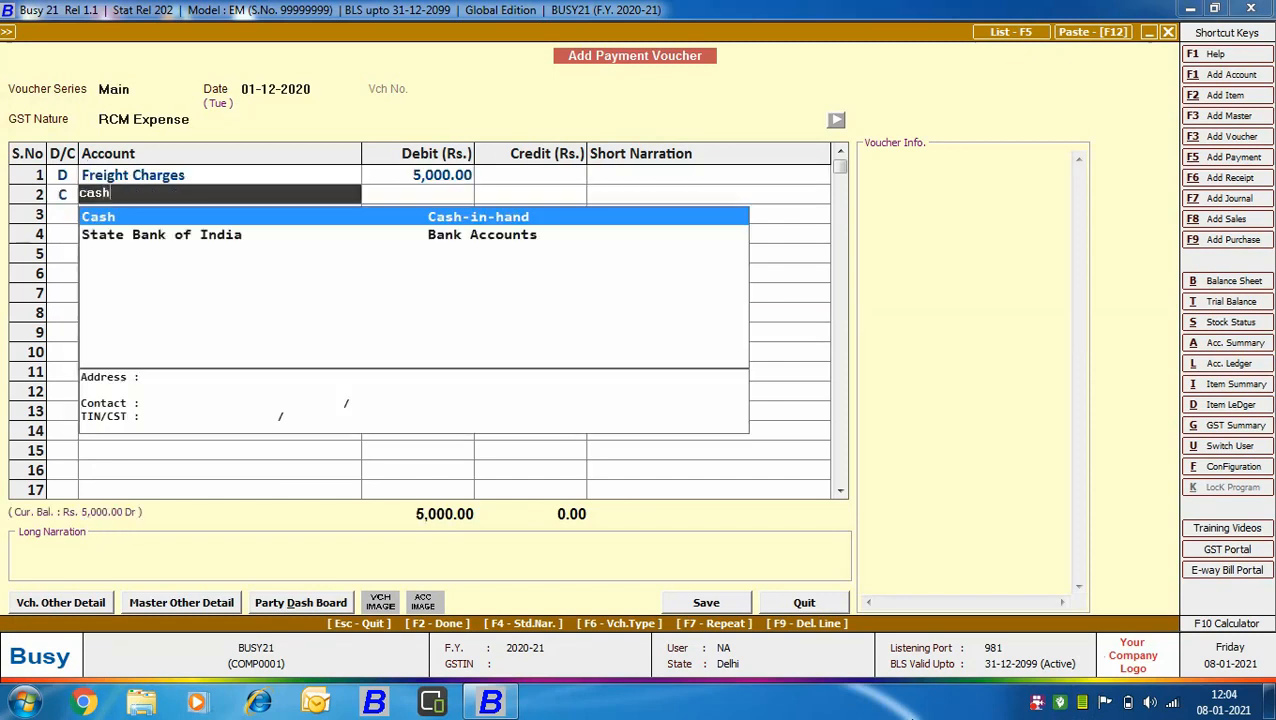
pyautogui.press('Return')
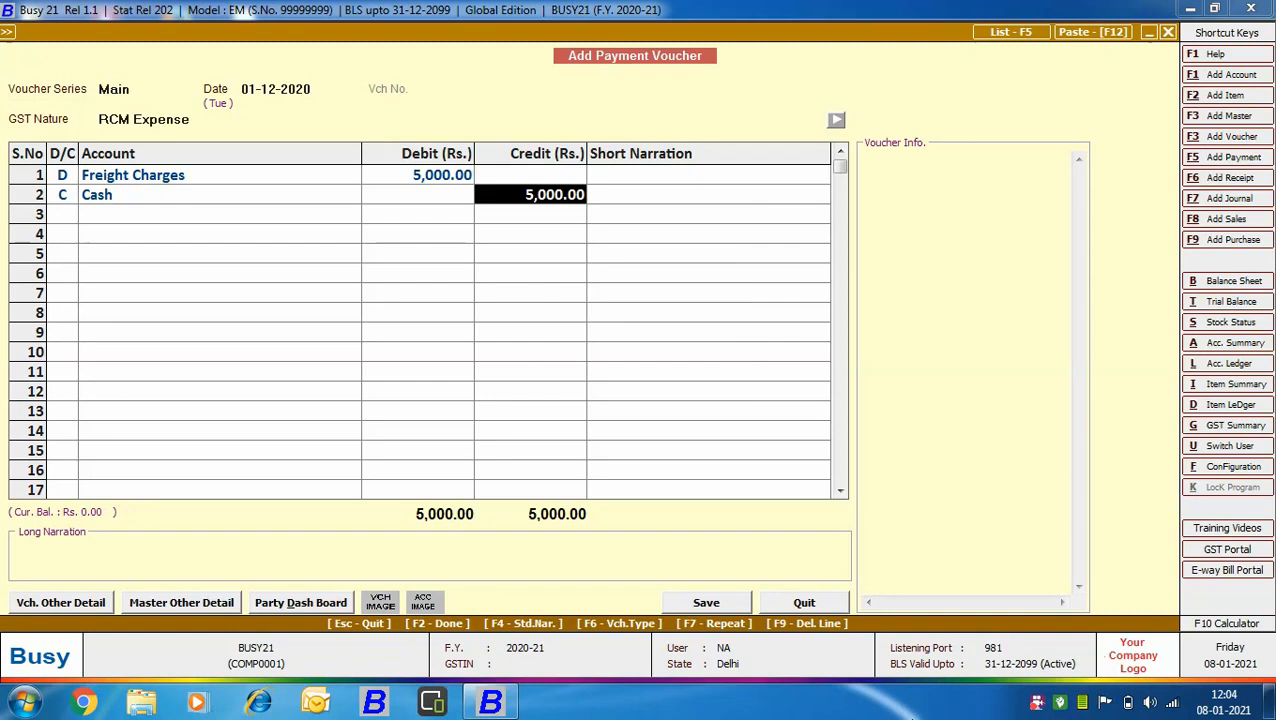
pyautogui.press('Return')
pyautogui.press('Return')
pyautogui.press('Return')
pyautogui.press('Escape')
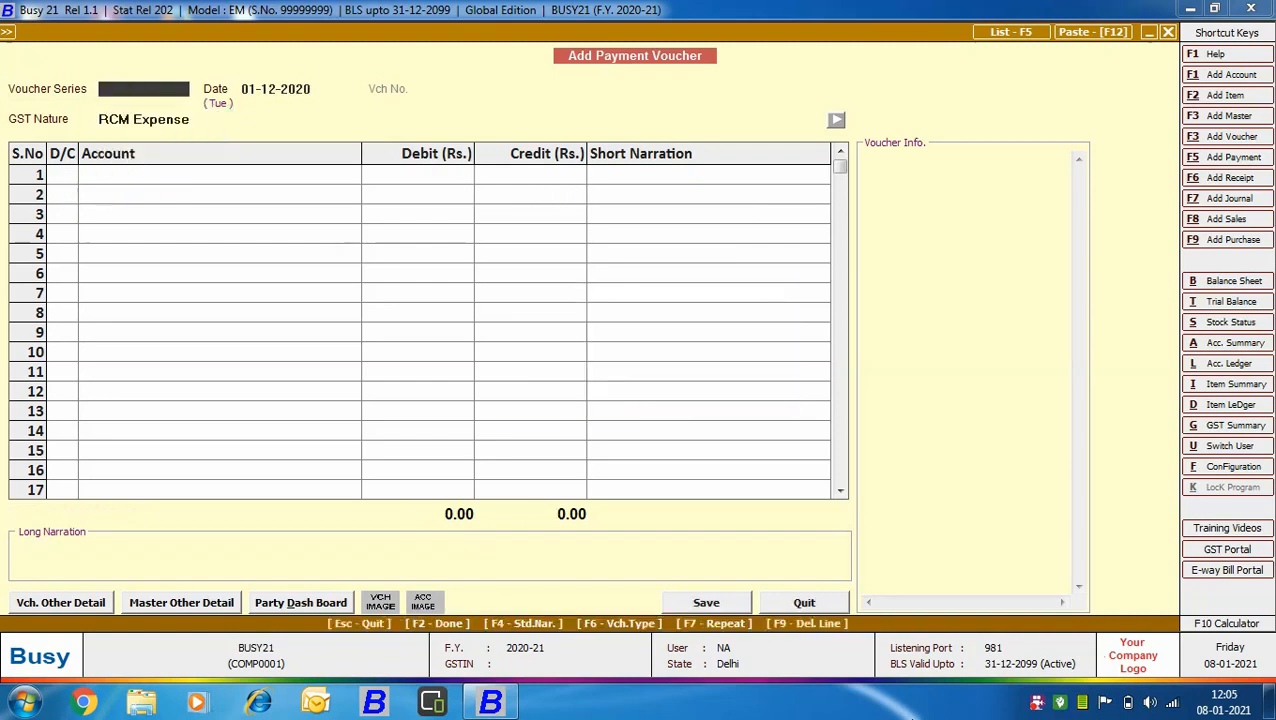
pyautogui.press('Escape')
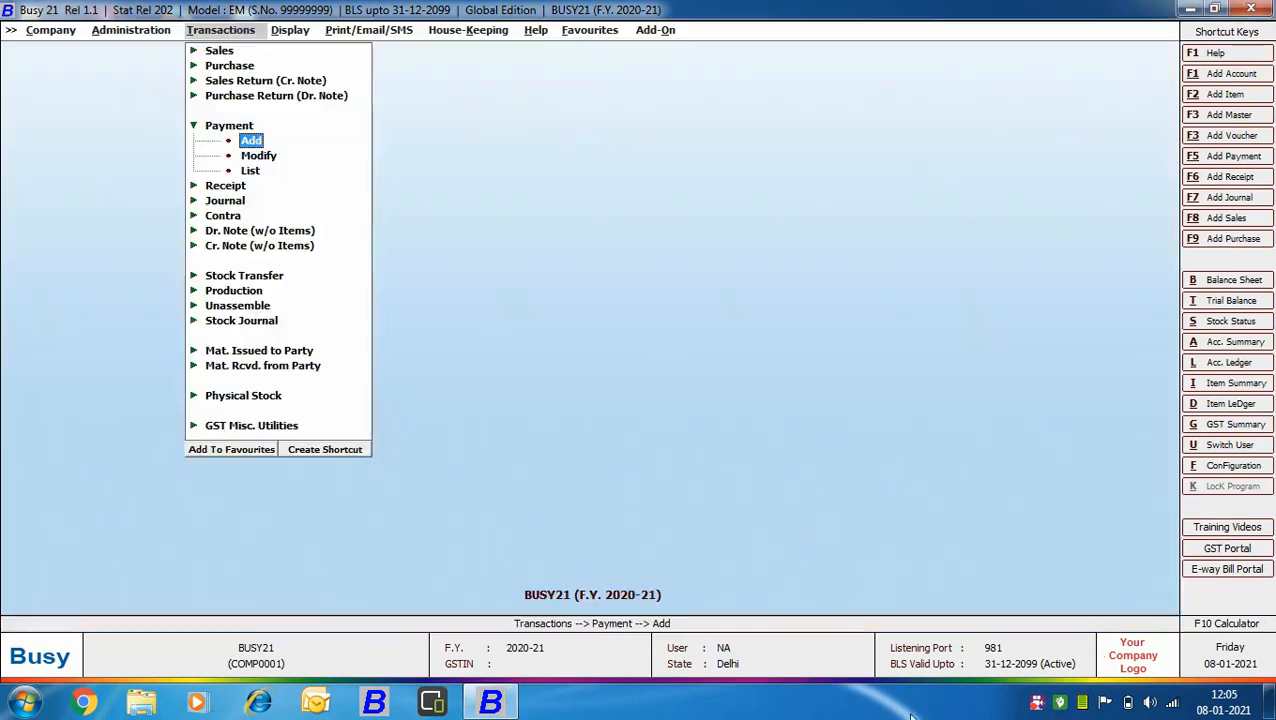
# - Start a new journal voucher in the Main series dated 02-12-2020 with GST nature RCM Expense
pyautogui.click(209, 207)
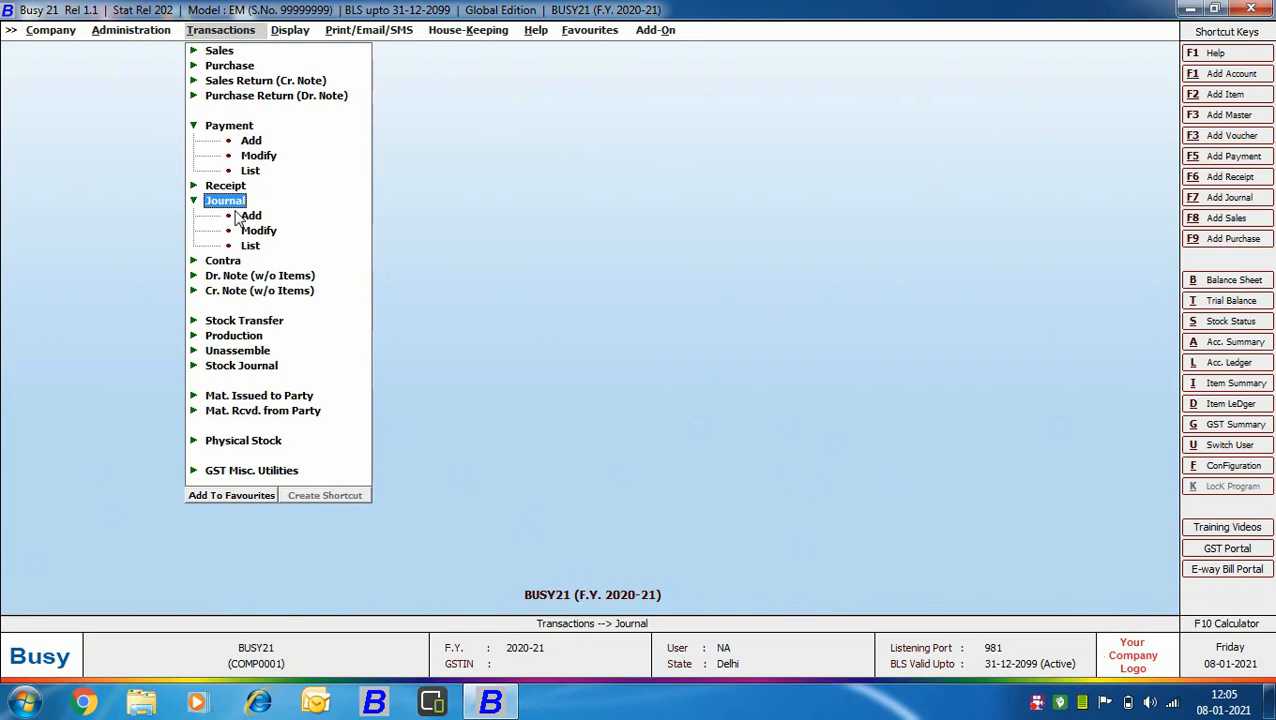
pyautogui.click(245, 216)
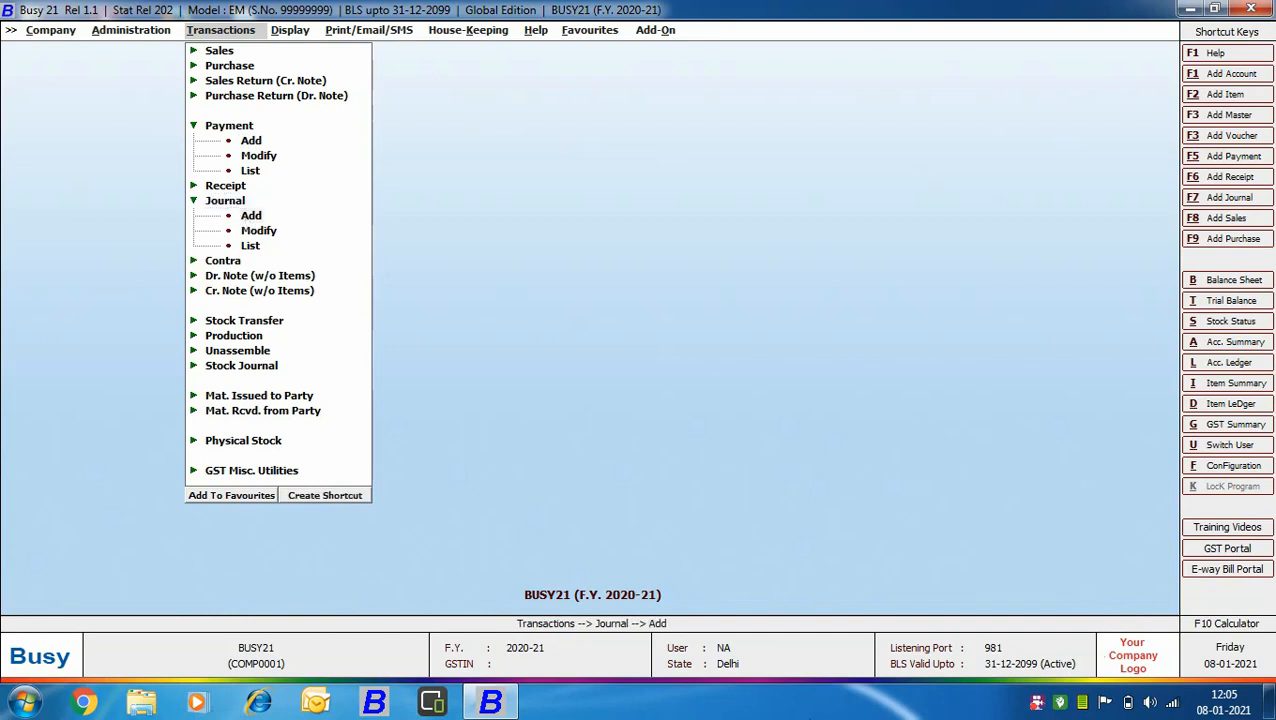
pyautogui.press('Return')
pyautogui.write('02-12')
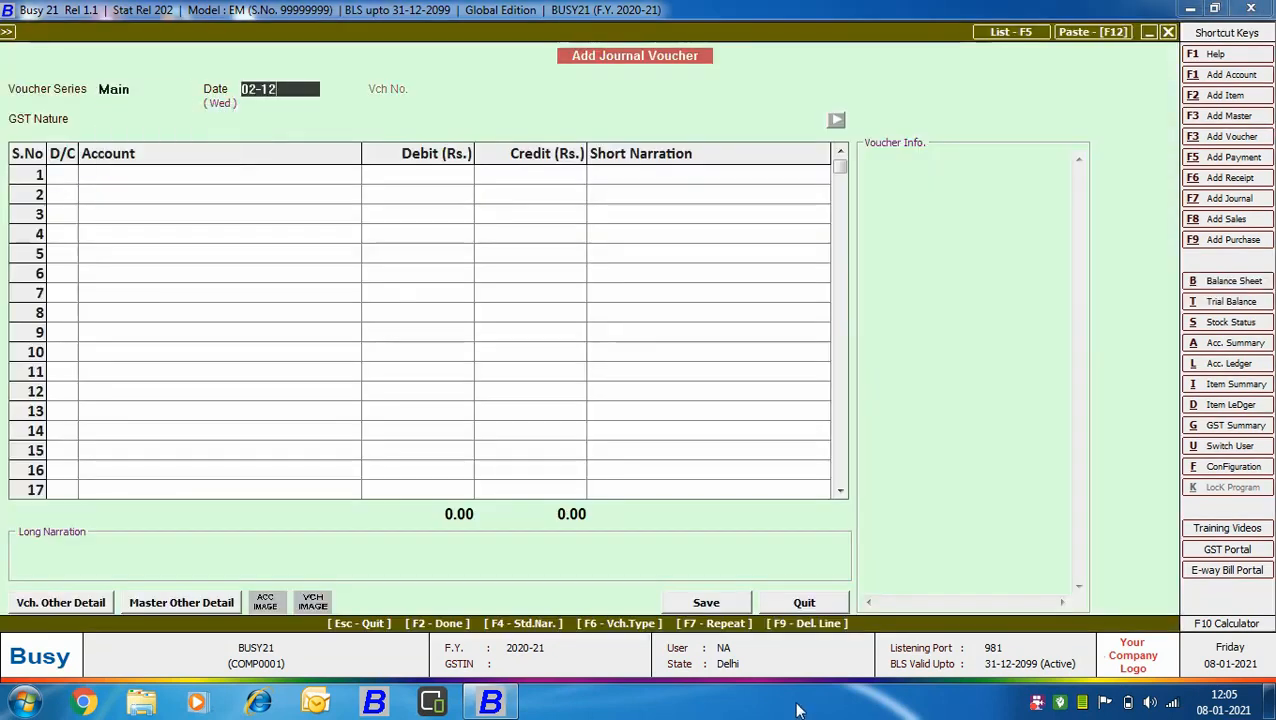
pyautogui.press('Return')
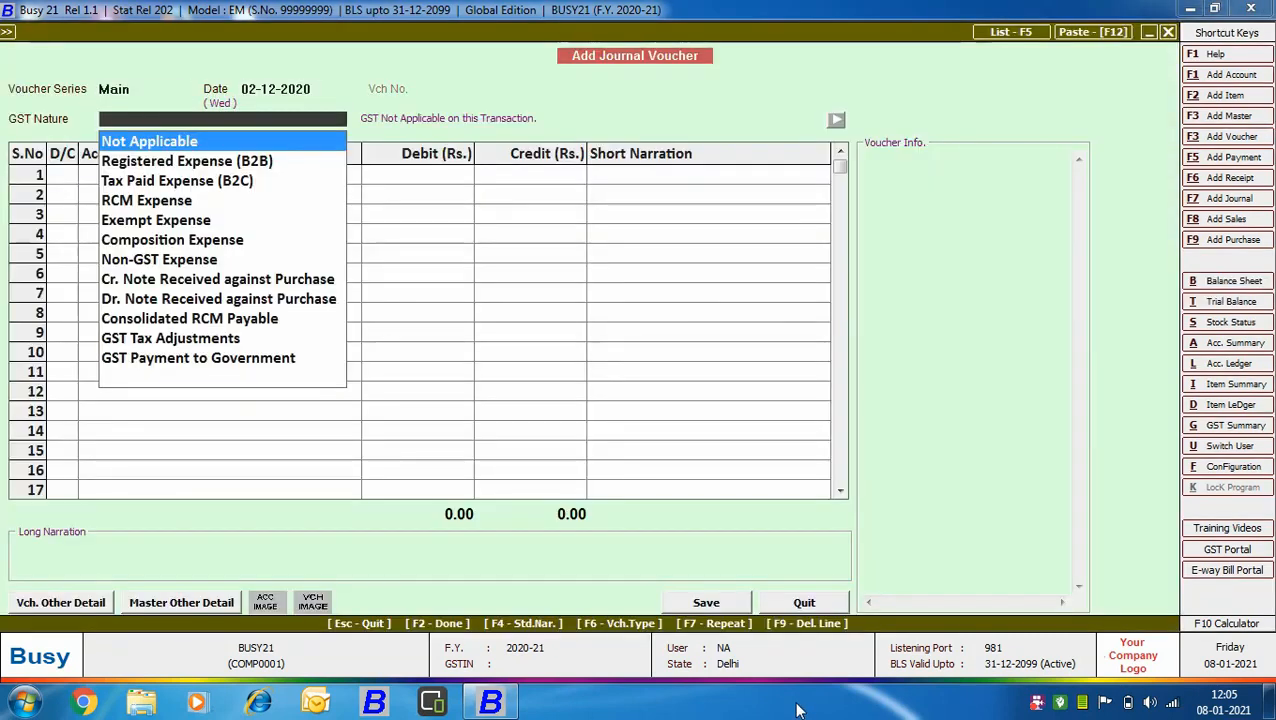
pyautogui.press('Down')
pyautogui.press('Down')
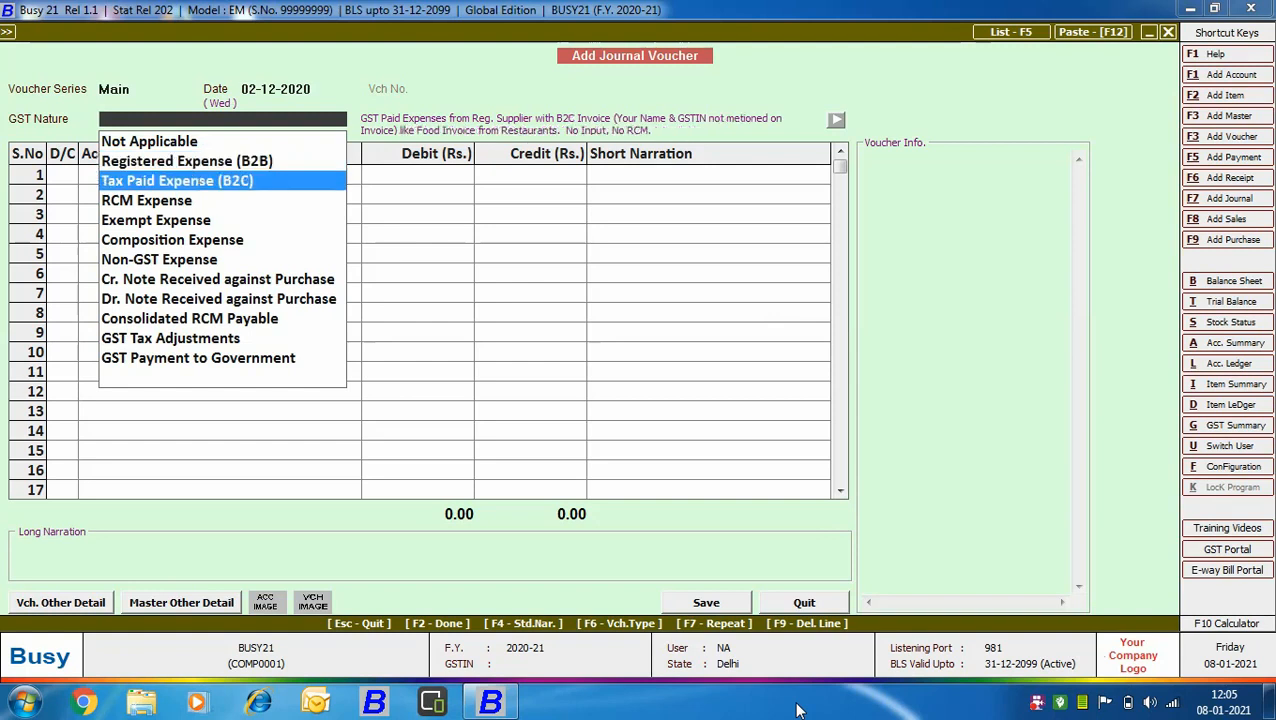
pyautogui.press('Down')
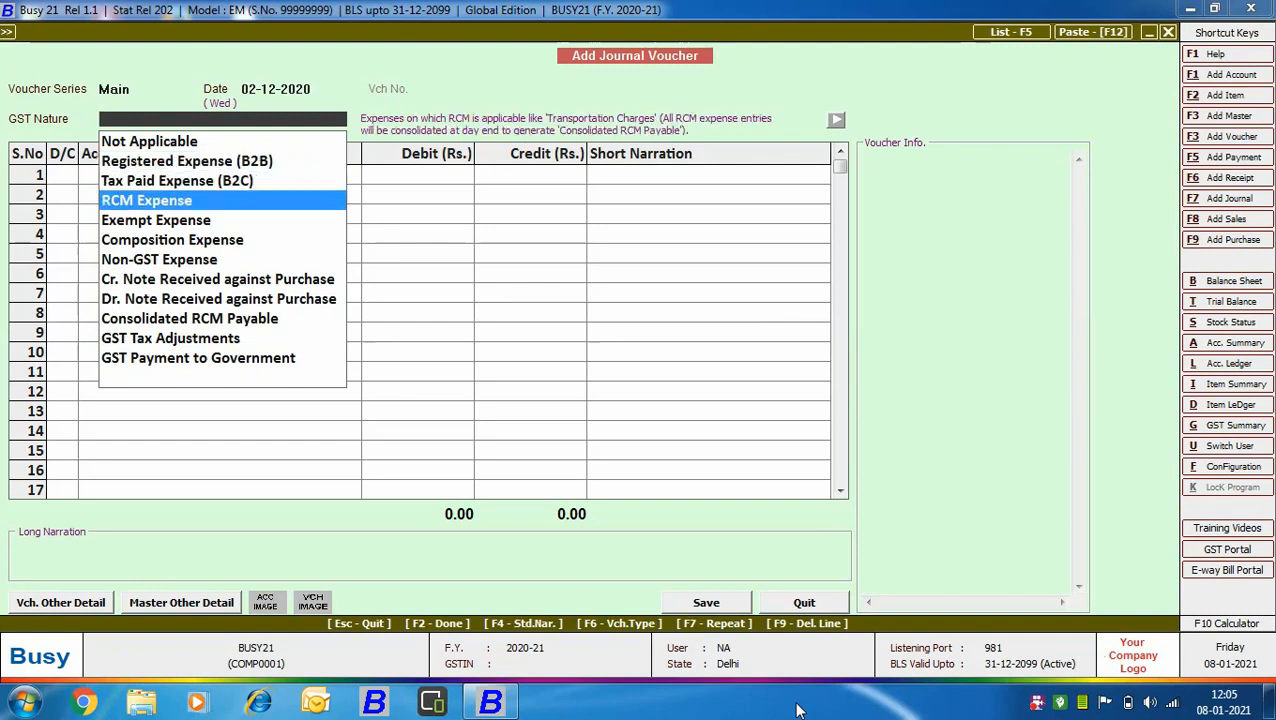
pyautogui.press('Return')
# - Select Server Hosting Space as the debit account on the first line of the journal voucher
pyautogui.press('Return')
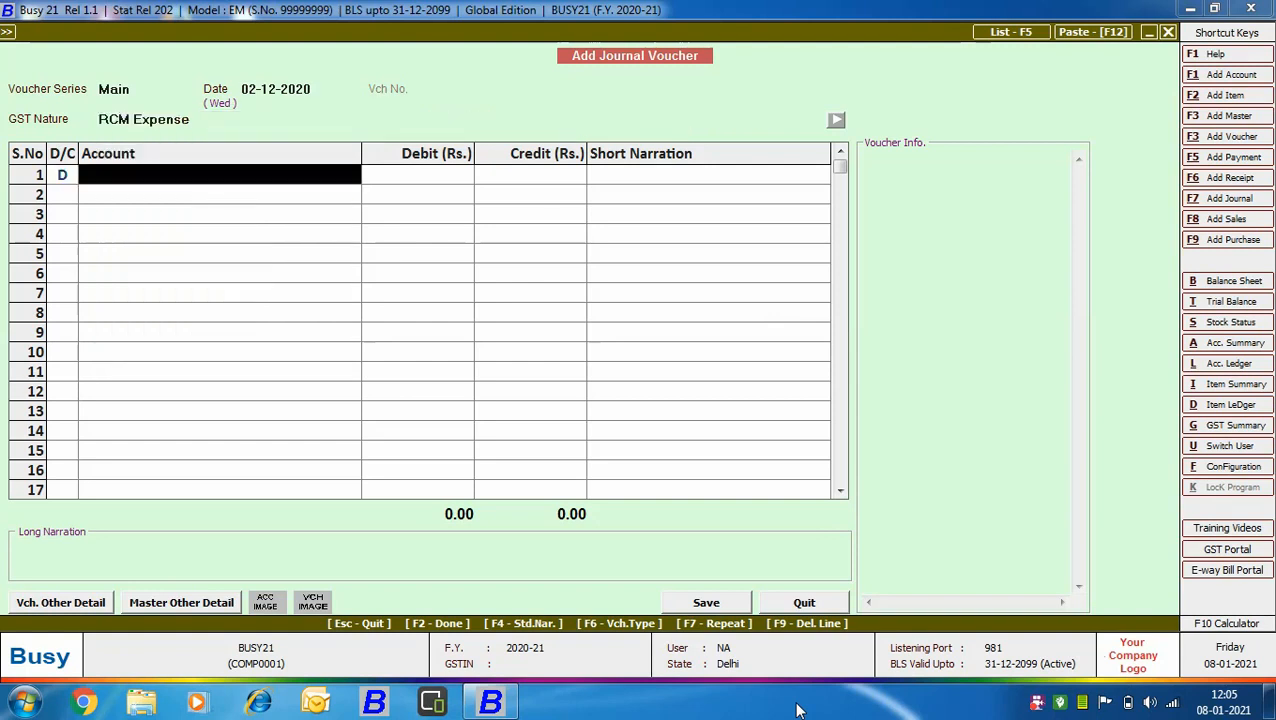
pyautogui.write('ser')
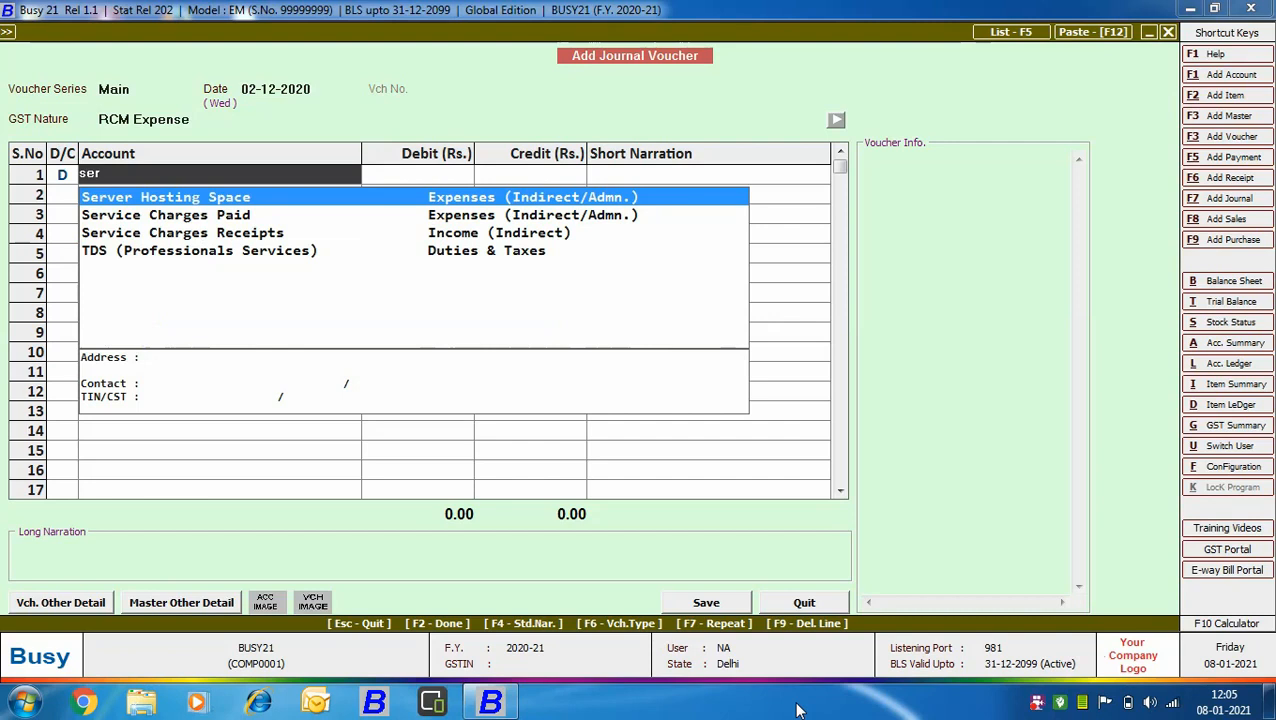
pyautogui.press('Return')
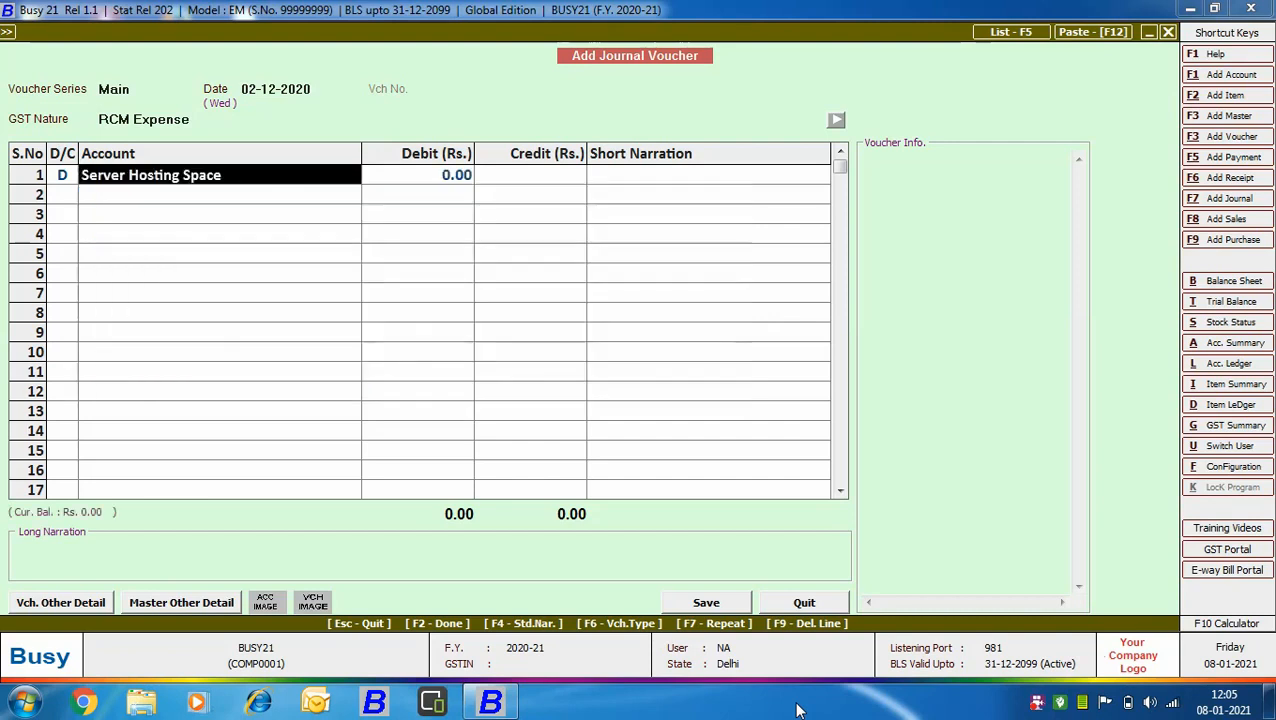
# - Review the GST details and RCM nature in the Server Hosting Space account master, and return to the journal voucher
pyautogui.hotkey('ctrl', 'Return')
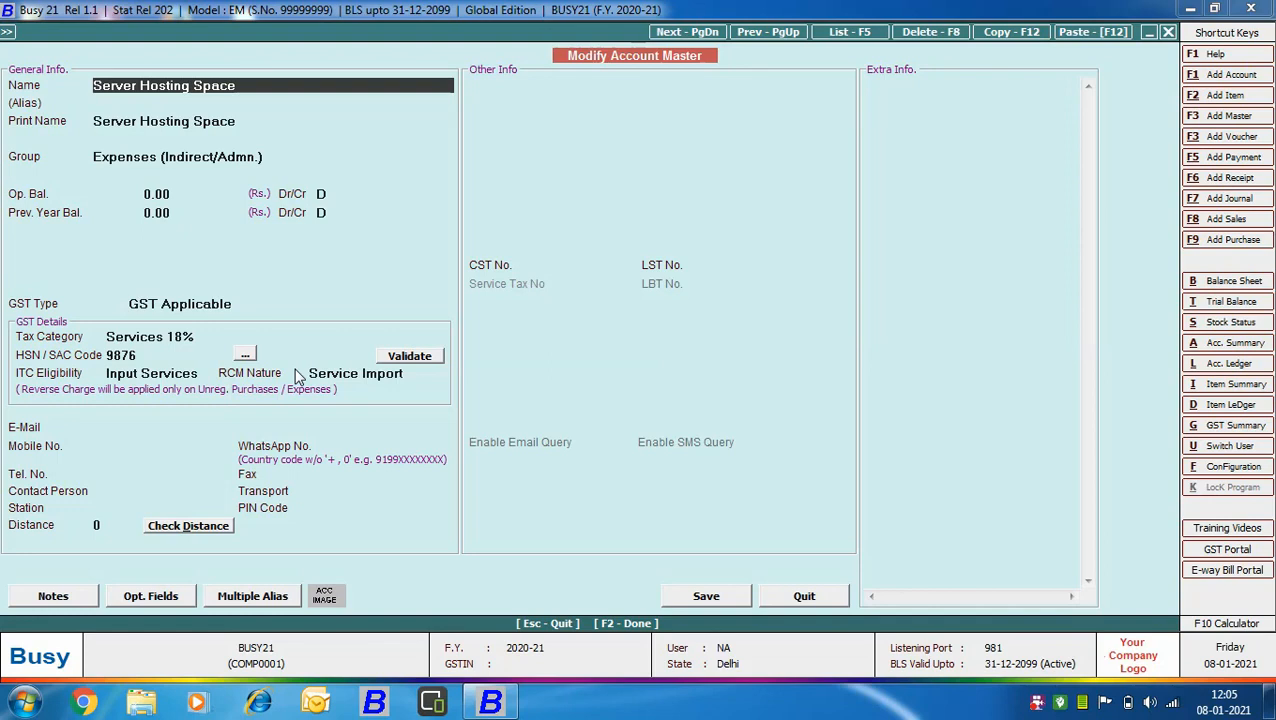
pyautogui.click(800, 598)
pyautogui.press('Return')
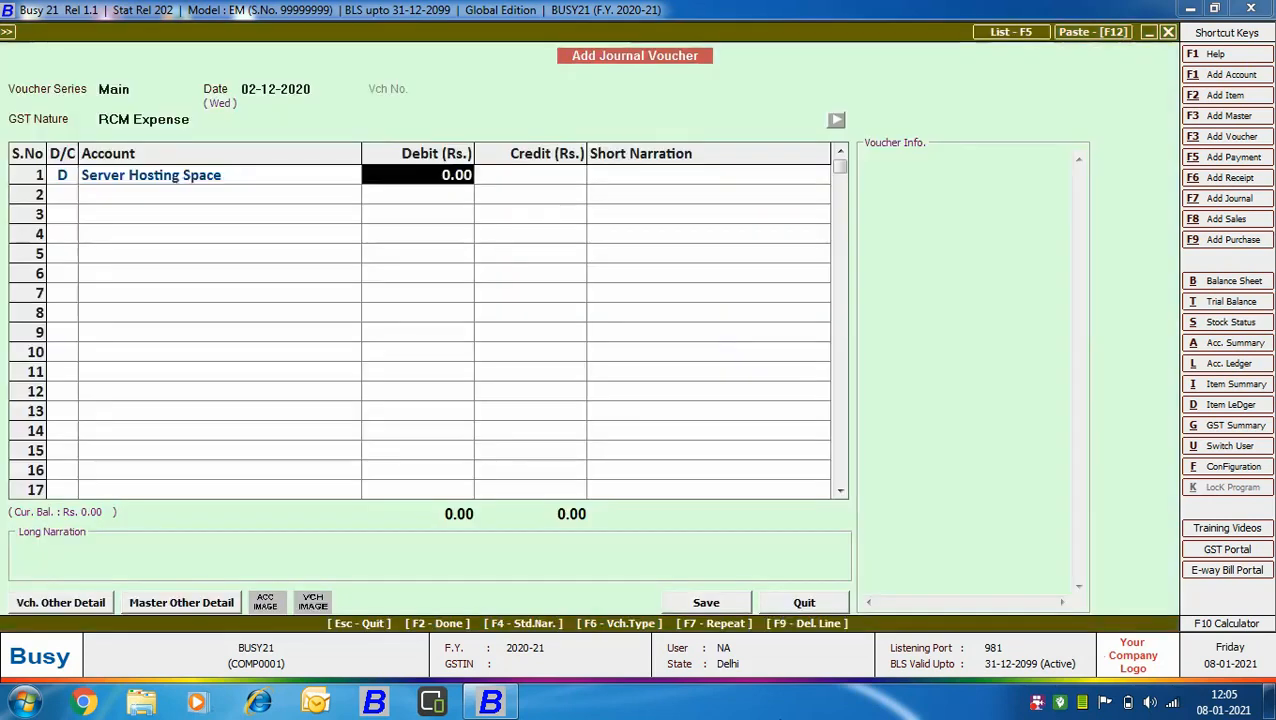
# - Debit Server Hosting Space with 25,000 and credit the same amount to Tech Craft Inc. on the second line
pyautogui.write('25000')
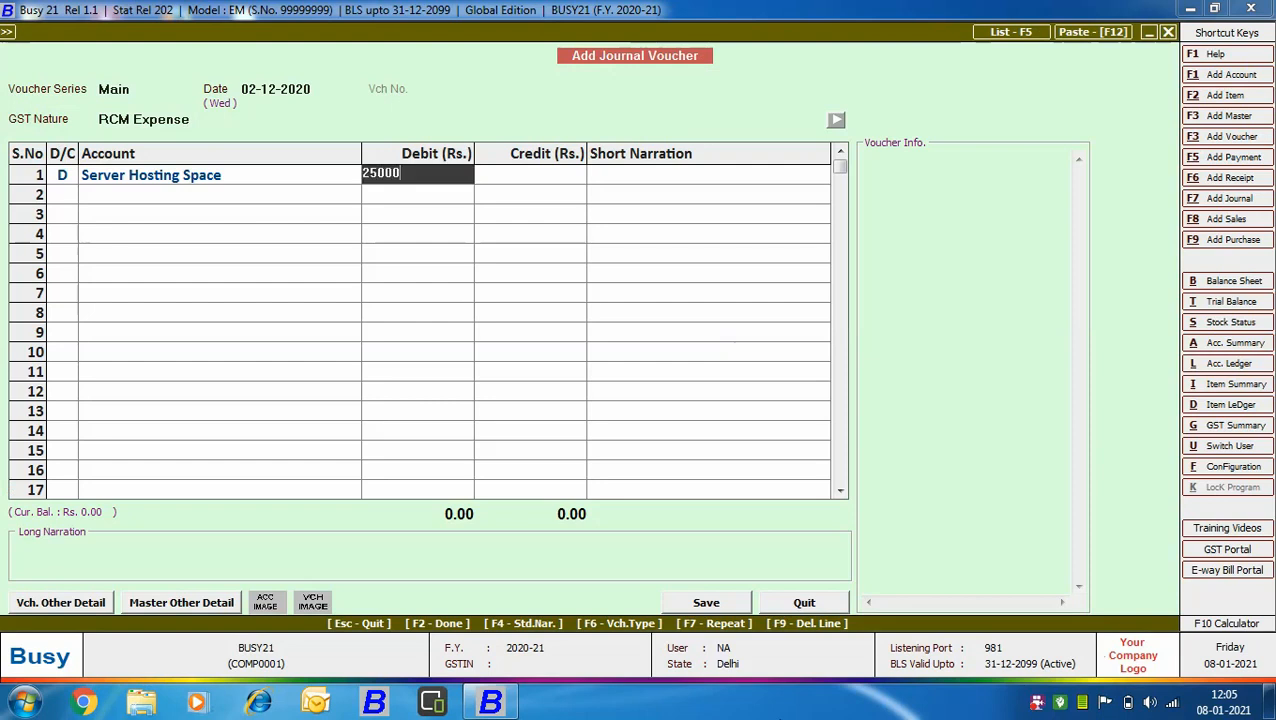
pyautogui.press('Return')
pyautogui.press('Return')
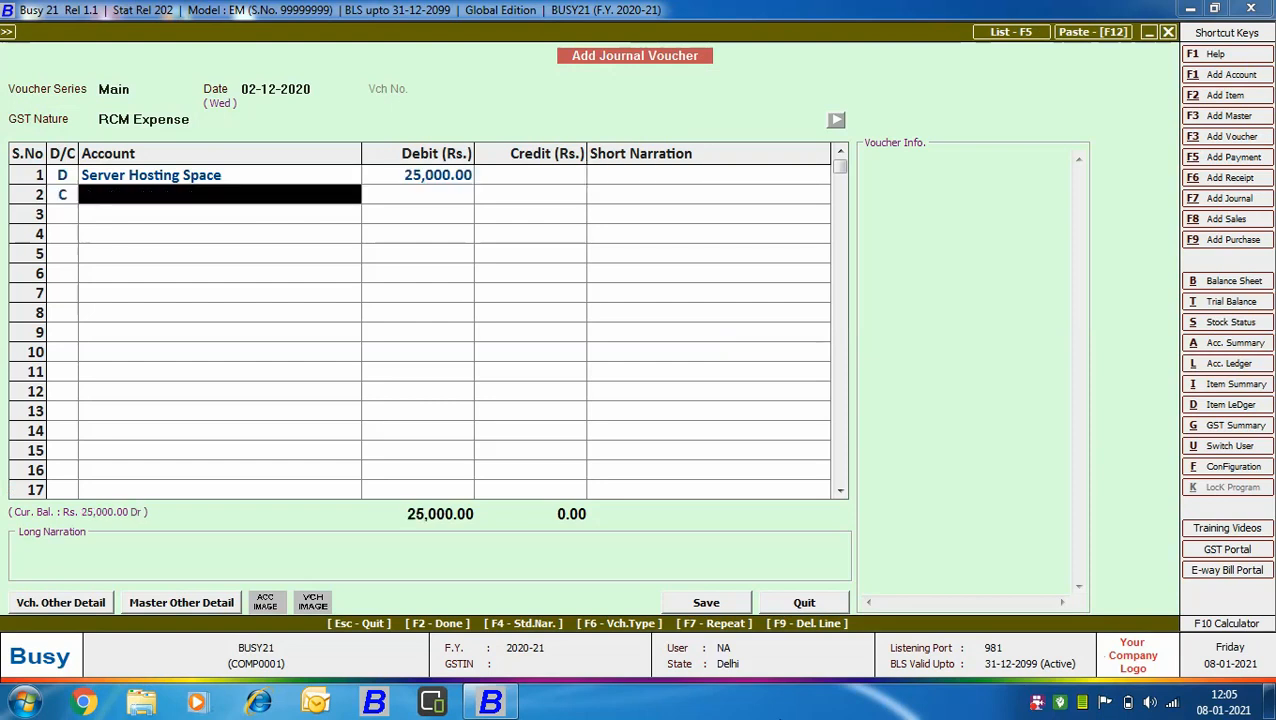
pyautogui.write('tech')
pyautogui.press('Return')
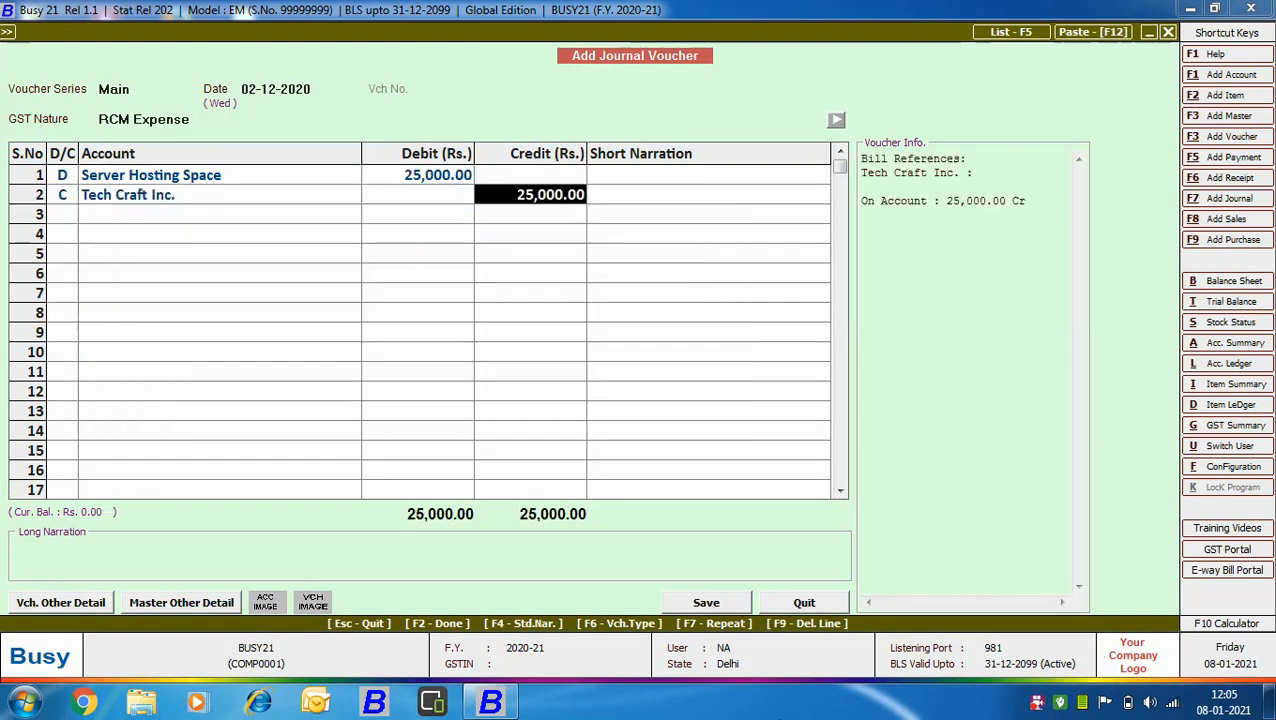
# - Save the server hosting journal voucher without any narration and quit journal voucher entry
pyautogui.press('Return')
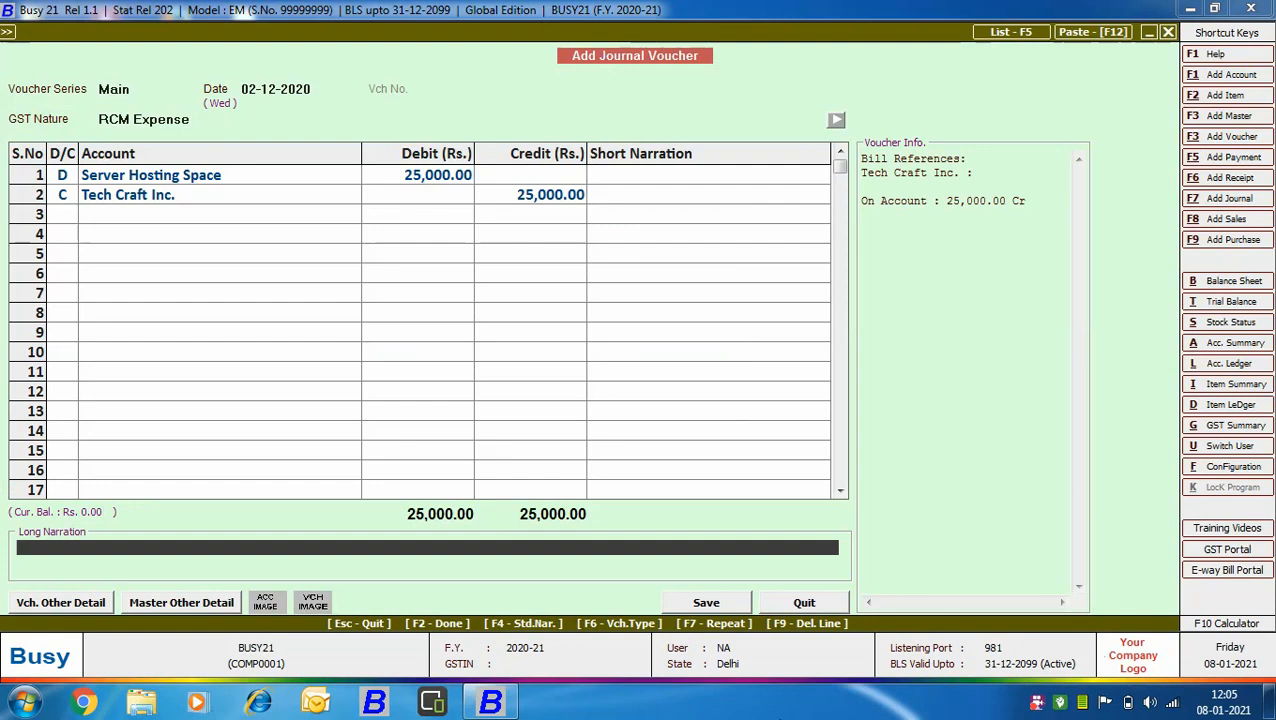
pyautogui.press('Return')
pyautogui.press('Return')
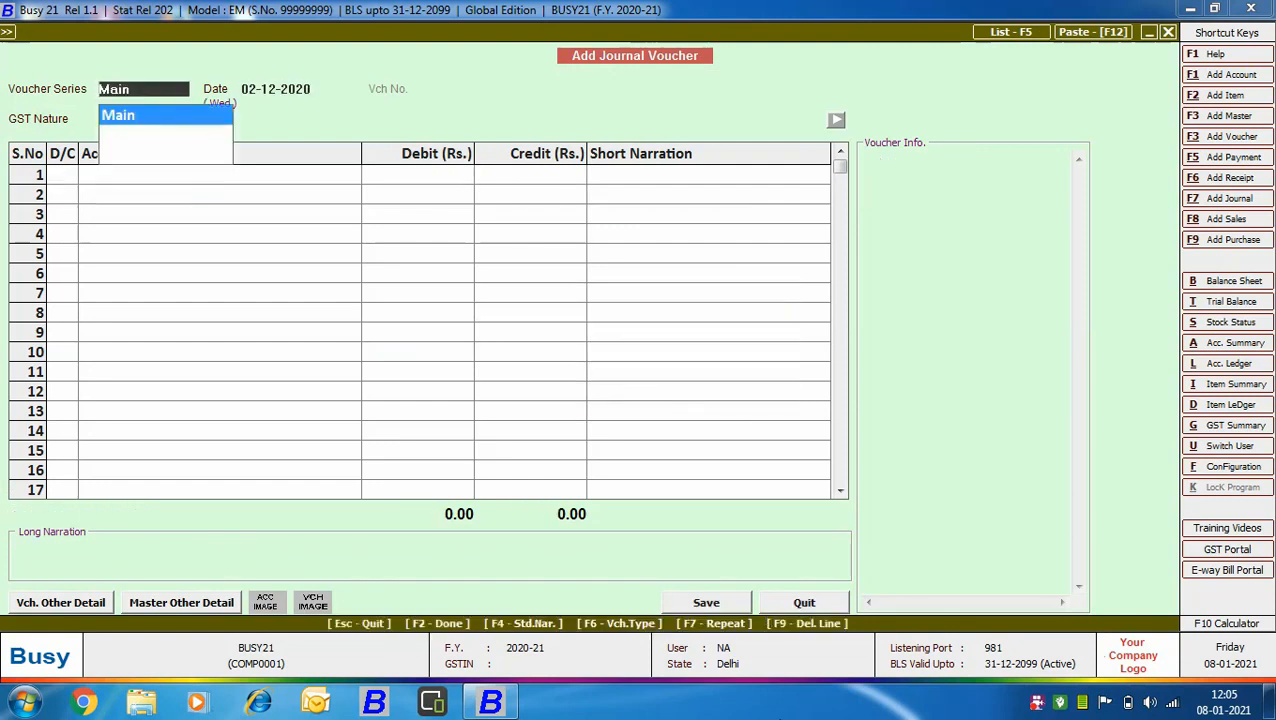
pyautogui.click(773, 603)
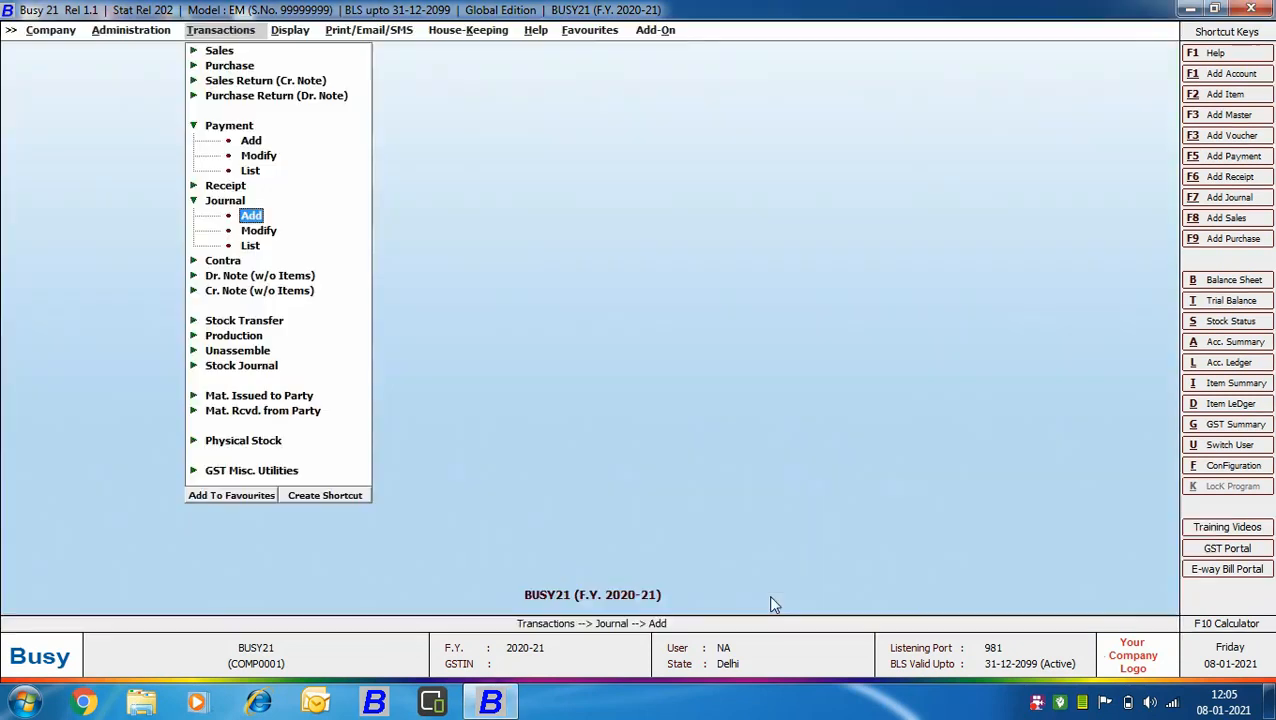
# - Start a new purchase voucher in the Main series dated 03-12-2020, numbered 101, with purchase type L/GST-Unreg(RCM)
pyautogui.click(238, 67)
pyautogui.click(250, 80)
pyautogui.press('Return')
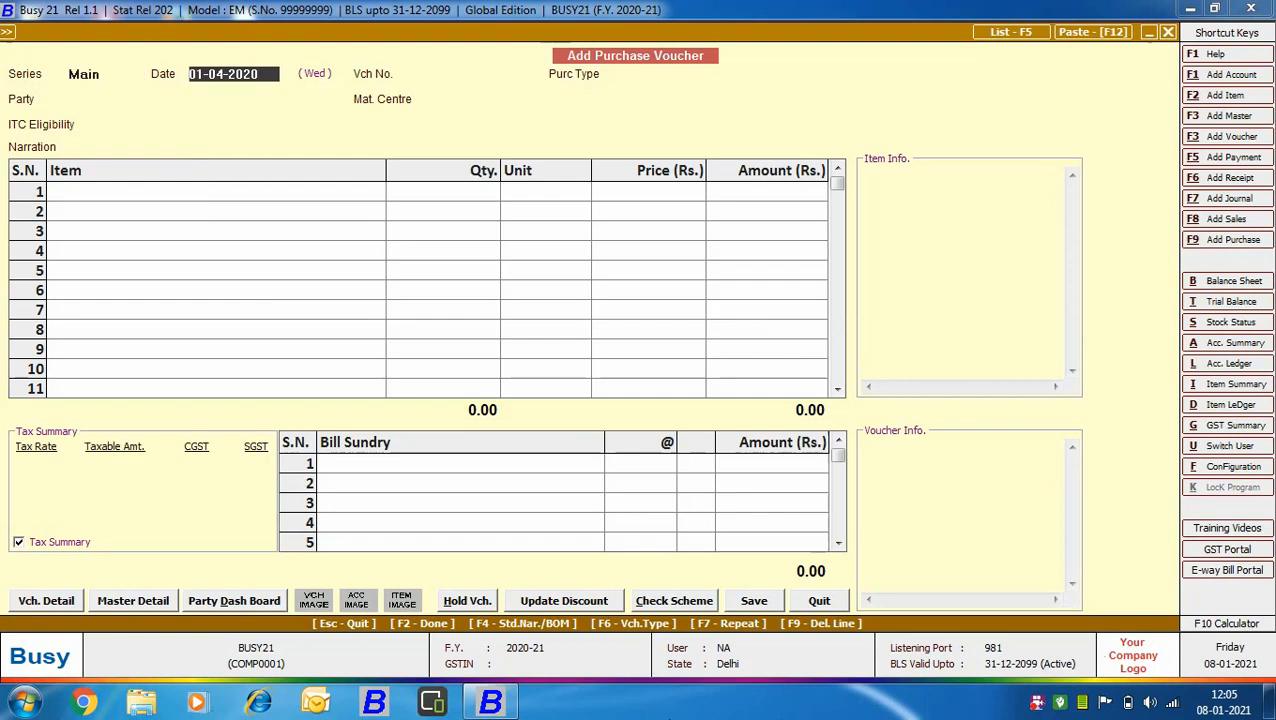
pyautogui.write('03-12')
pyautogui.press('Return')
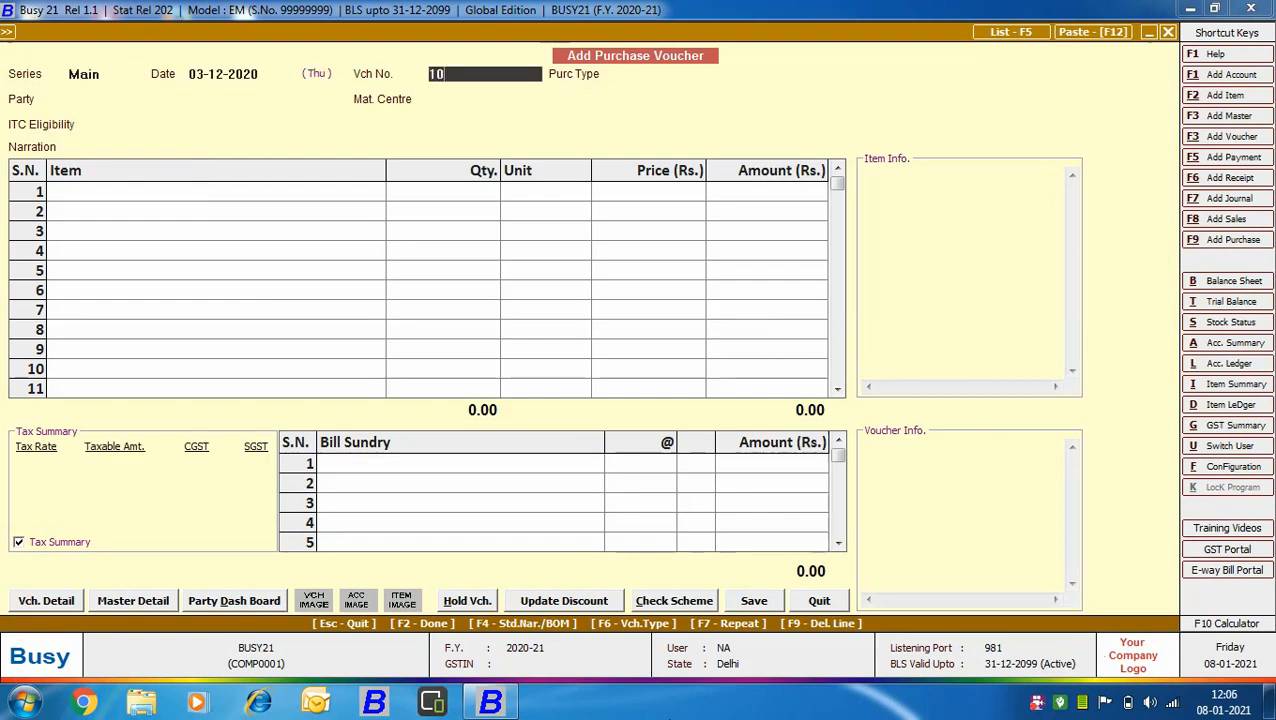
pyautogui.press('Return')
pyautogui.write('l/gst-un')
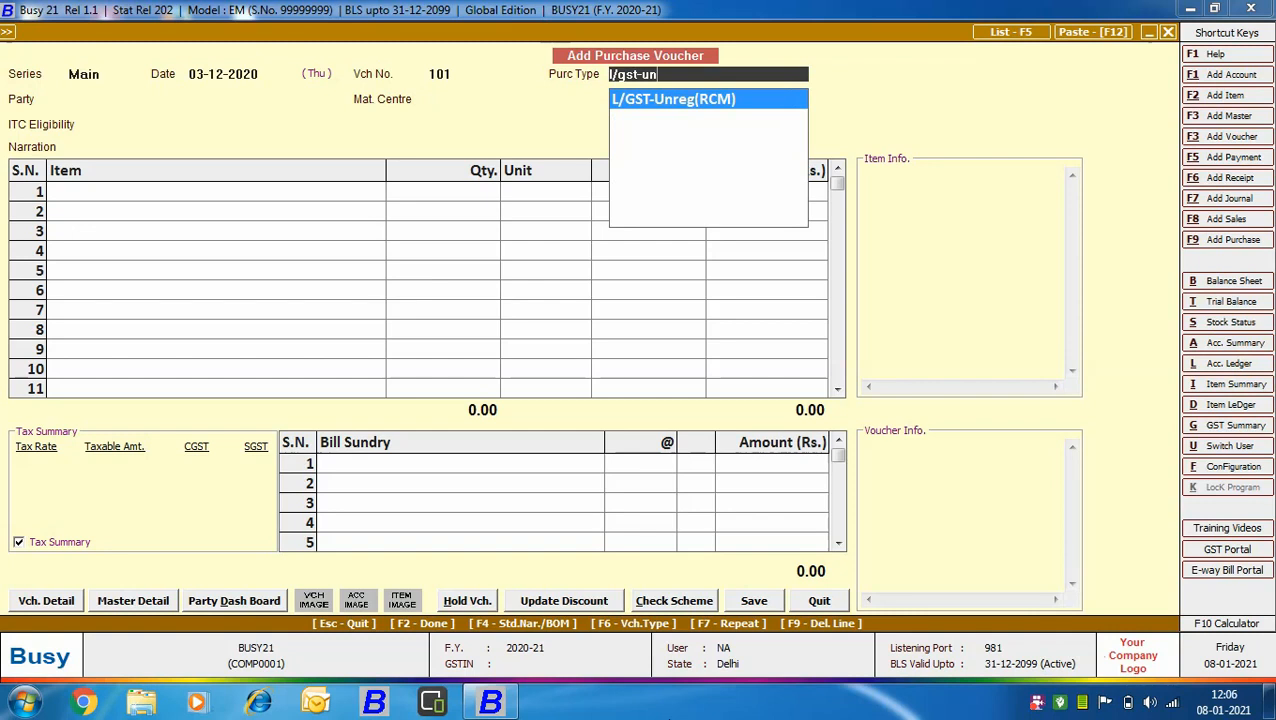
pyautogui.click(720, 102)
# - Set the party to G.N. Associates with Main Store as material centre, ITC eligibility Input Services and reverse charge Compulsory
pyautogui.write('gn')
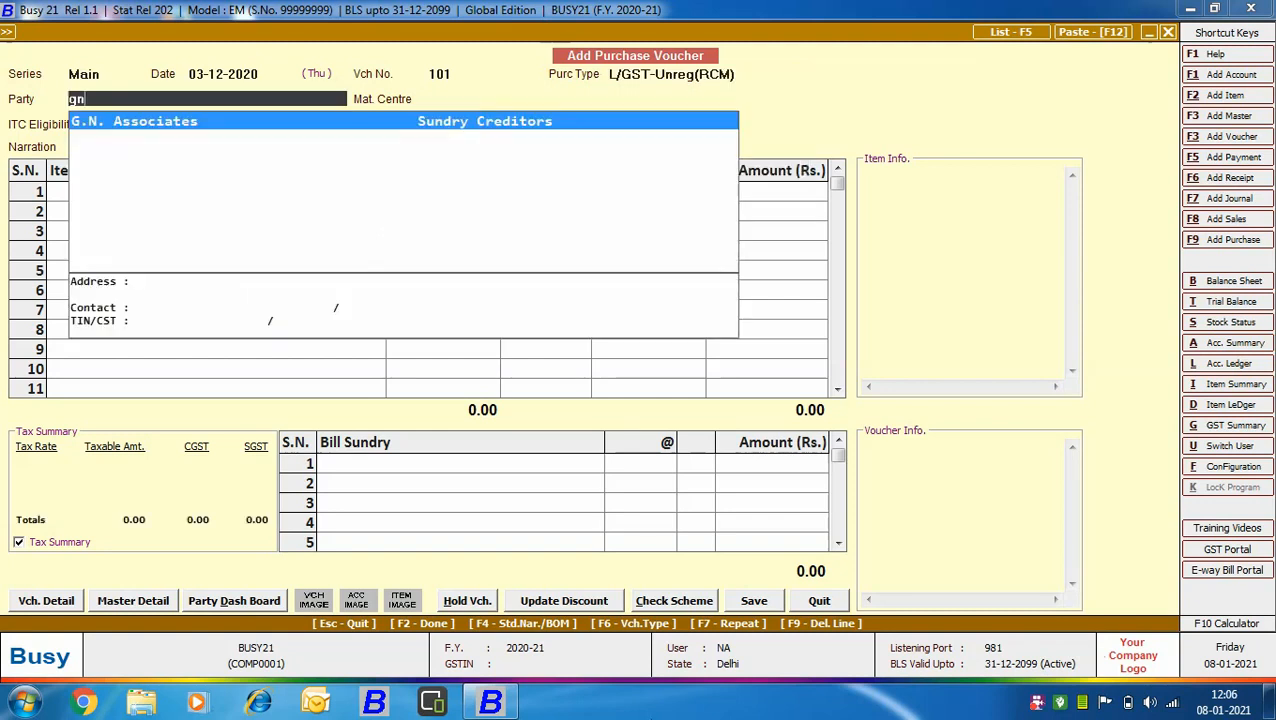
pyautogui.press('Return')
pyautogui.press('Return')
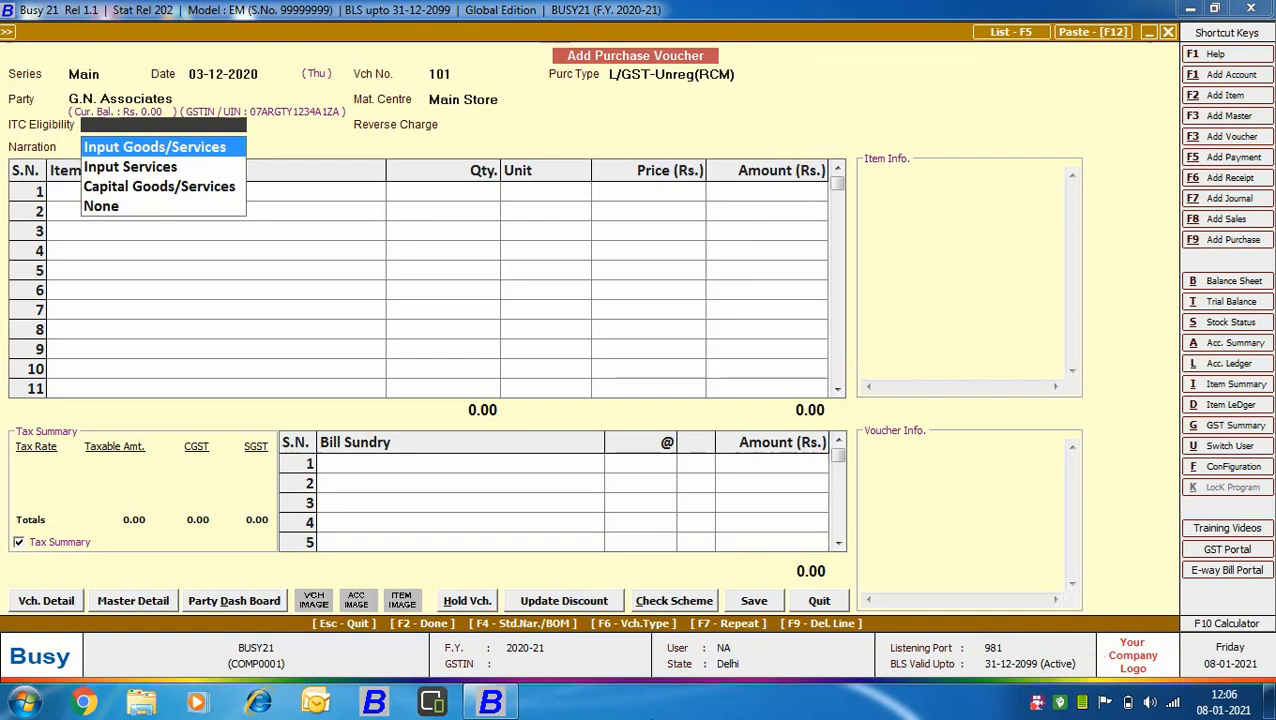
pyautogui.press('Down')
pyautogui.press('Return')
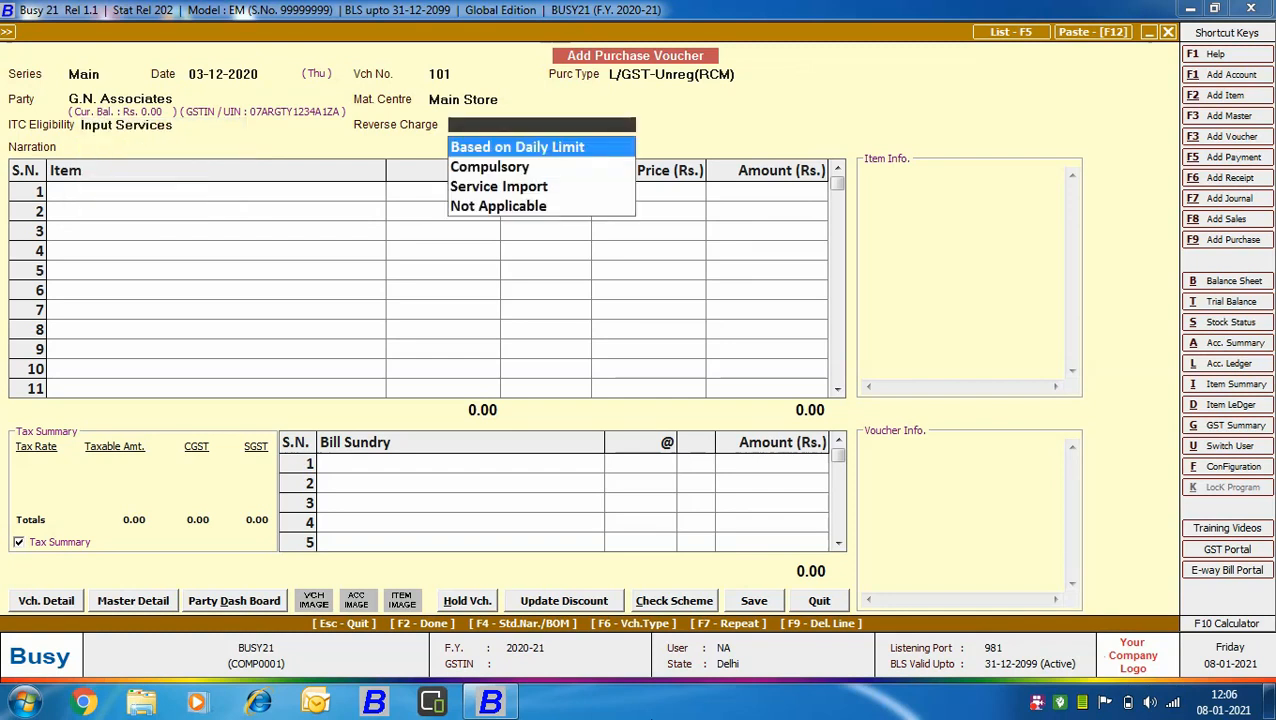
pyautogui.press('Down')
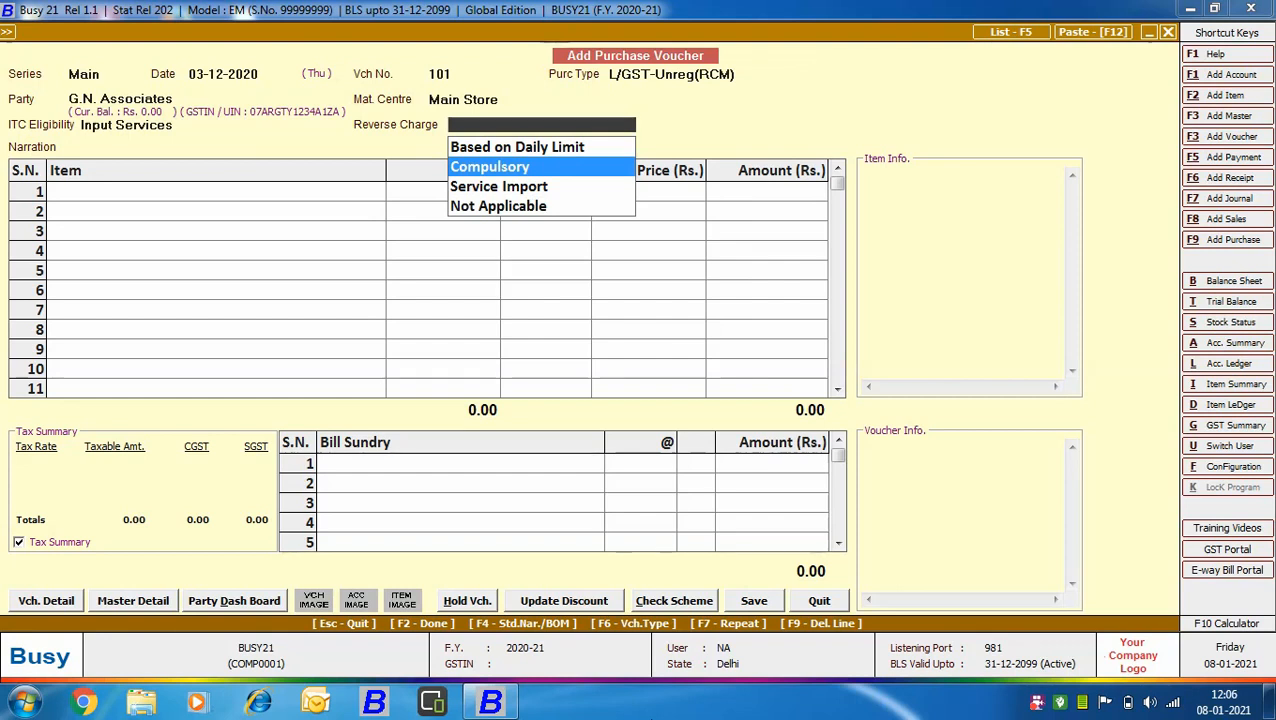
pyautogui.press('Return')
pyautogui.press('Return')
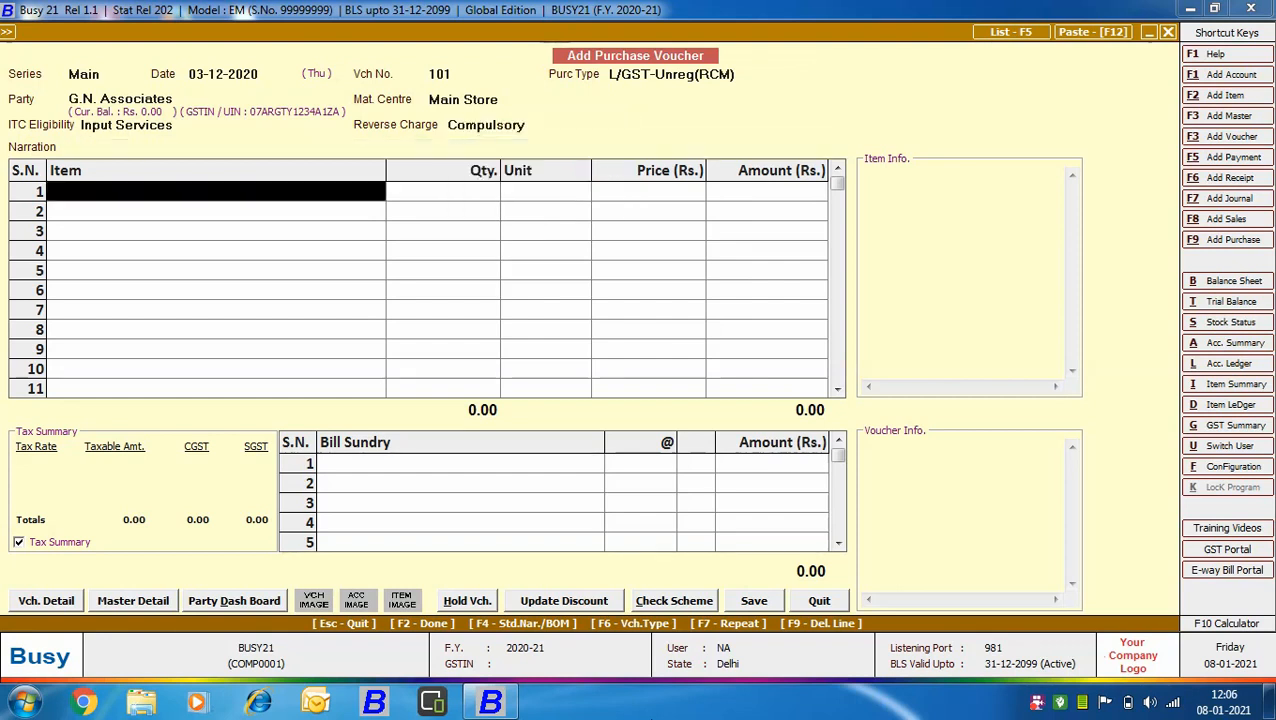
# - Add Legal Services as the first item and review its tax category and purchase account in the item master
pyautogui.write('e')
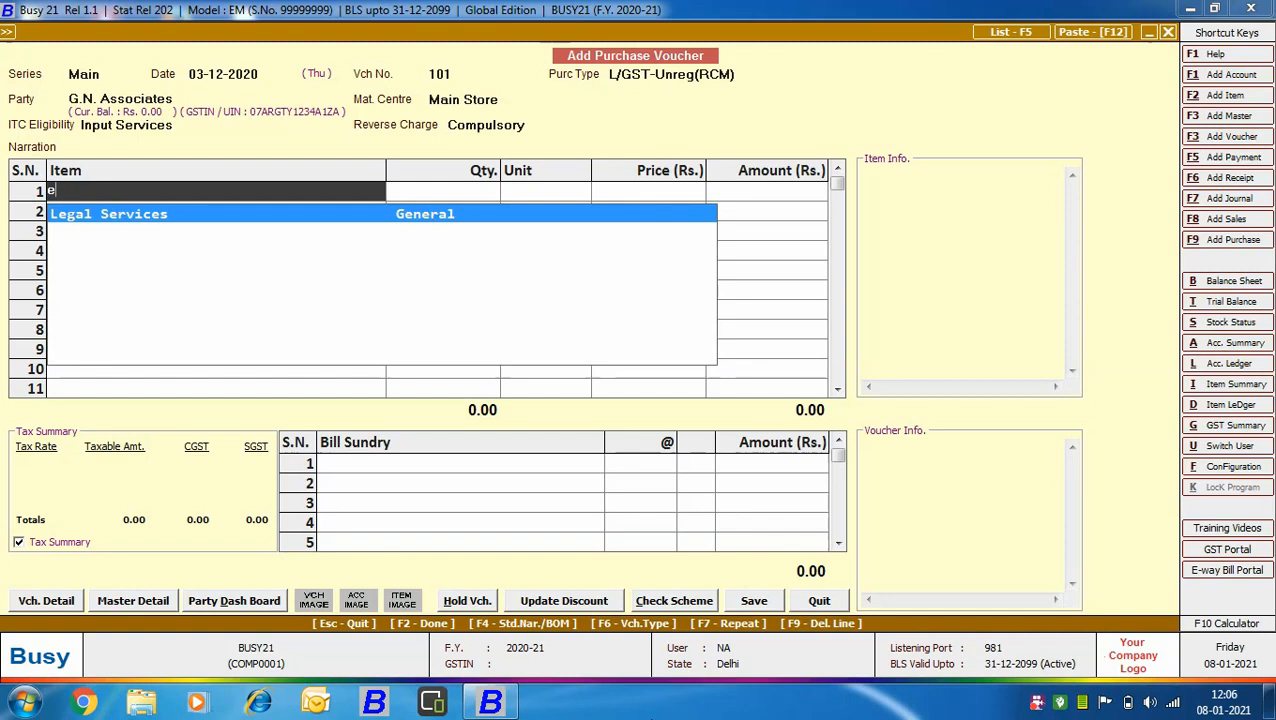
pyautogui.press('Return')
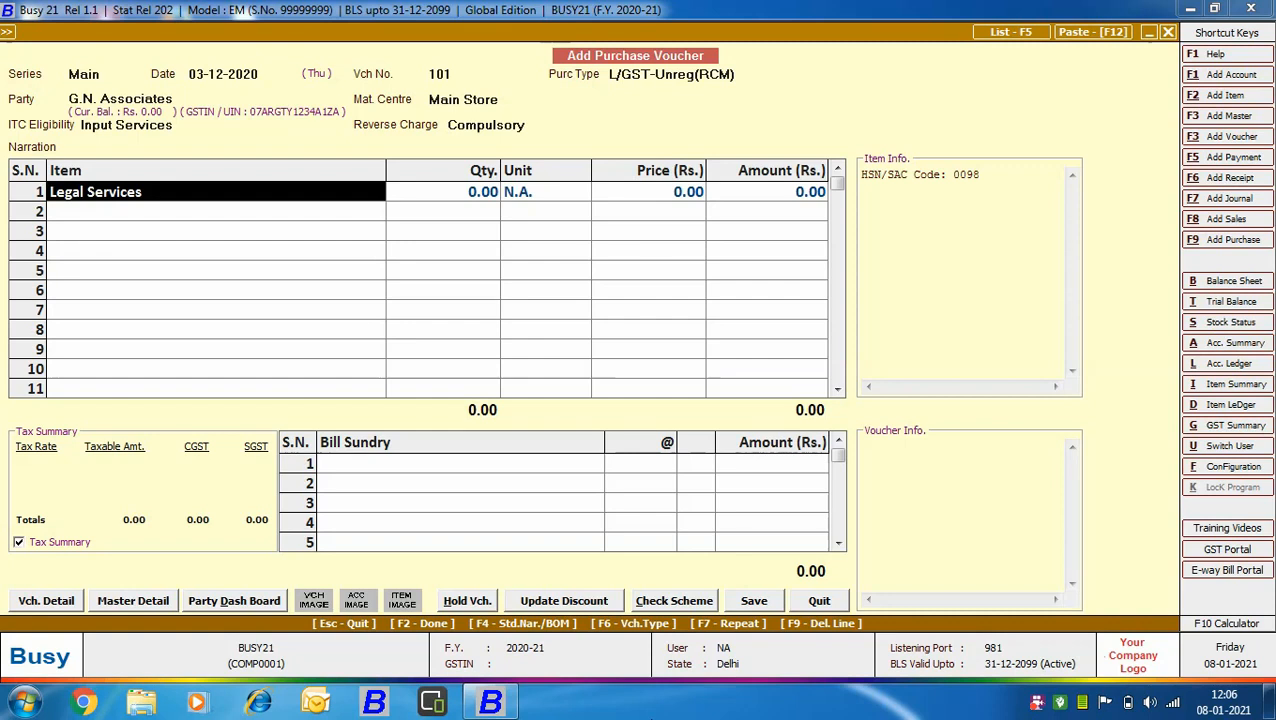
pyautogui.hotkey('ctrl', 'Return')
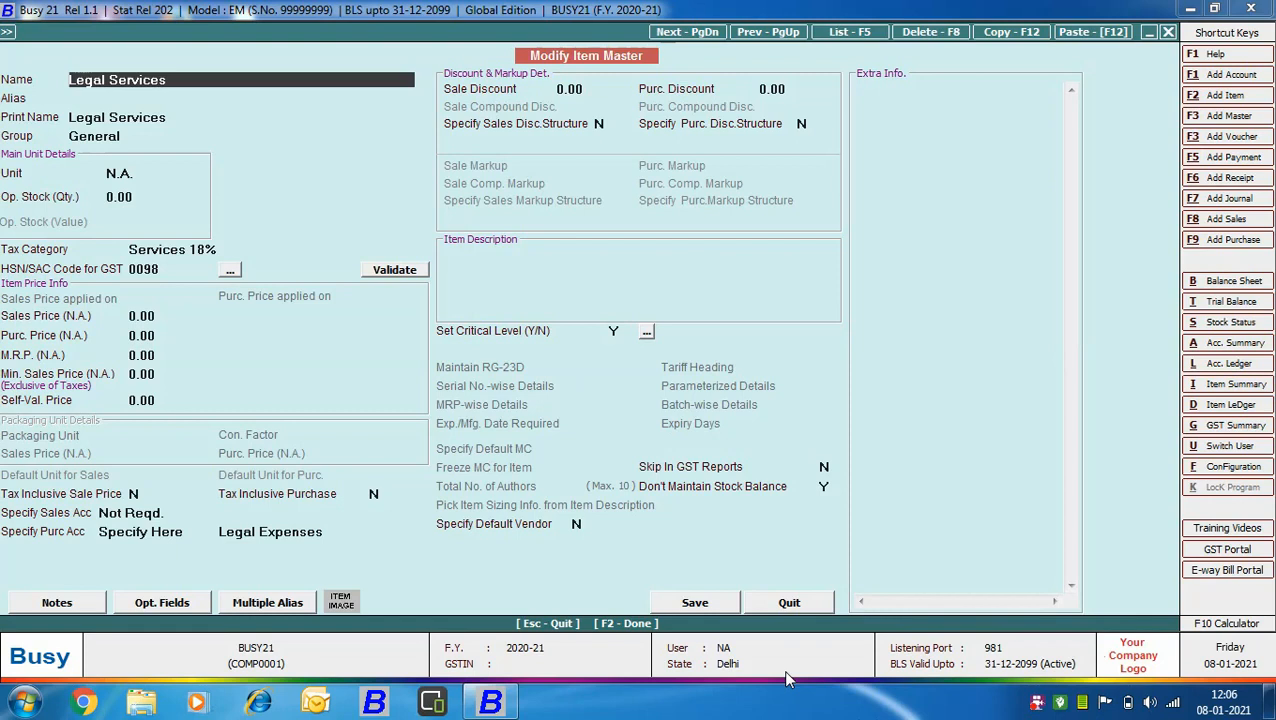
pyautogui.click(789, 602)
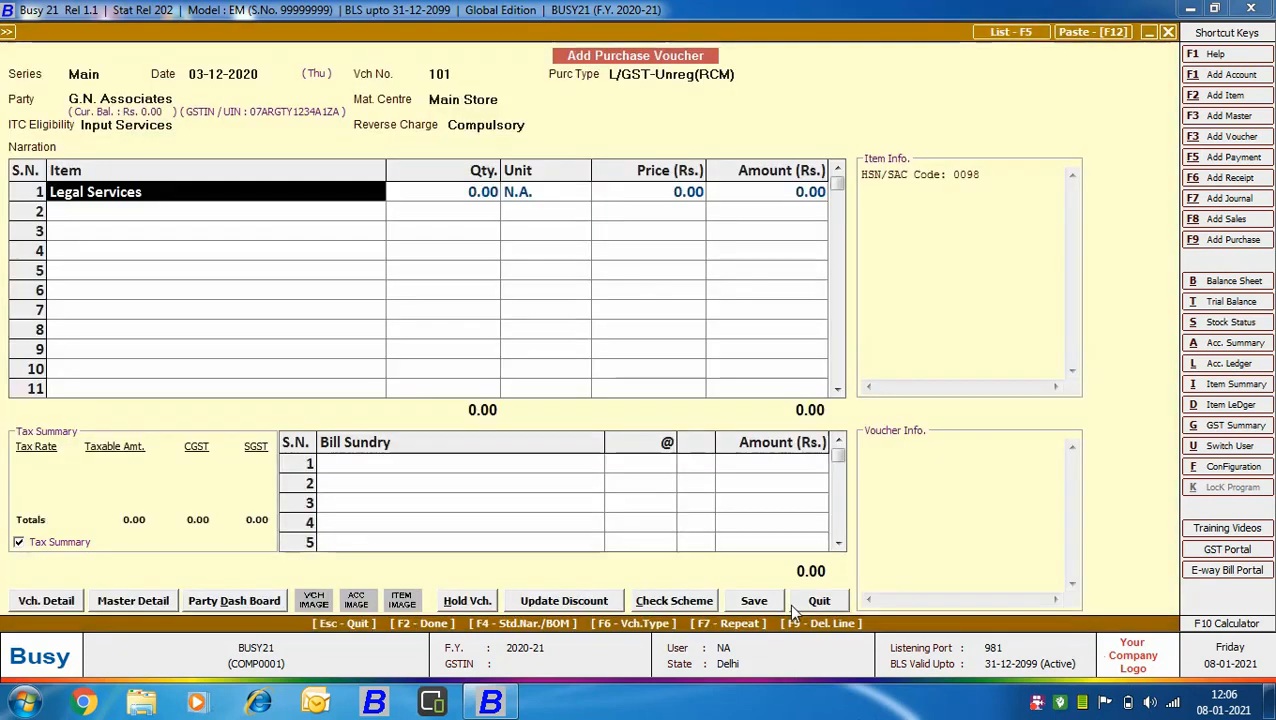
# - Set the Legal Services amount to 50,000 and save the purchase voucher with new bill reference 101, quitting voucher entry
pyautogui.press('Return')
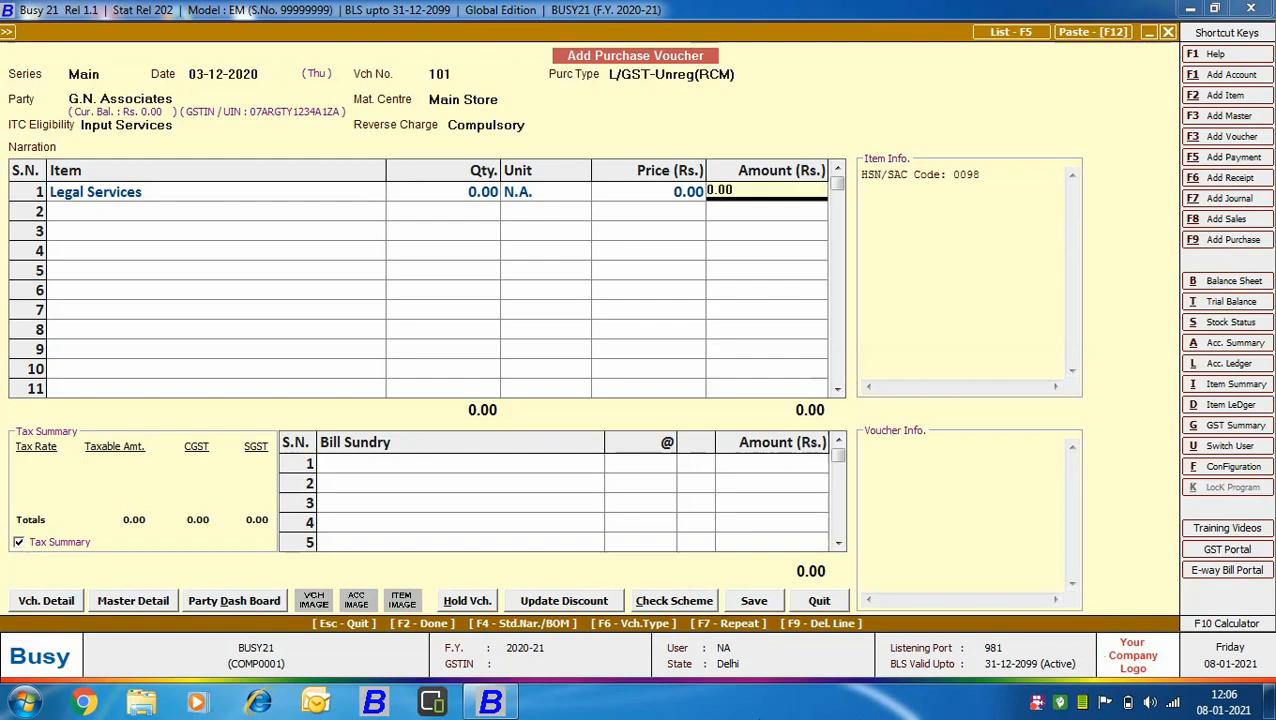
pyautogui.write('50000')
pyautogui.press('Return')
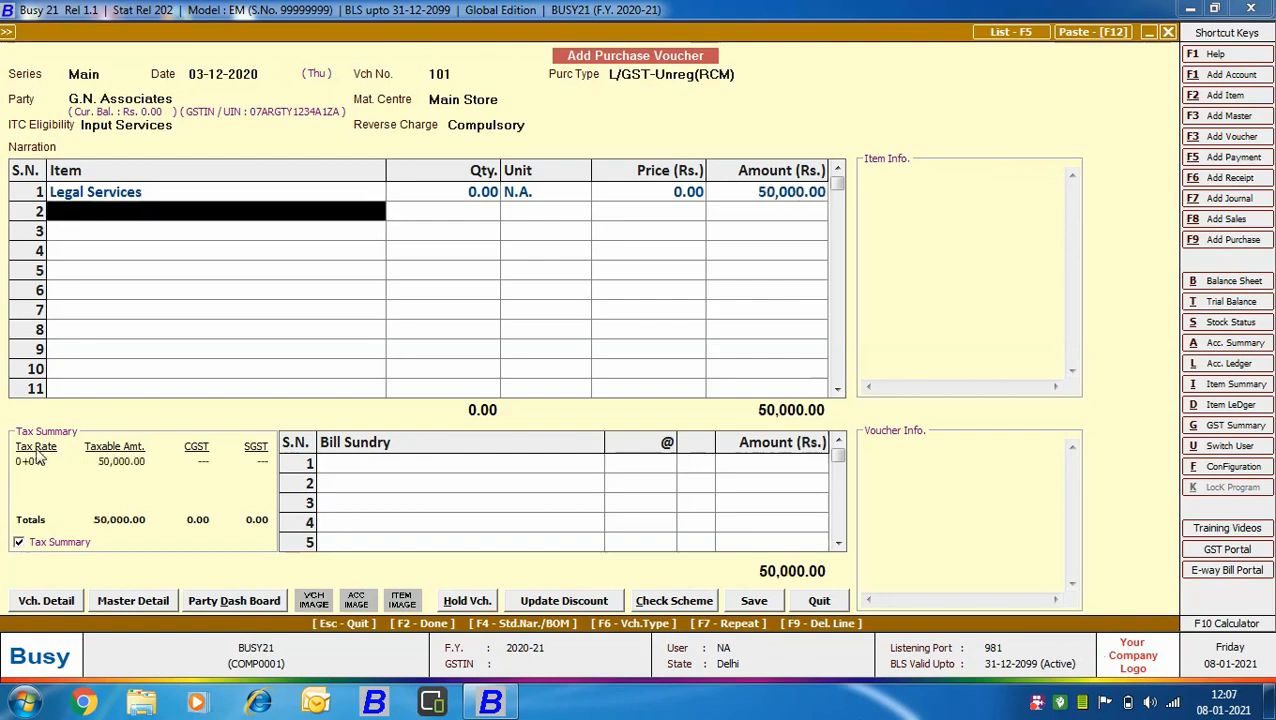
pyautogui.click(754, 600)
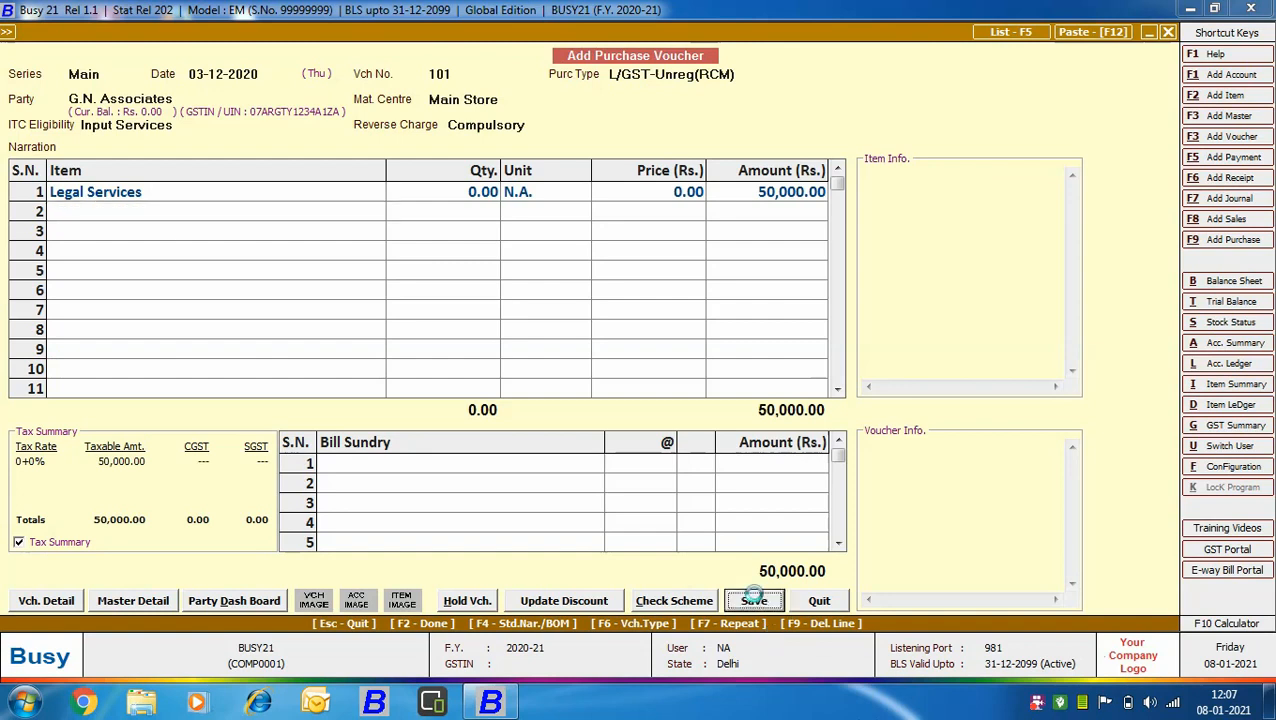
pyautogui.press('F2')
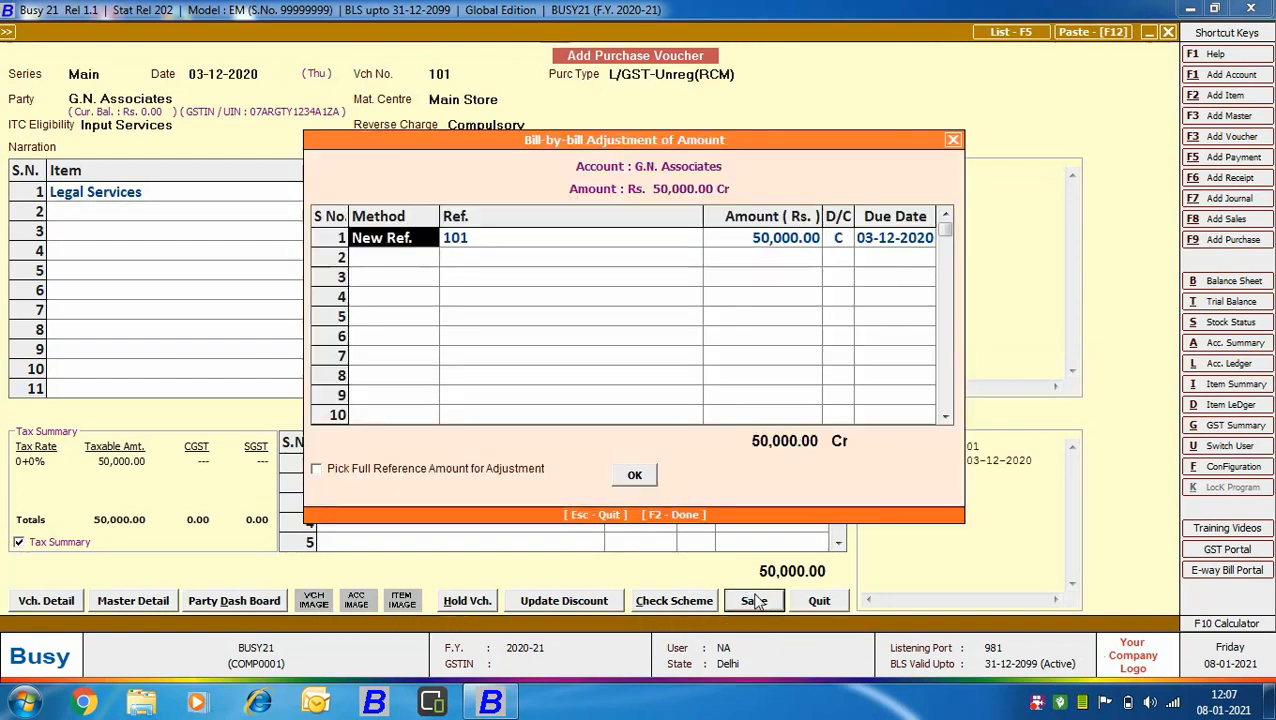
pyautogui.press('F2')
pyautogui.click(806, 601)
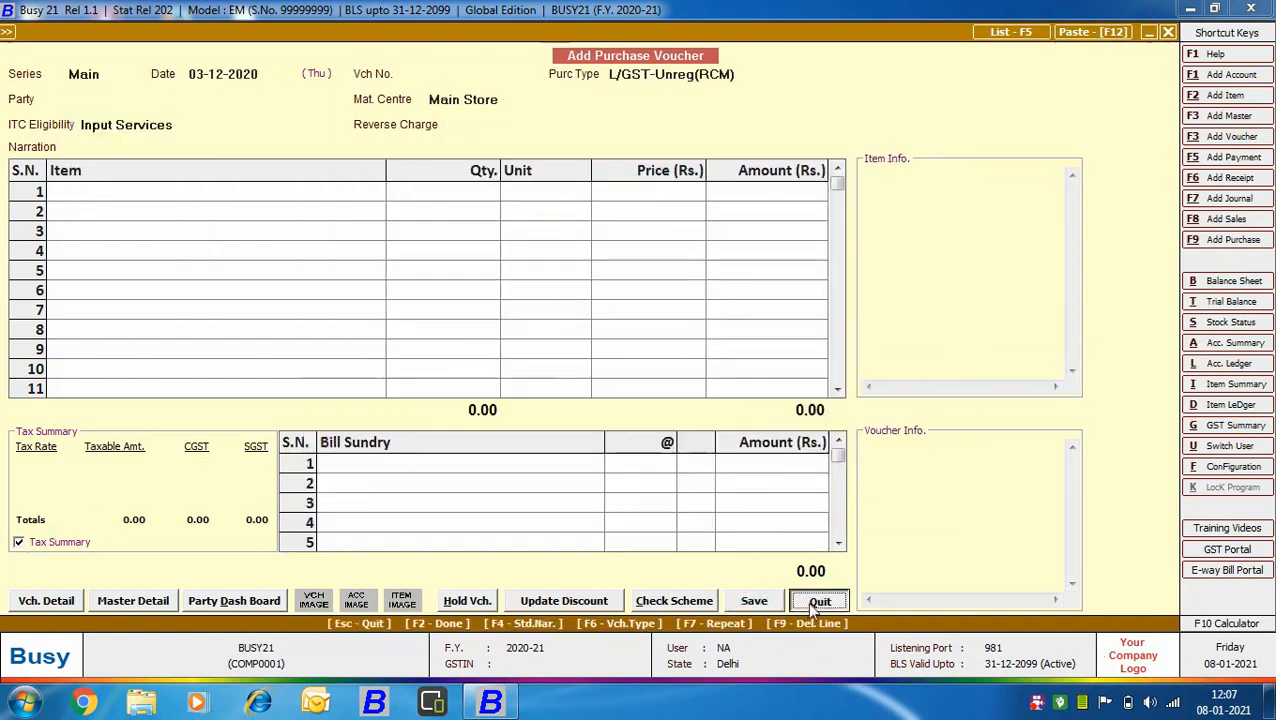
# - Generate the monthly consolidated RCM payable report for December without tax round-off, review its entries and close it
pyautogui.click(271, 516)
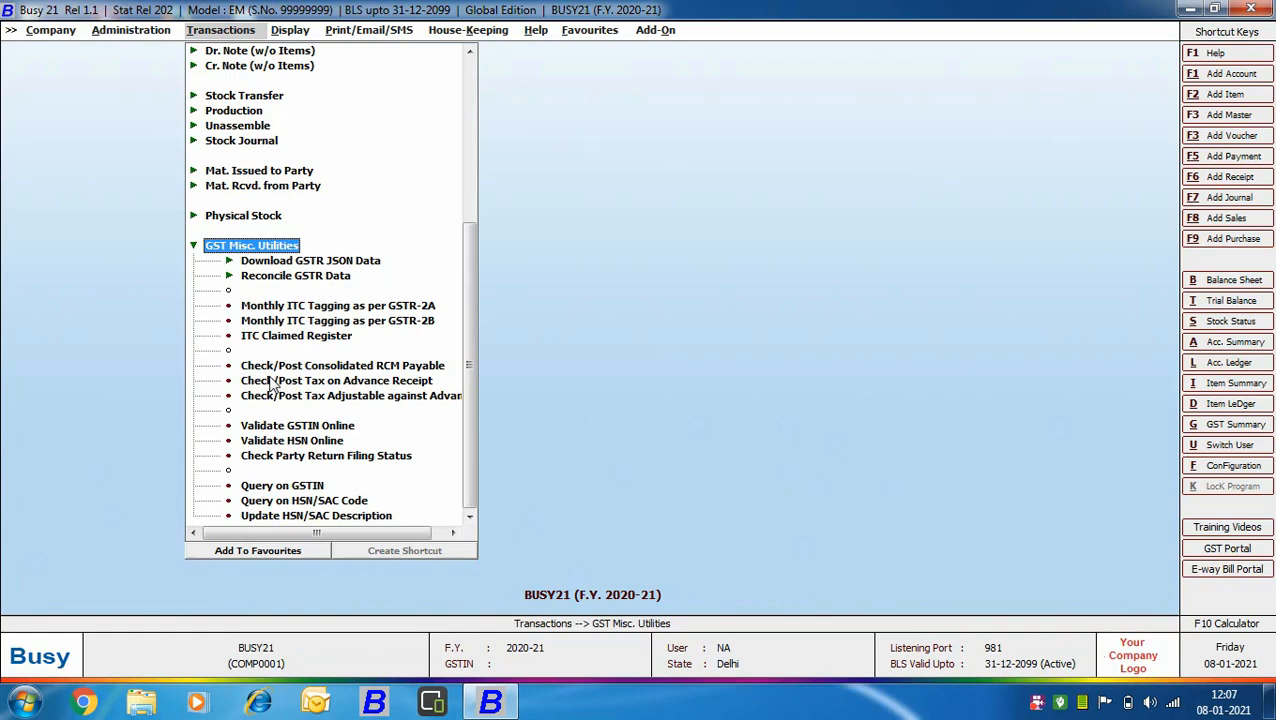
pyautogui.click(418, 368)
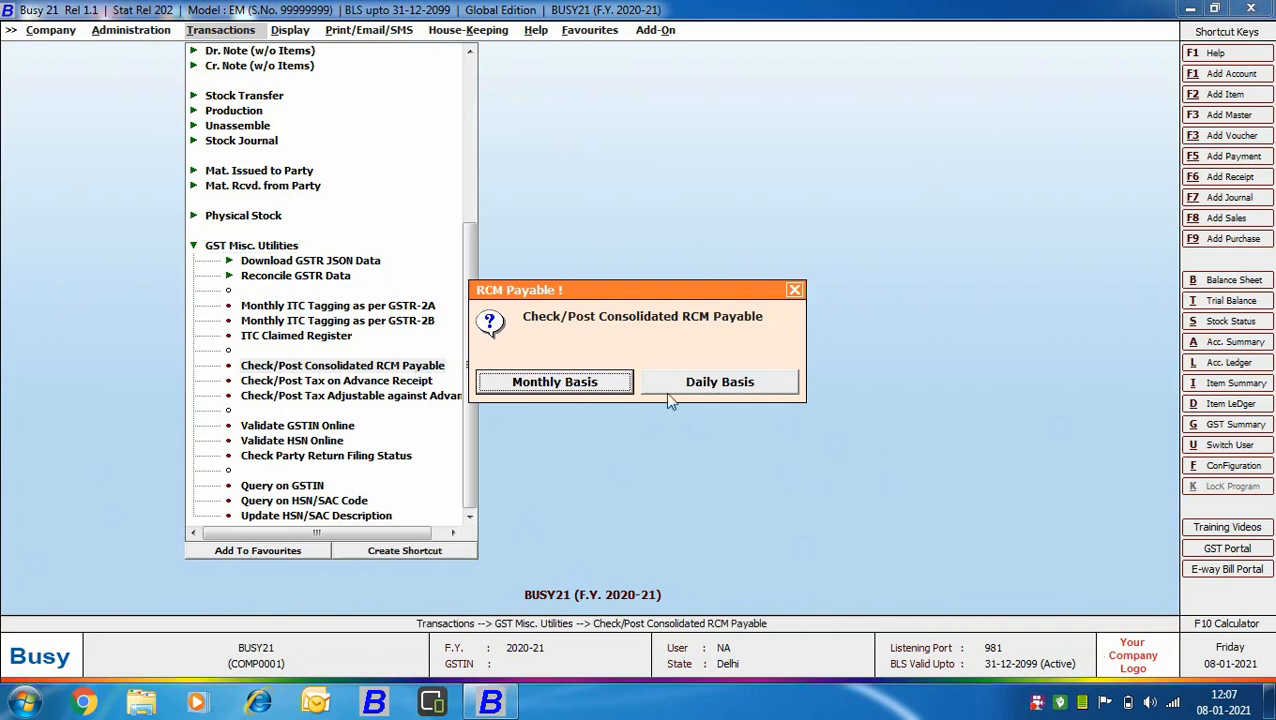
pyautogui.click(558, 384)
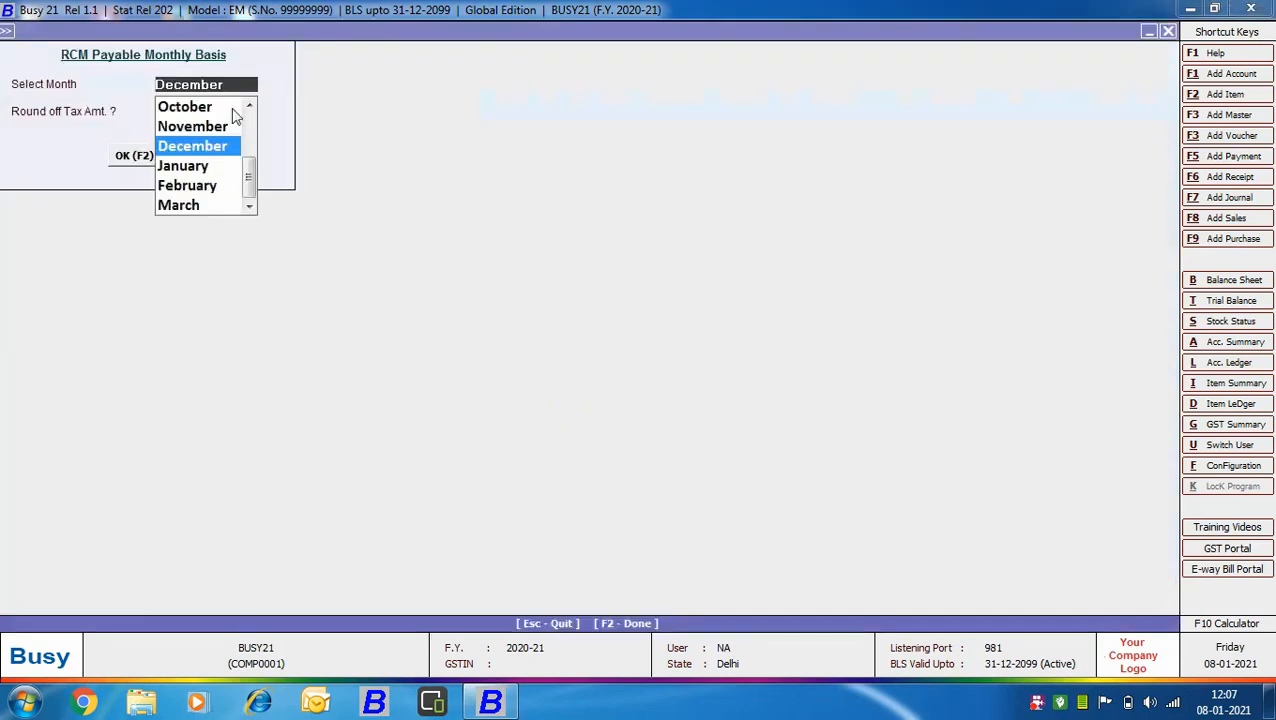
pyautogui.press('Return')
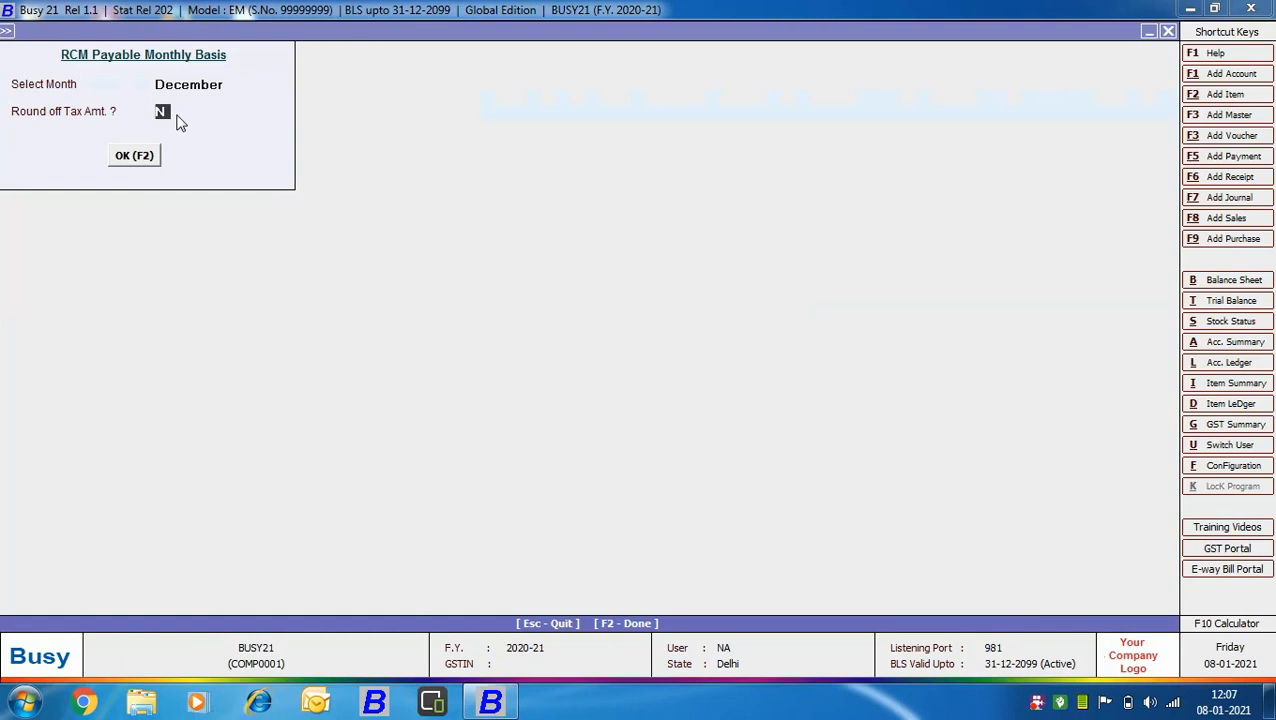
pyautogui.click(155, 160)
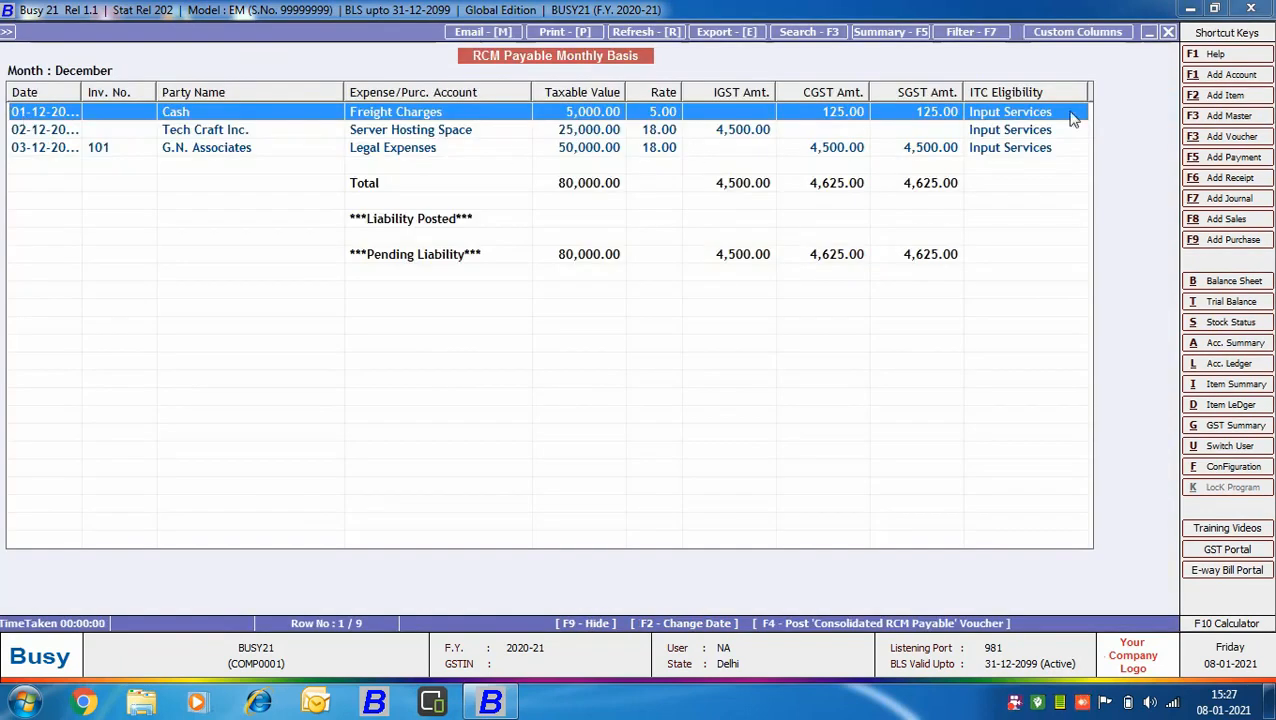
pyautogui.press('Down')
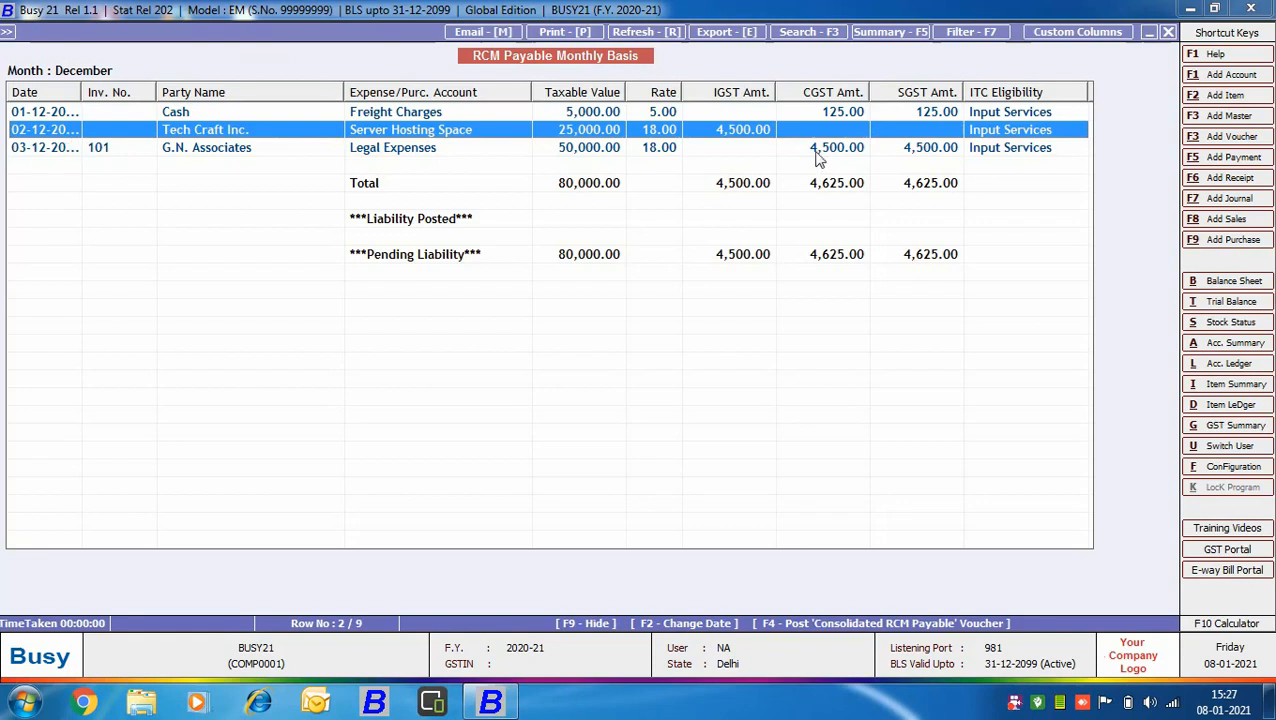
pyautogui.press('Down')
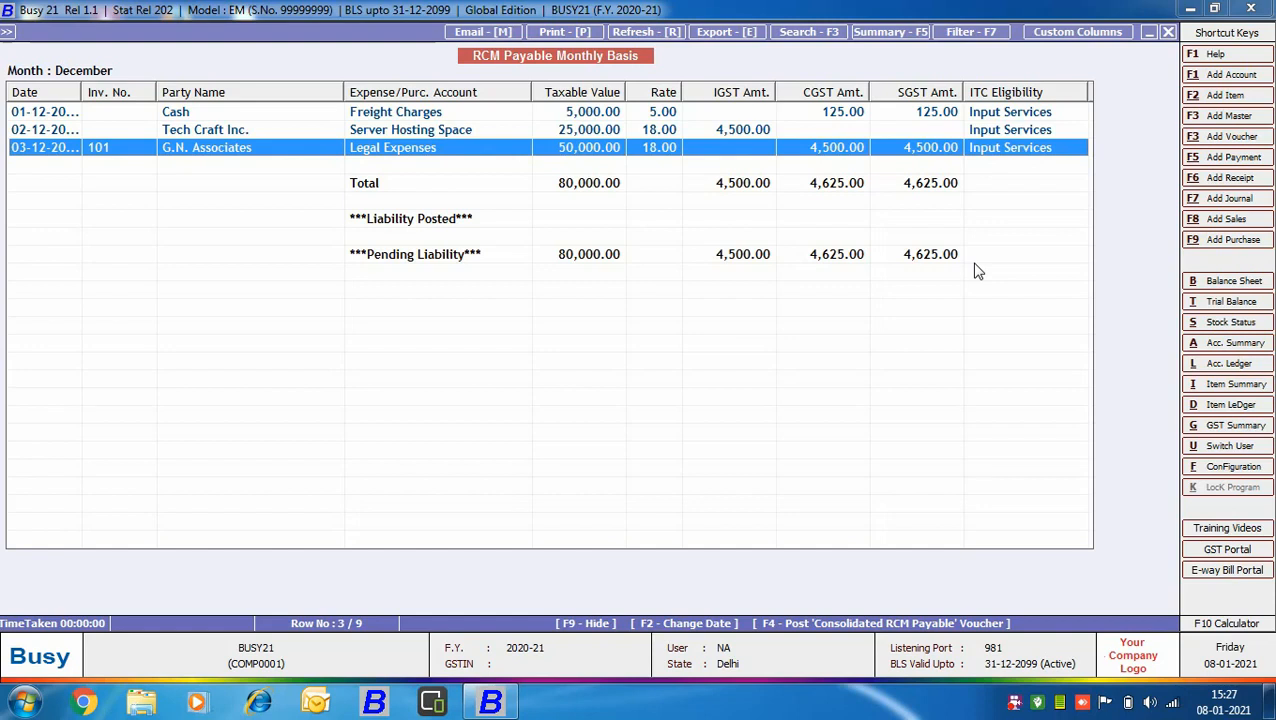
pyautogui.press('Escape')
pyautogui.press('Escape')
pyautogui.press('Escape')
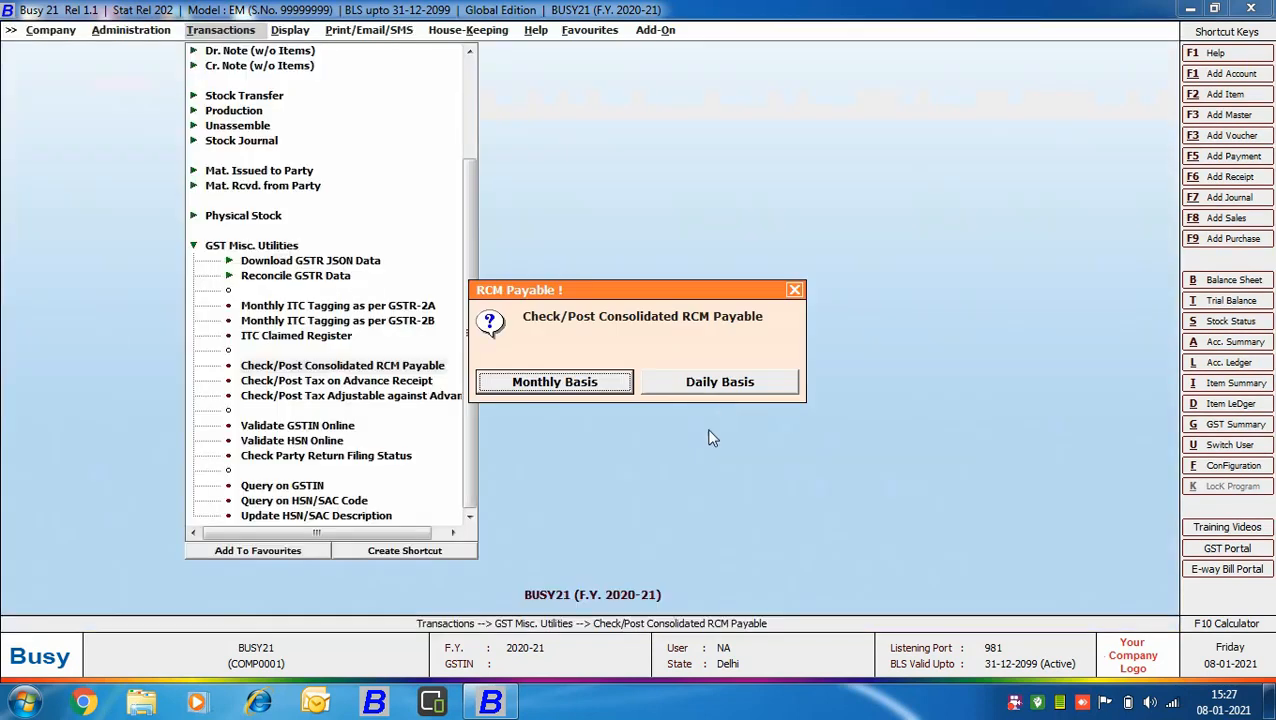
# - Generate the daily consolidated RCM payable report from 01-12-2020 to 01-12-2020 with tax round-off enabled and report basis All Dates
pyautogui.click(735, 387)
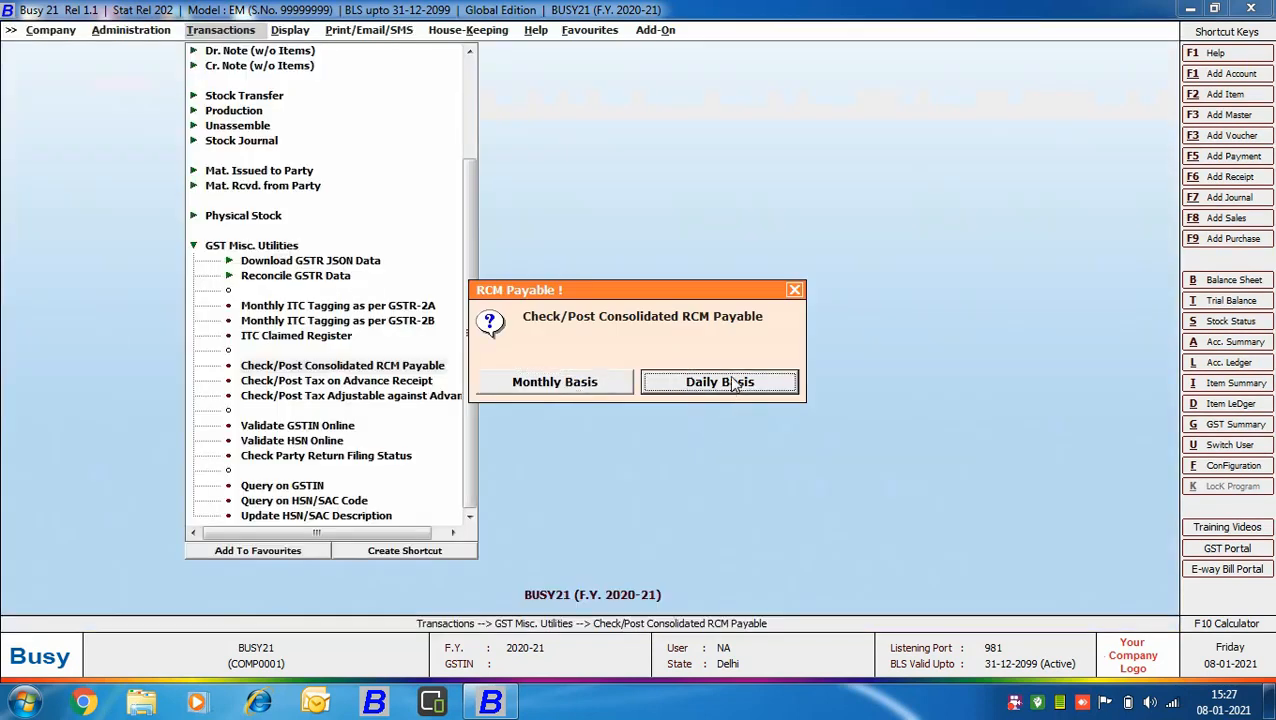
pyautogui.click(735, 385)
pyautogui.write('01-12')
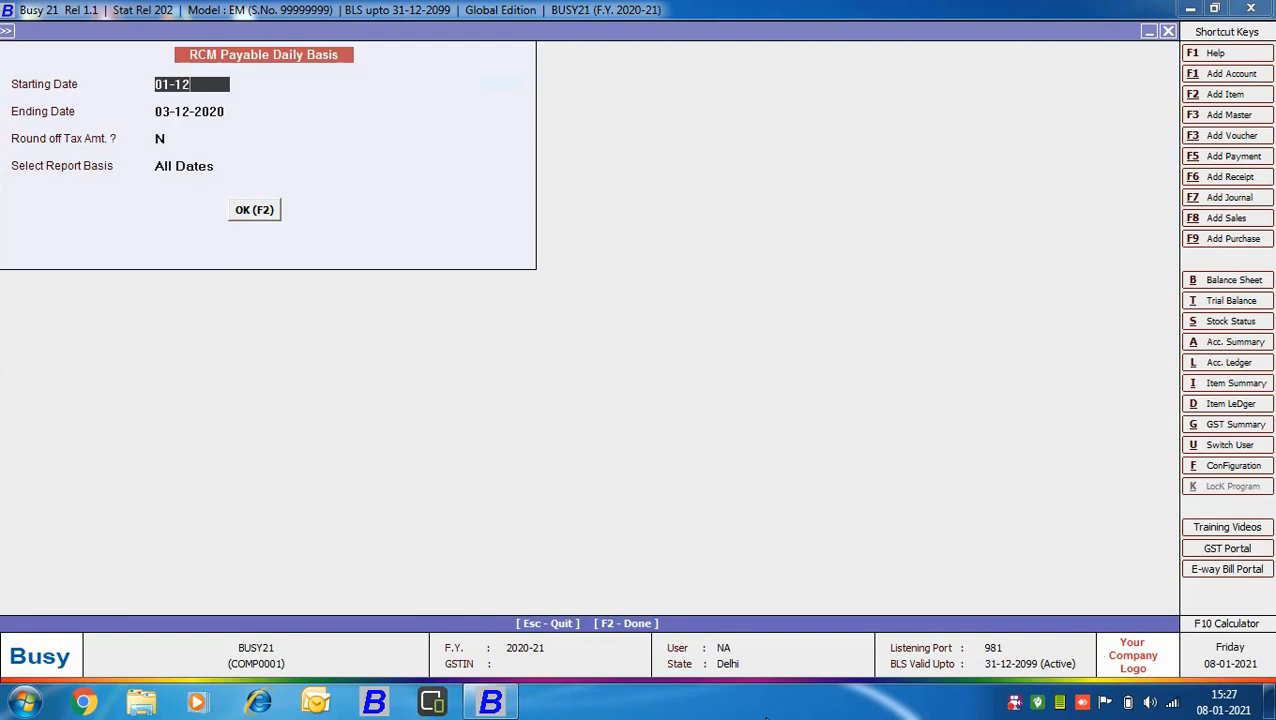
pyautogui.press('Return')
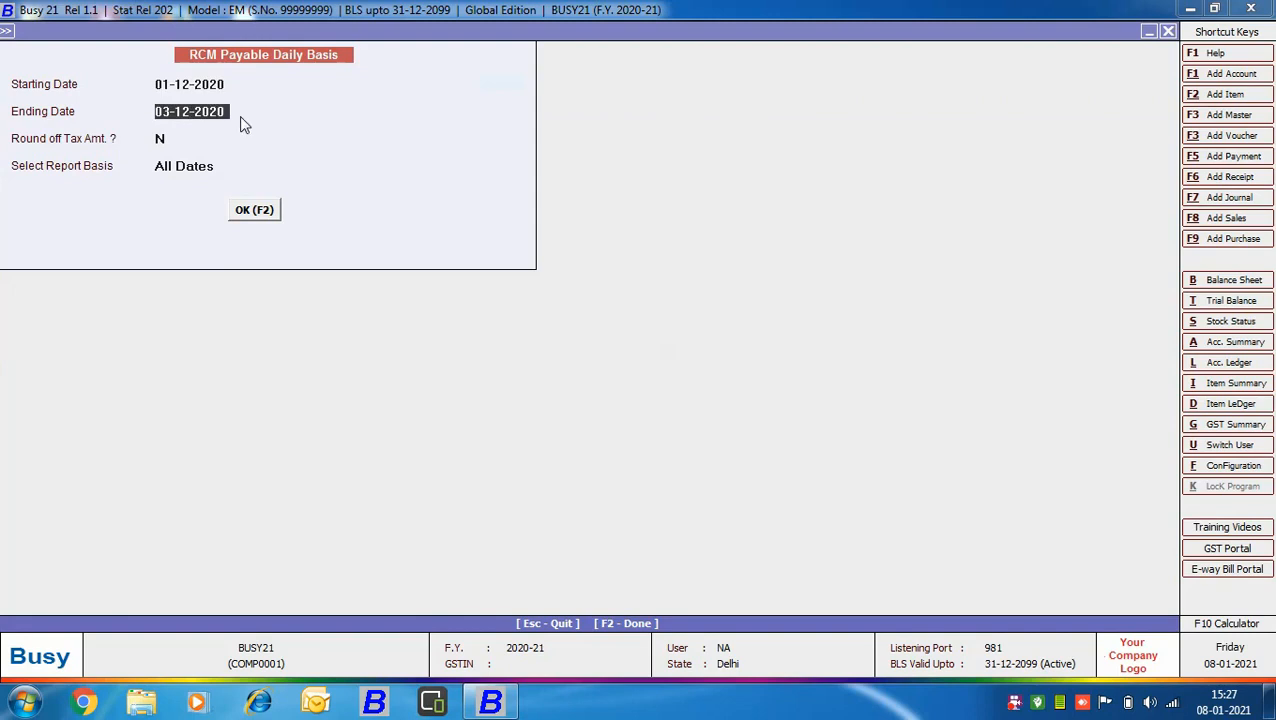
pyautogui.write('01-12')
pyautogui.press('Return')
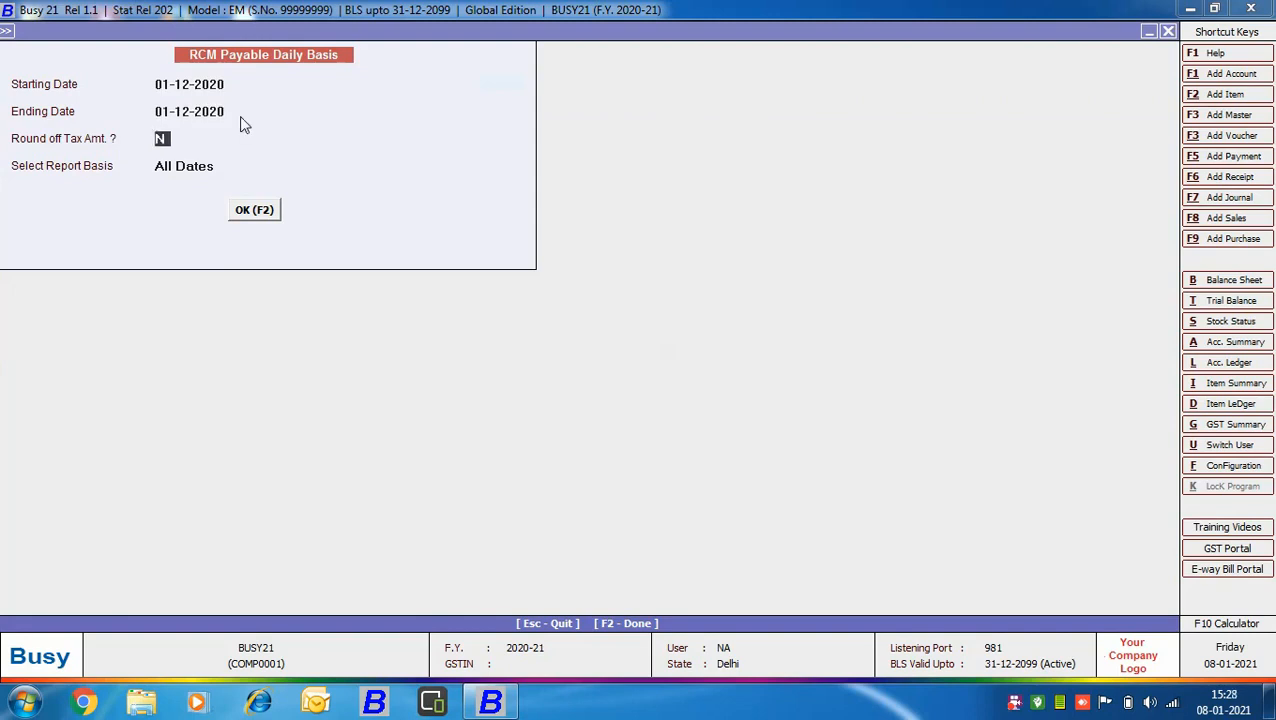
pyautogui.write('y')
pyautogui.press('Return')
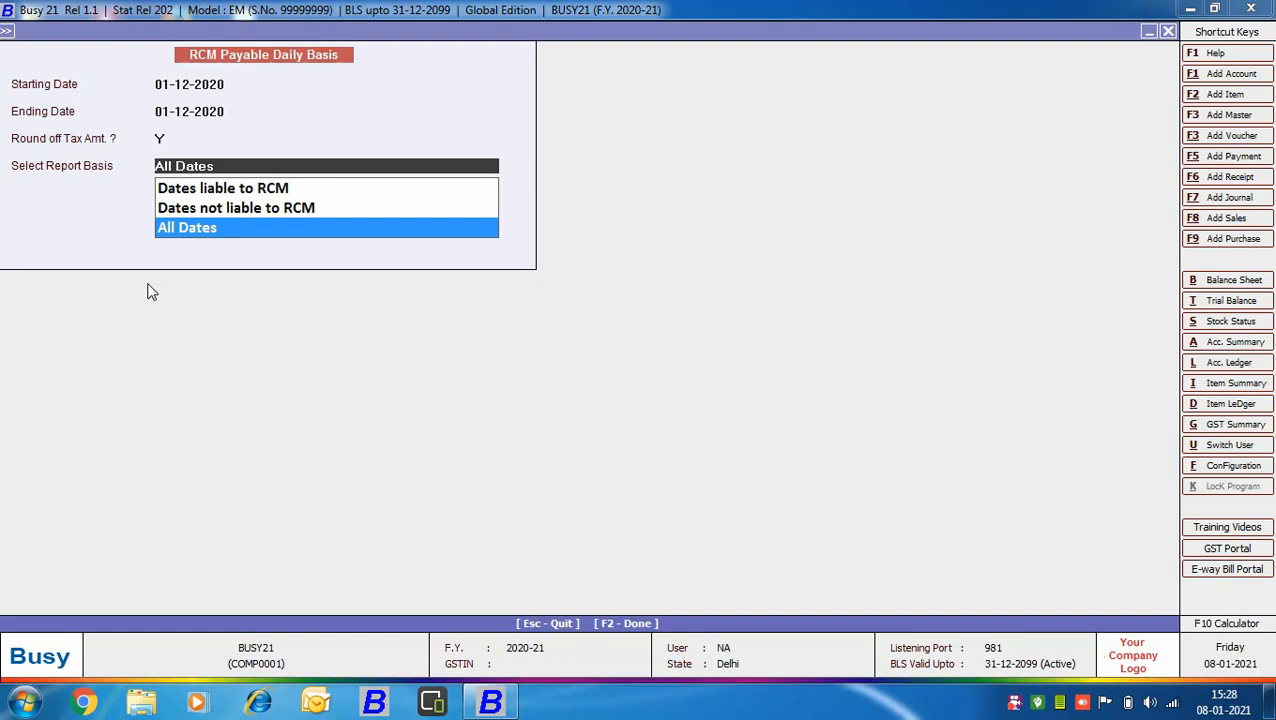
pyautogui.press('Return')
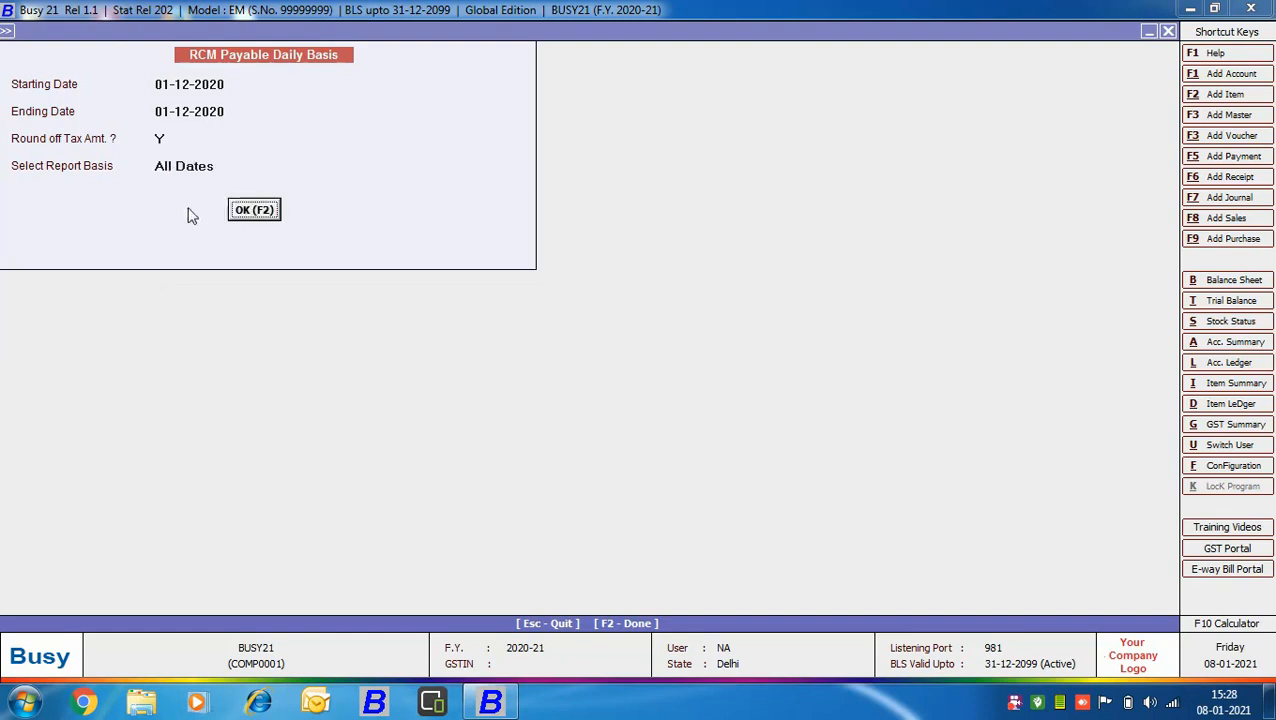
pyautogui.click(266, 211)
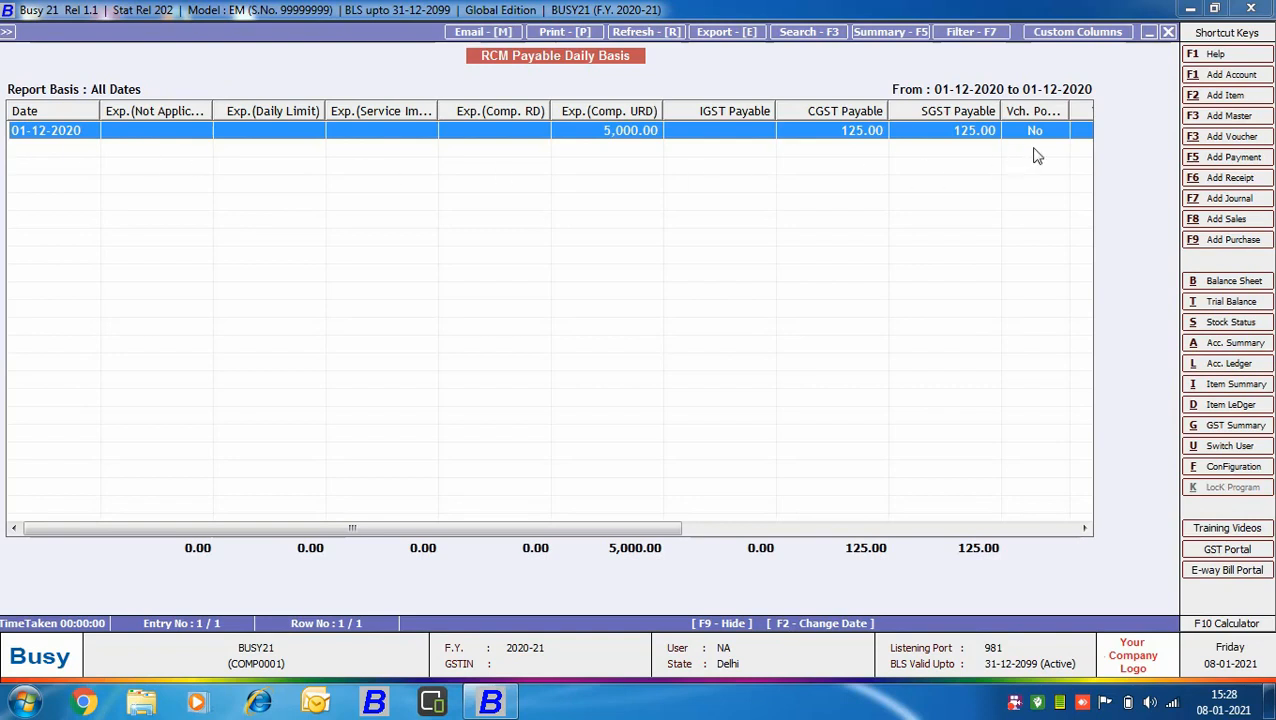
# - Regenerate the daily RCM payable report for 01-12-2020 to 03-12-2020, review its entries and close it
pyautogui.press('Escape')
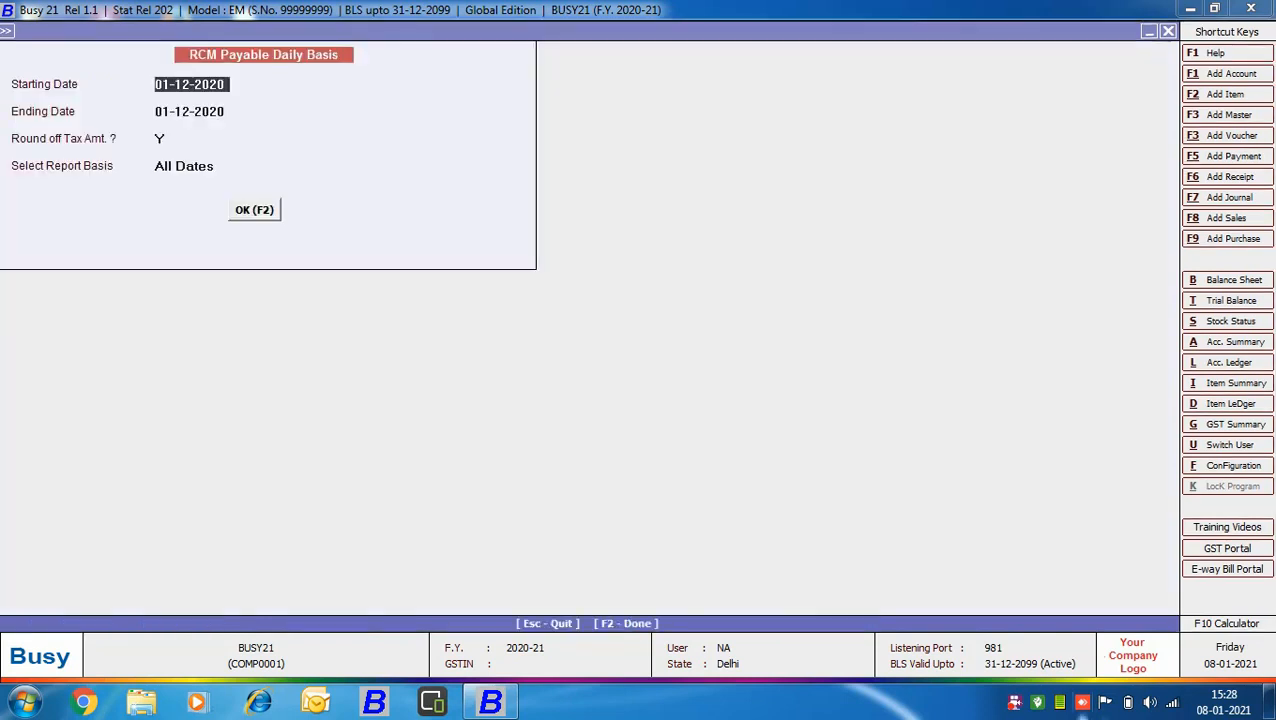
pyautogui.press('Return')
pyautogui.write('03-12')
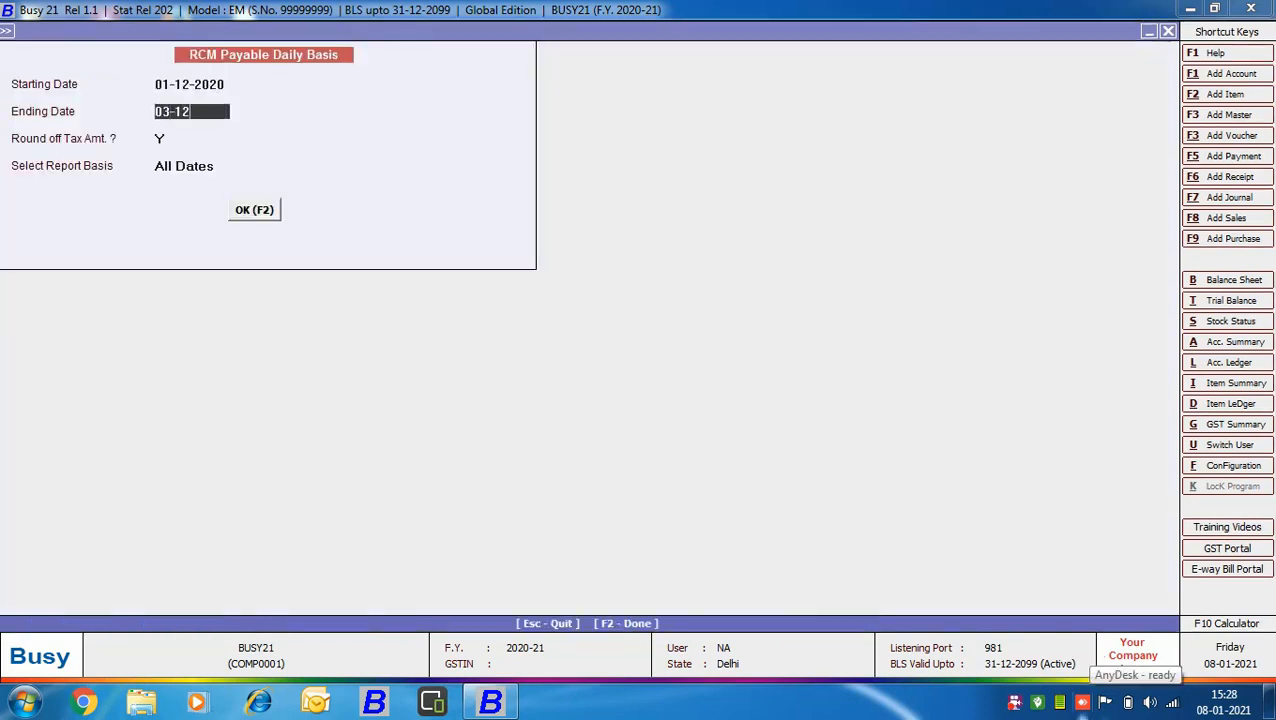
pyautogui.press('Return')
pyautogui.press('Return')
pyautogui.press('Return')
pyautogui.press('Return')
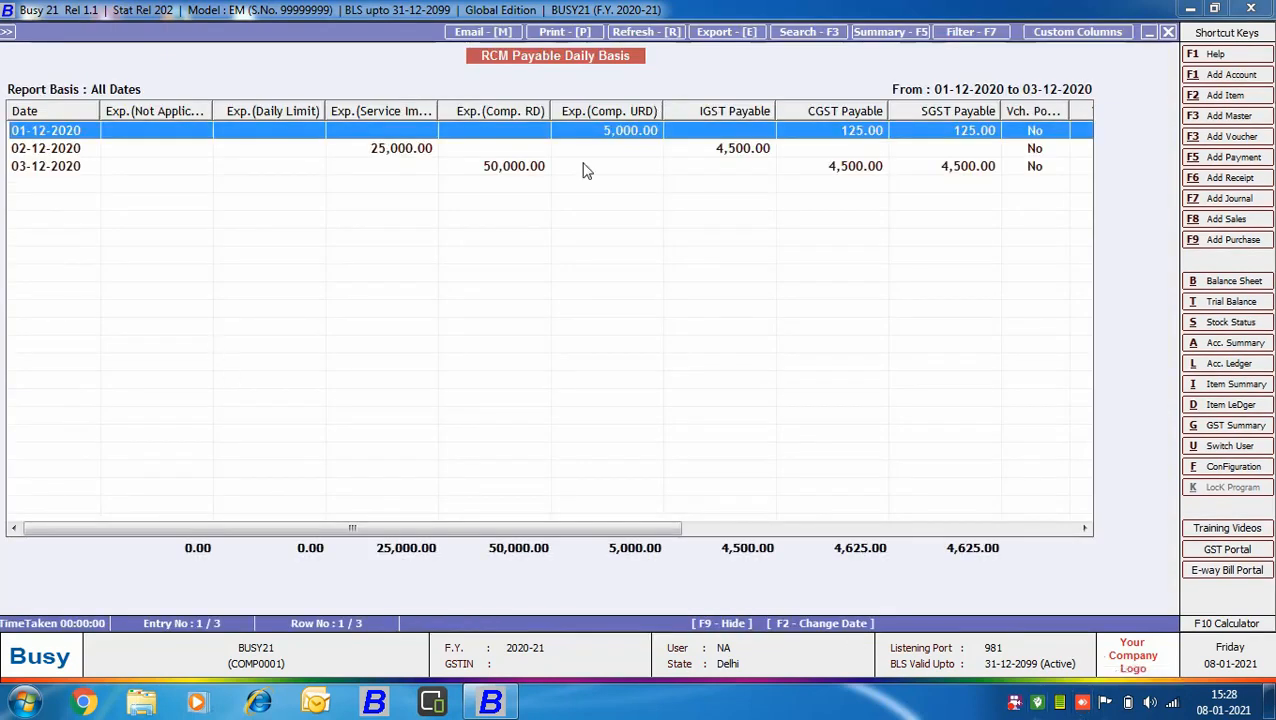
pyautogui.press('Down')
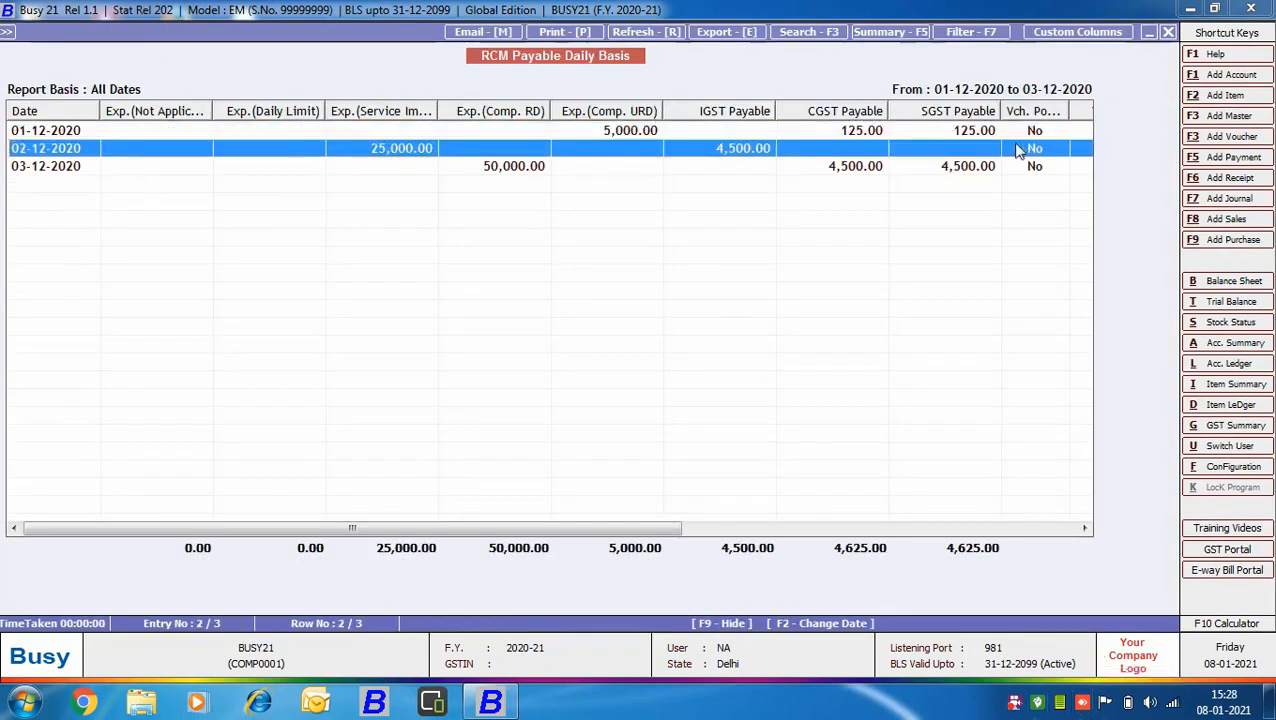
pyautogui.press('Down')
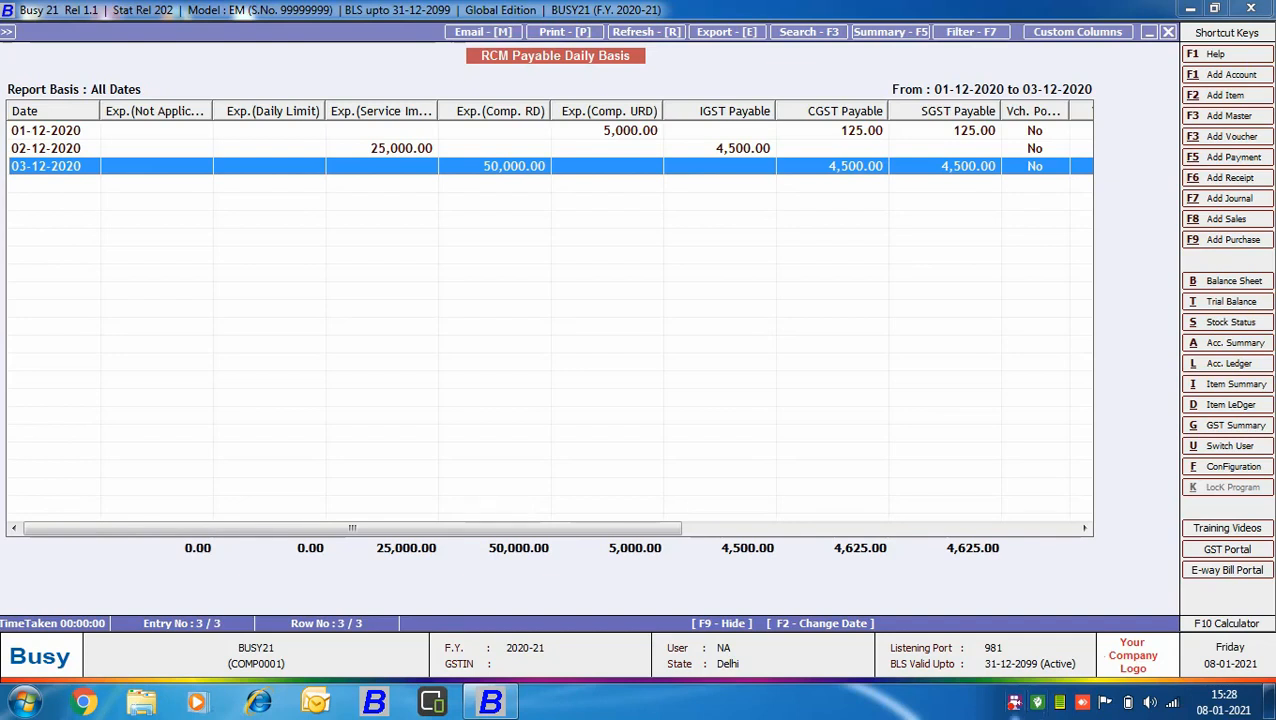
pyautogui.press('Escape')
pyautogui.press('Escape')
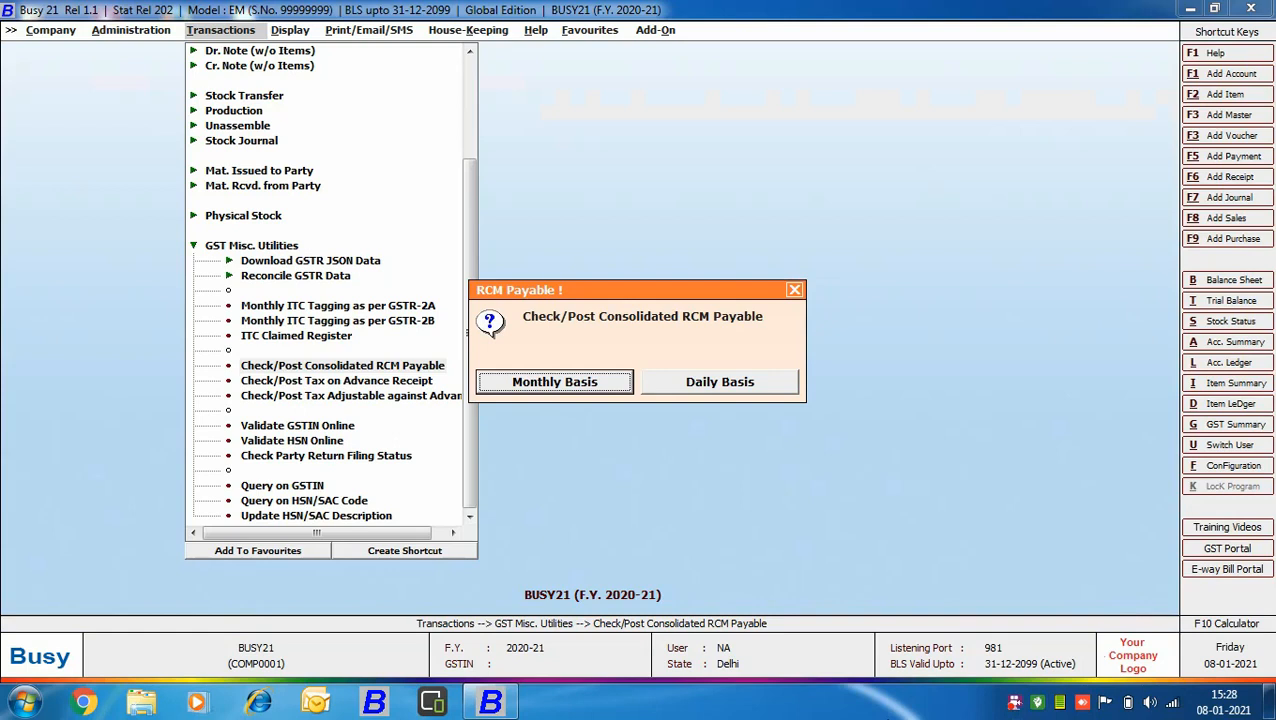
# - From the monthly RCM payable report for December, create the Consolidated RCM Payable voucher in journal series Main dated 31-12-2020
pyautogui.press('Return')
pyautogui.press('Return')
pyautogui.press('Return')
pyautogui.press('Return')
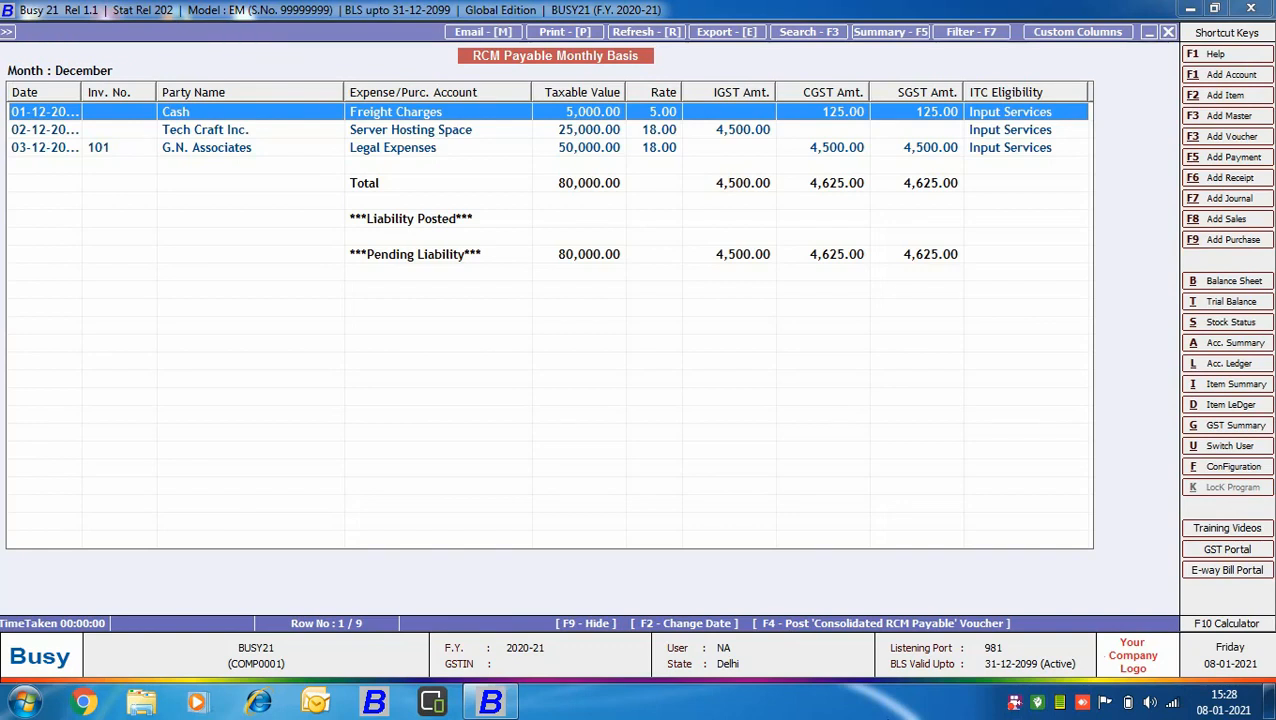
pyautogui.press('F4')
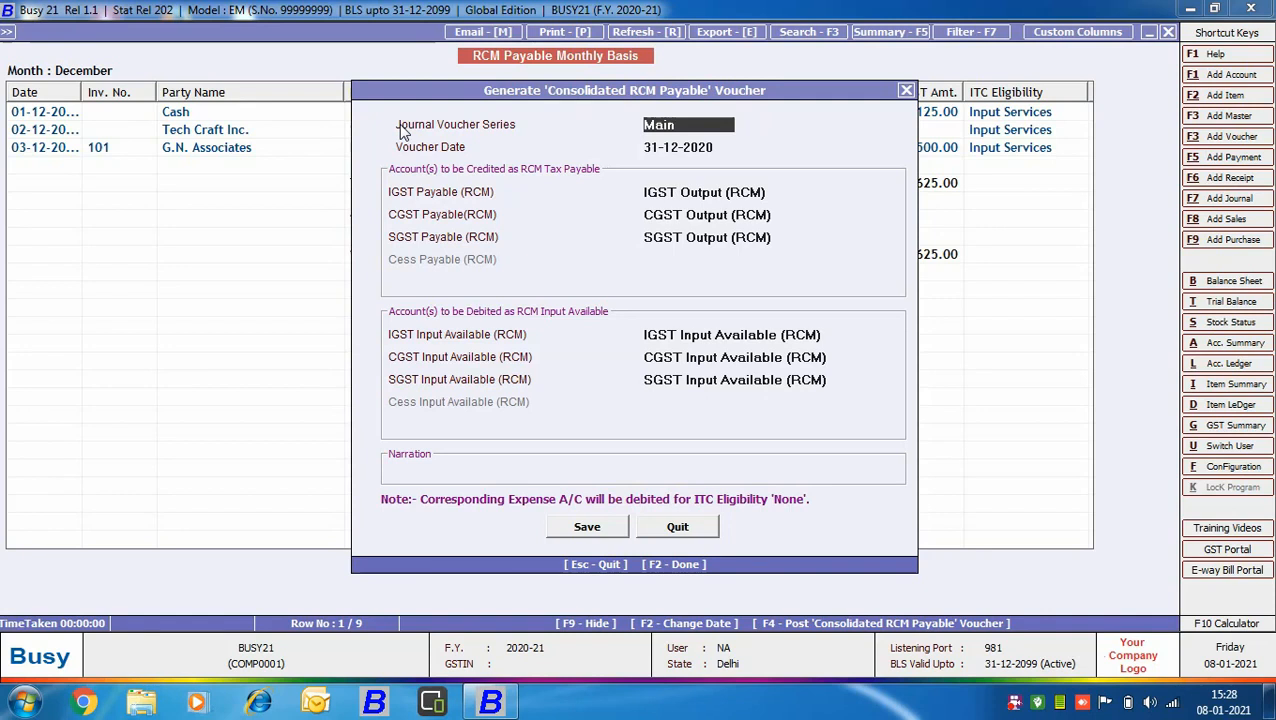
pyautogui.click(604, 530)
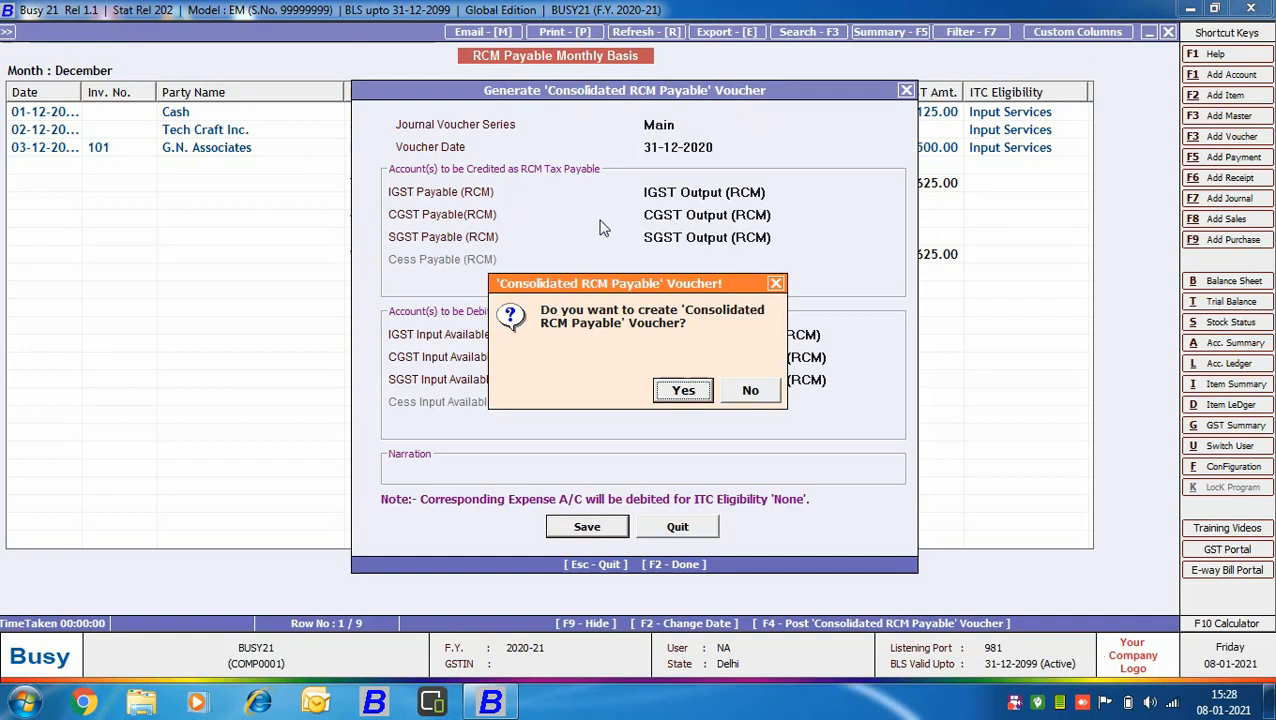
pyautogui.click(683, 391)
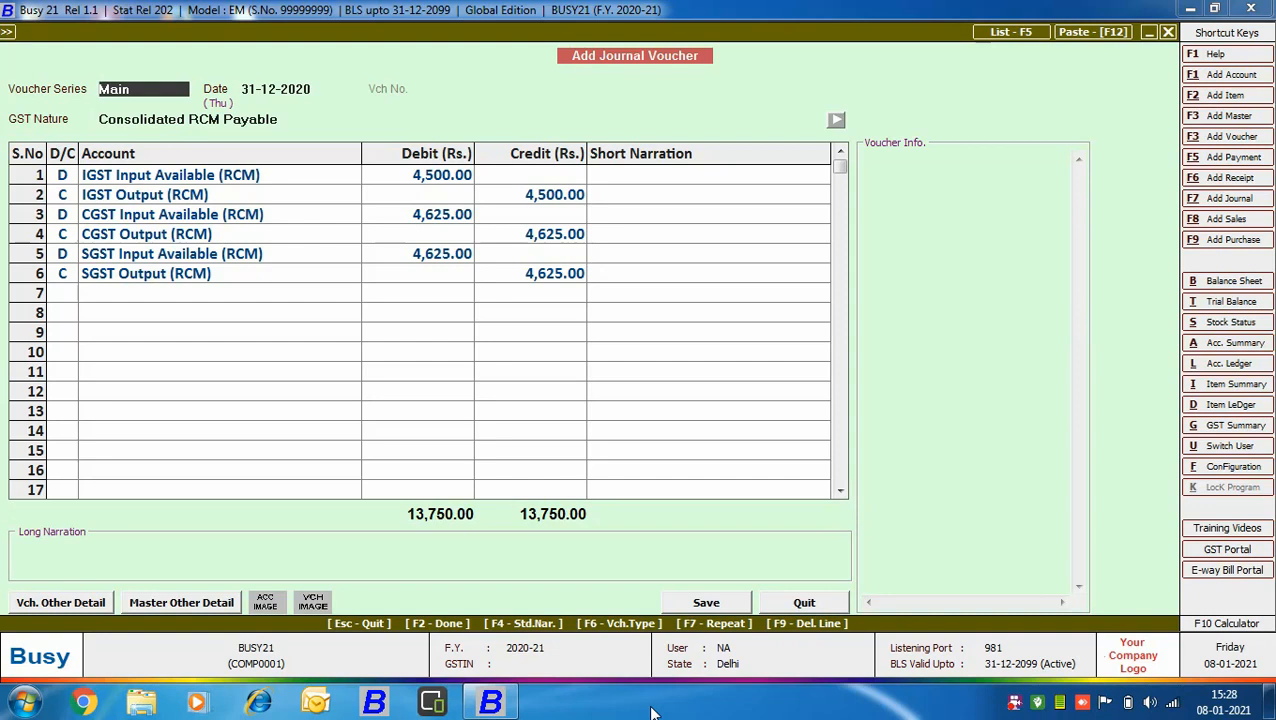
# - Generate the RCM invoice numbers in the reverse charge liability details and save the consolidated journal voucher, closing the monthly report
pyautogui.click(708, 603)
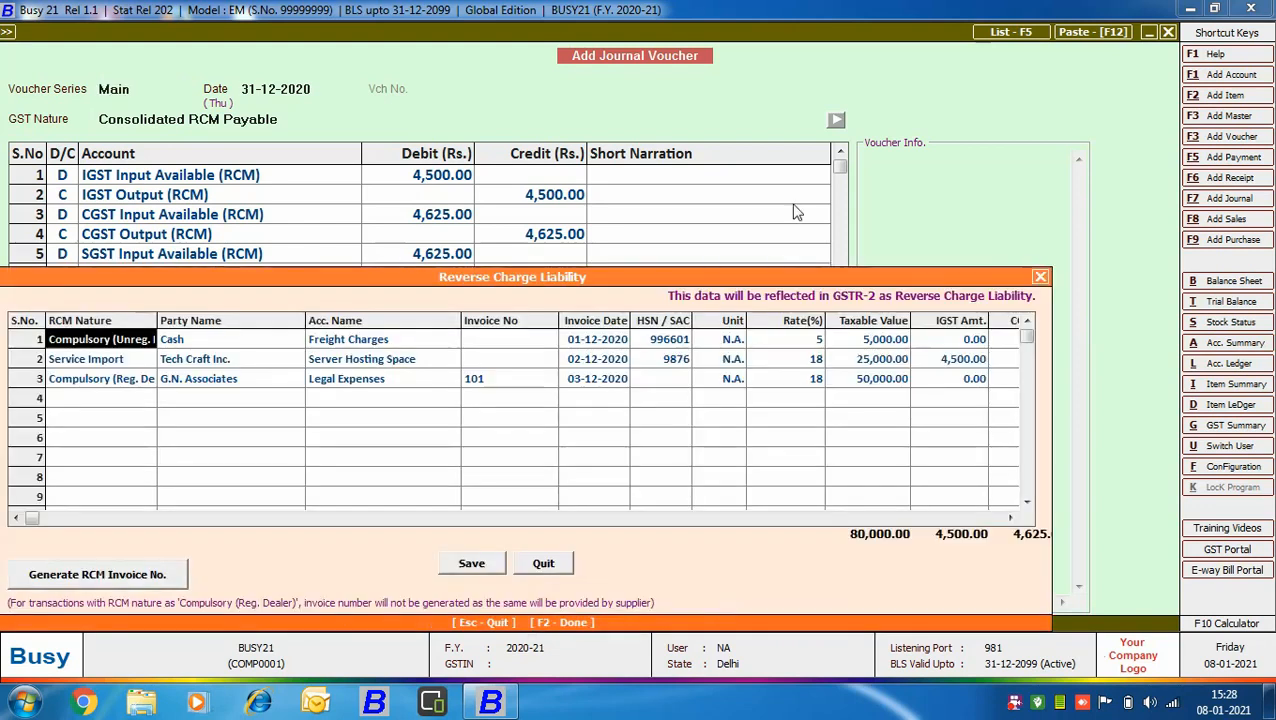
pyautogui.click(104, 584)
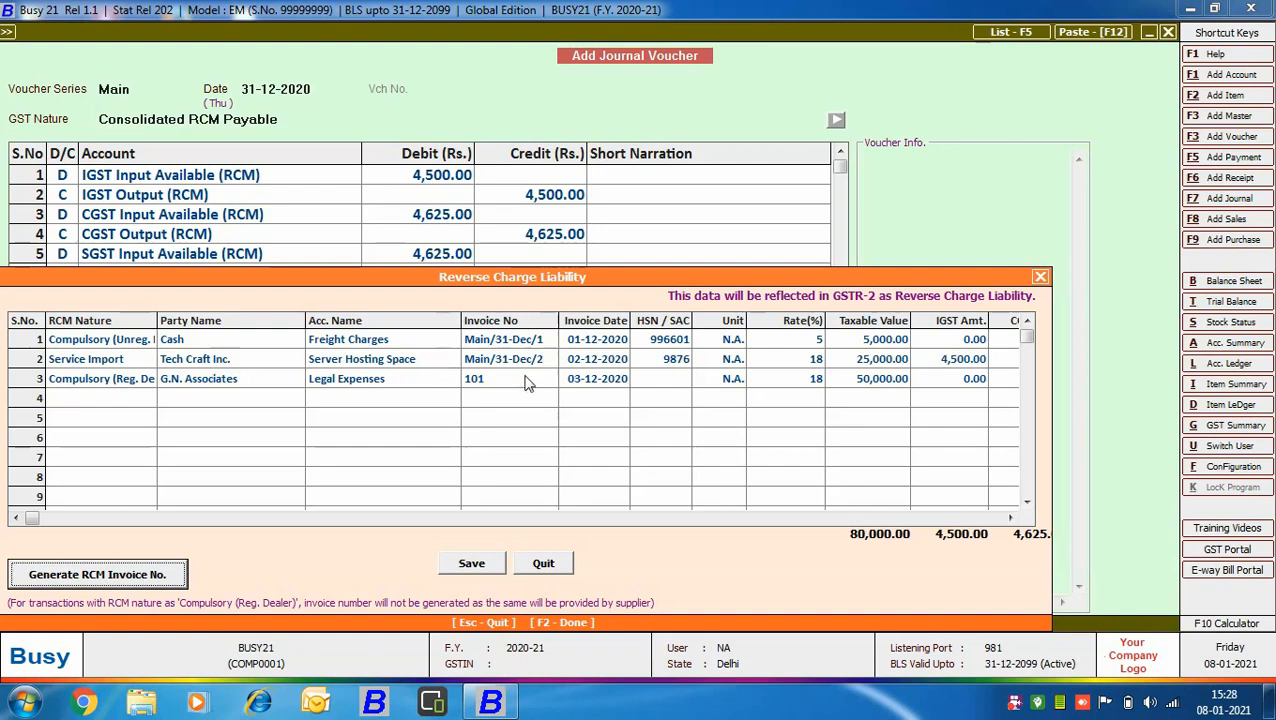
pyautogui.click(472, 564)
pyautogui.click(750, 392)
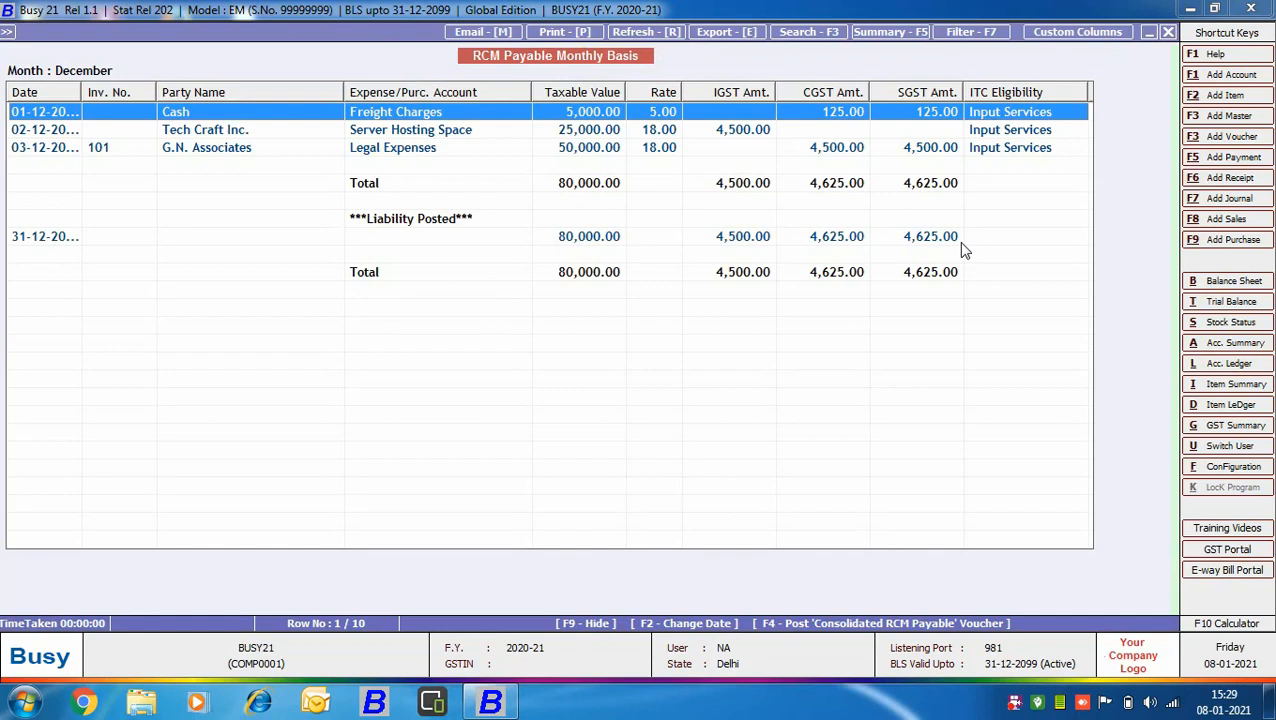
pyautogui.press('Escape')
pyautogui.press('Escape')
pyautogui.press('Escape')
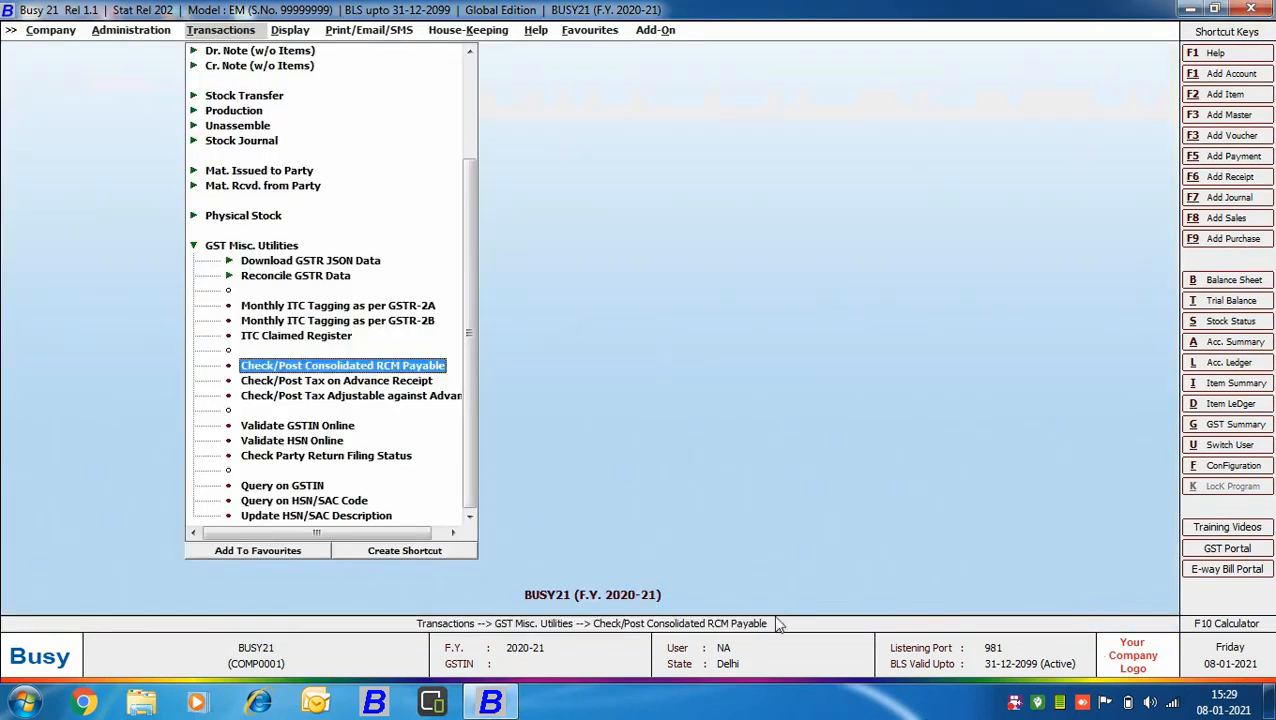
# - Generate the GSTR-3B return for 01-12-2020 to 31-12-2020 based on voucher date, keeping the remaining options at their defaults
pyautogui.click(302, 31)
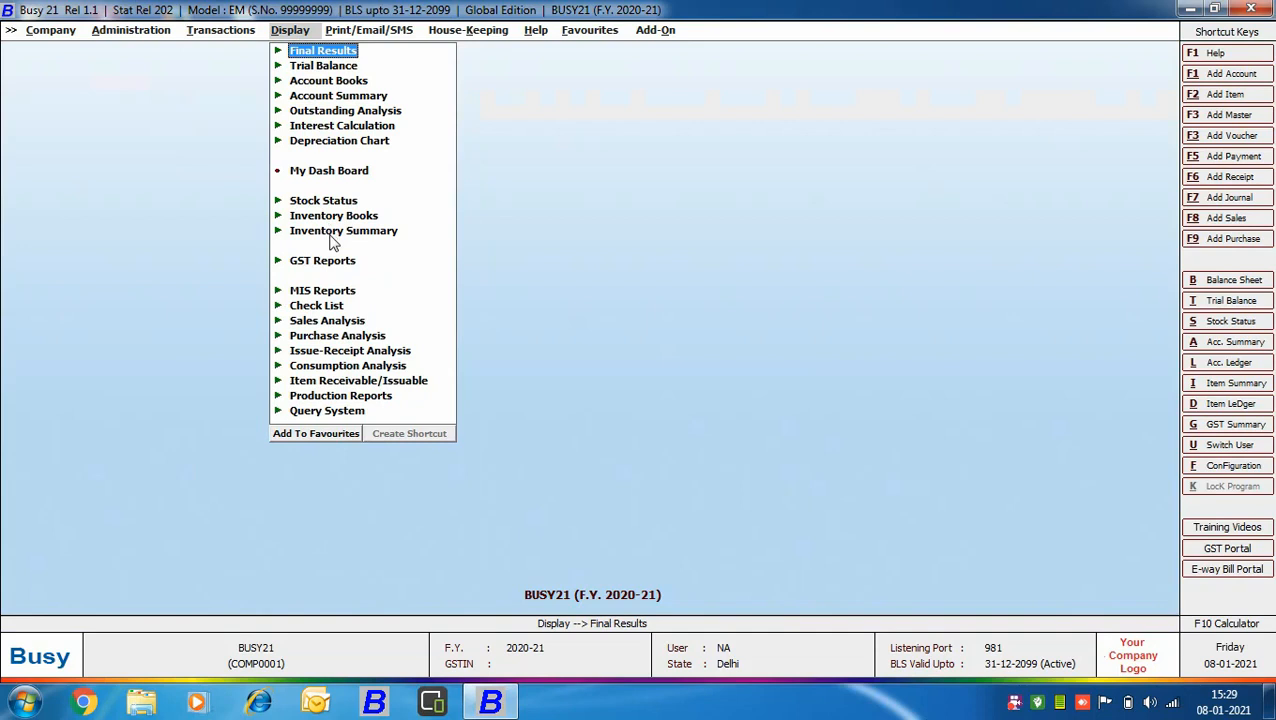
pyautogui.click(332, 261)
pyautogui.click(343, 290)
pyautogui.click(368, 291)
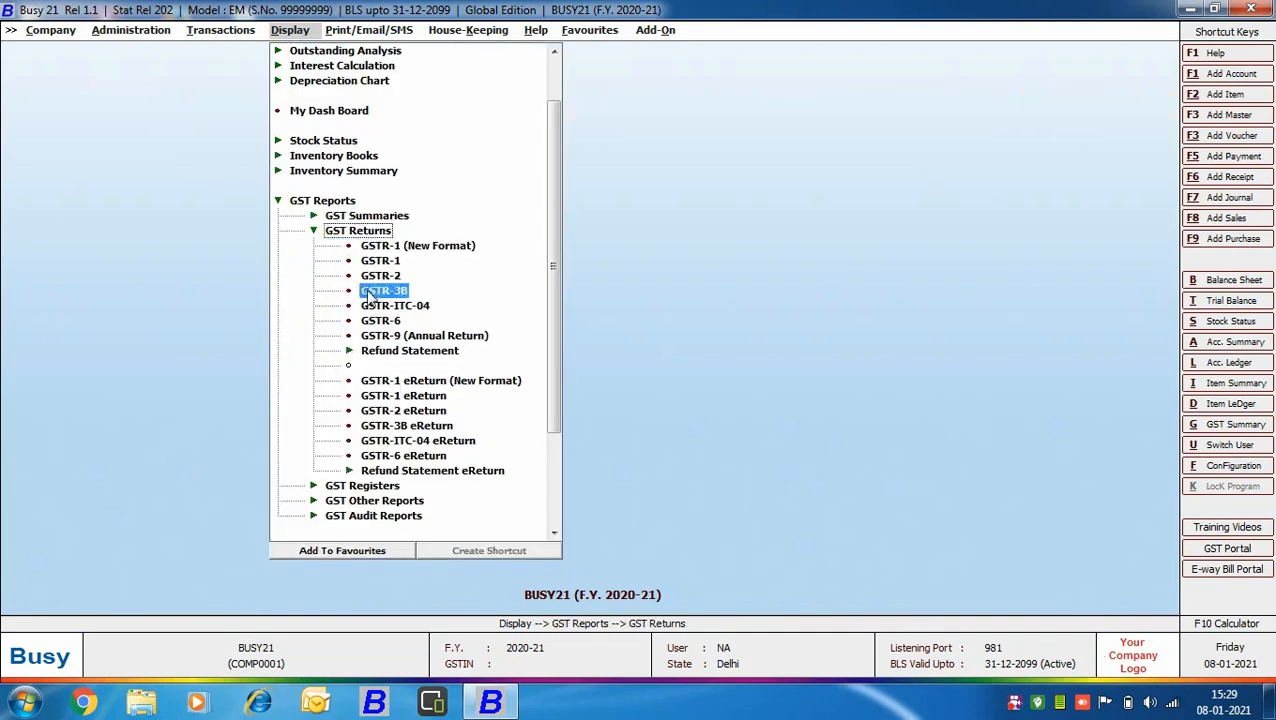
pyautogui.write('01-12-2020')
pyautogui.press('Return')
pyautogui.press('Return')
pyautogui.press('Return')
pyautogui.press('Return')
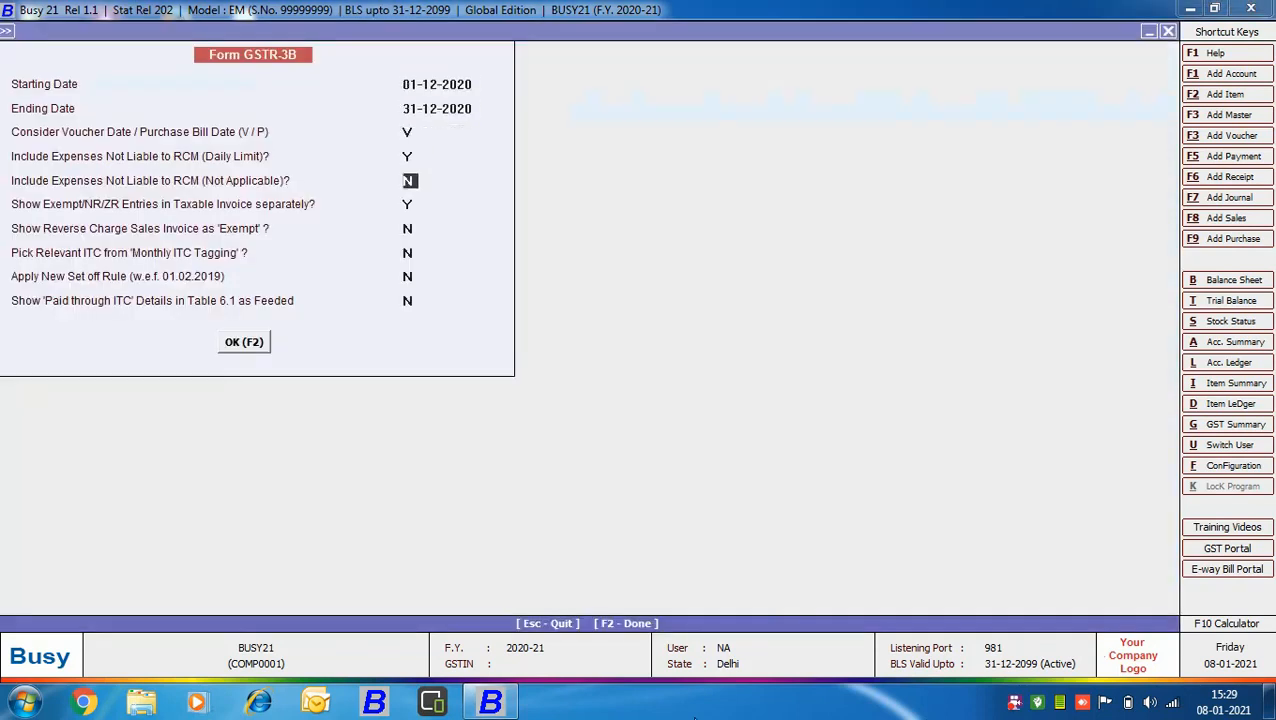
pyautogui.press('Return')
pyautogui.press('Return')
pyautogui.press('Return')
pyautogui.press('Return')
pyautogui.press('Return')
pyautogui.press('Return')
pyautogui.press('Return')
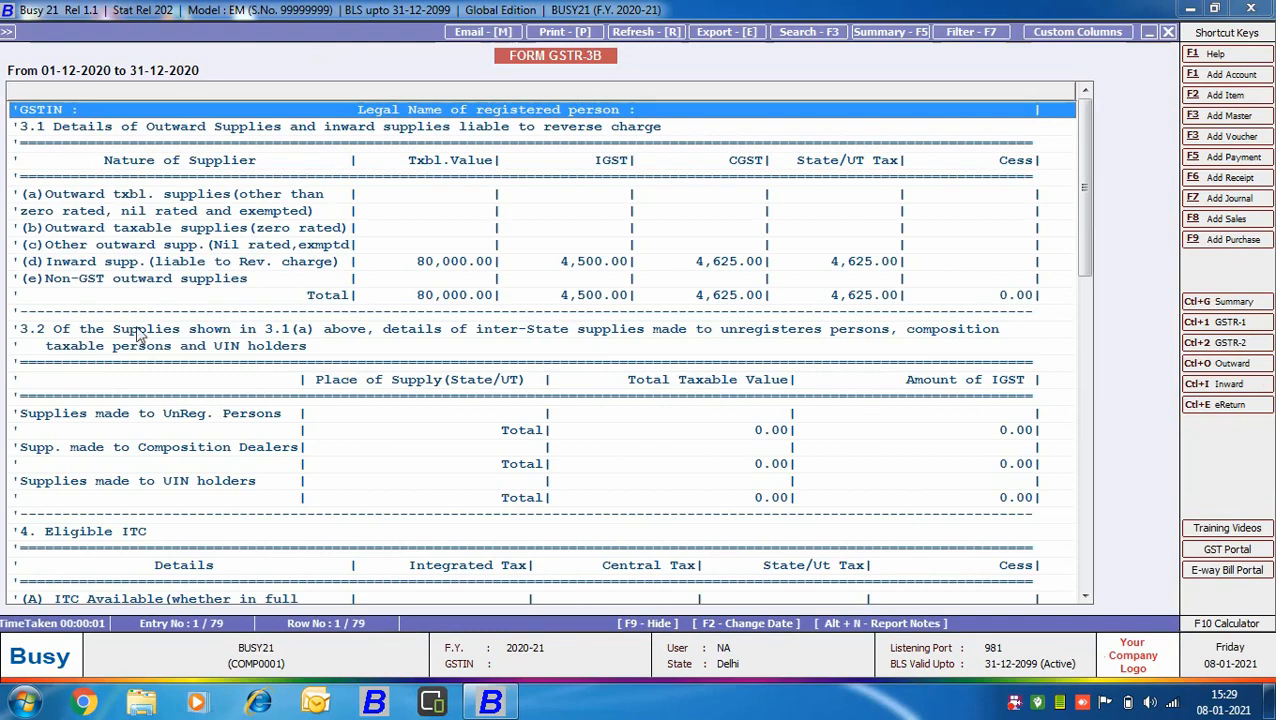
# - Examine the reverse charge rows of table 6.1 Payment of tax in GSTR-3B and close the report
pyautogui.moveTo(1088, 200); pyautogui.dragTo(1080, 463)
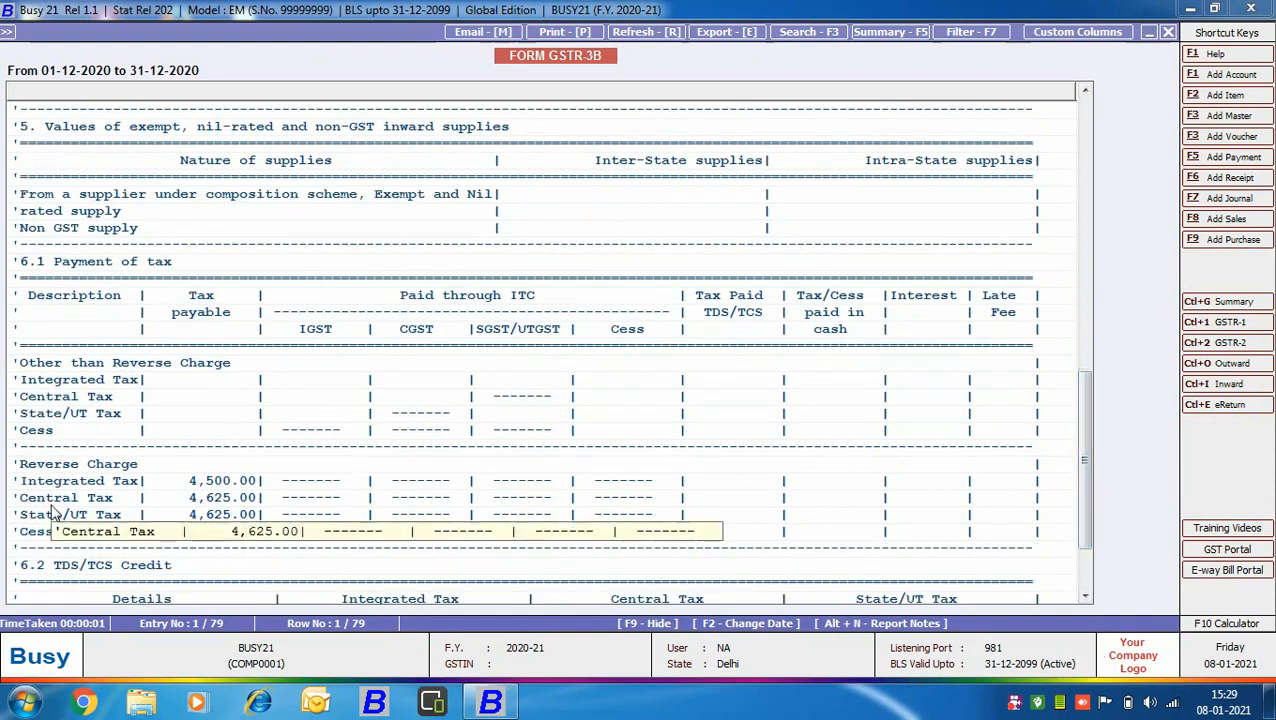
pyautogui.click(1168, 33)
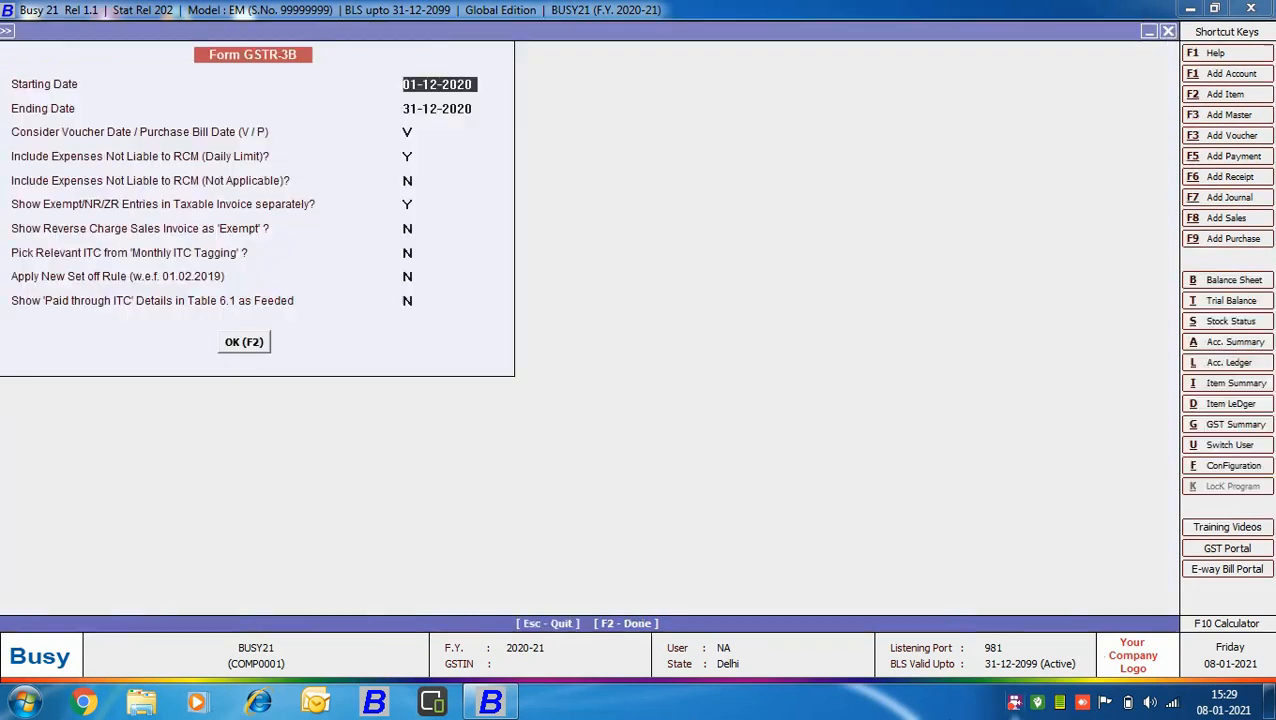
pyautogui.press('Escape')
pyautogui.press('Escape')
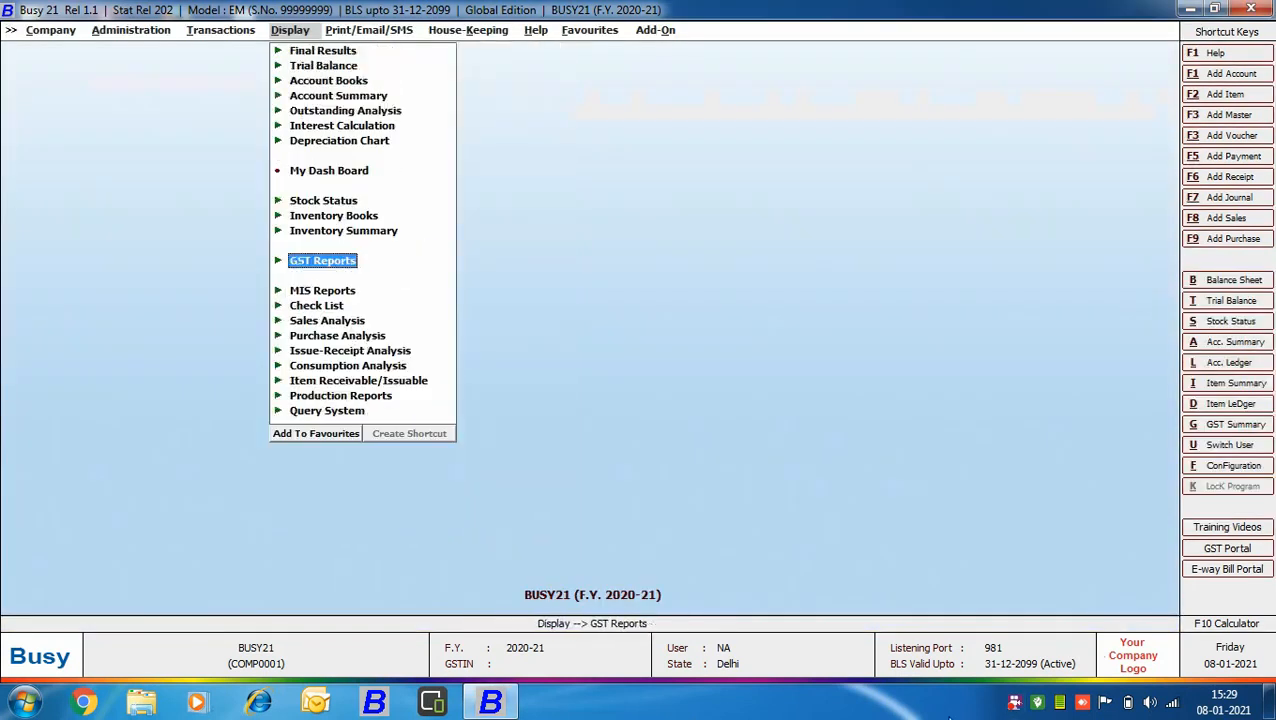
# - Start a new journal voucher dated 31-12-2020 with the GST nature GST Payment to Government
pyautogui.click(212, 33)
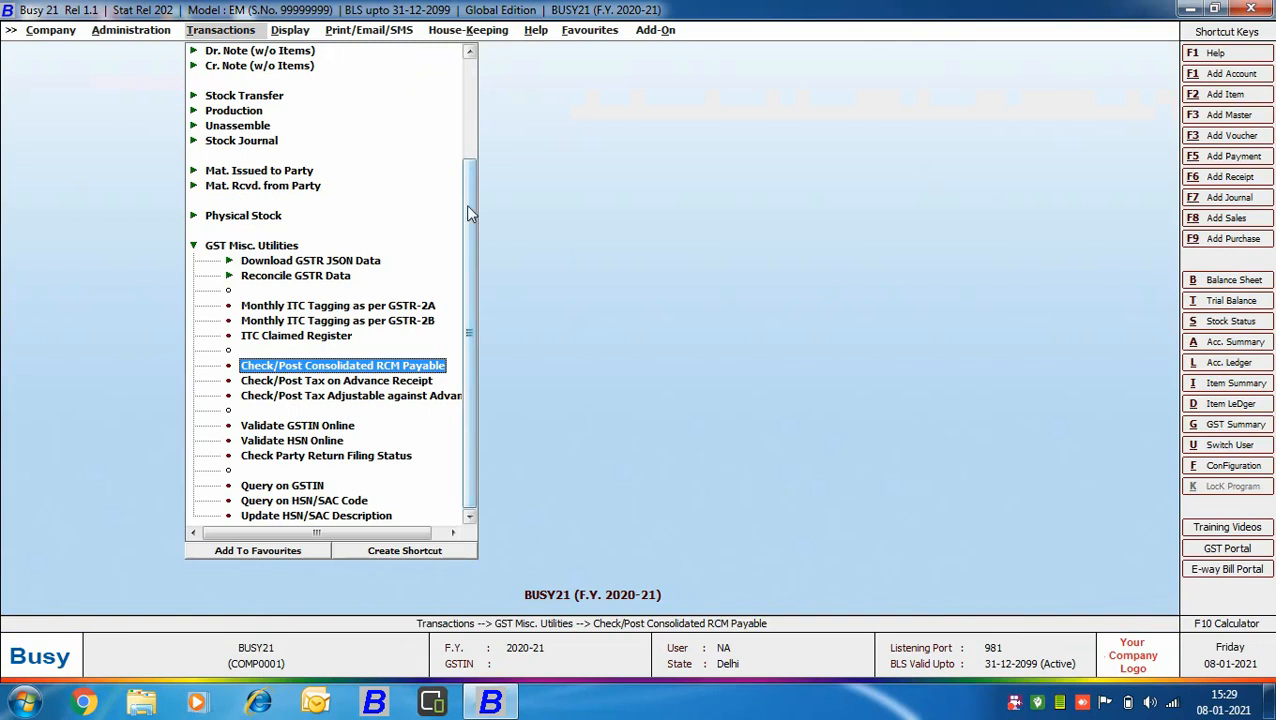
pyautogui.scroll(3, 243, 140)
pyautogui.click(226, 141)
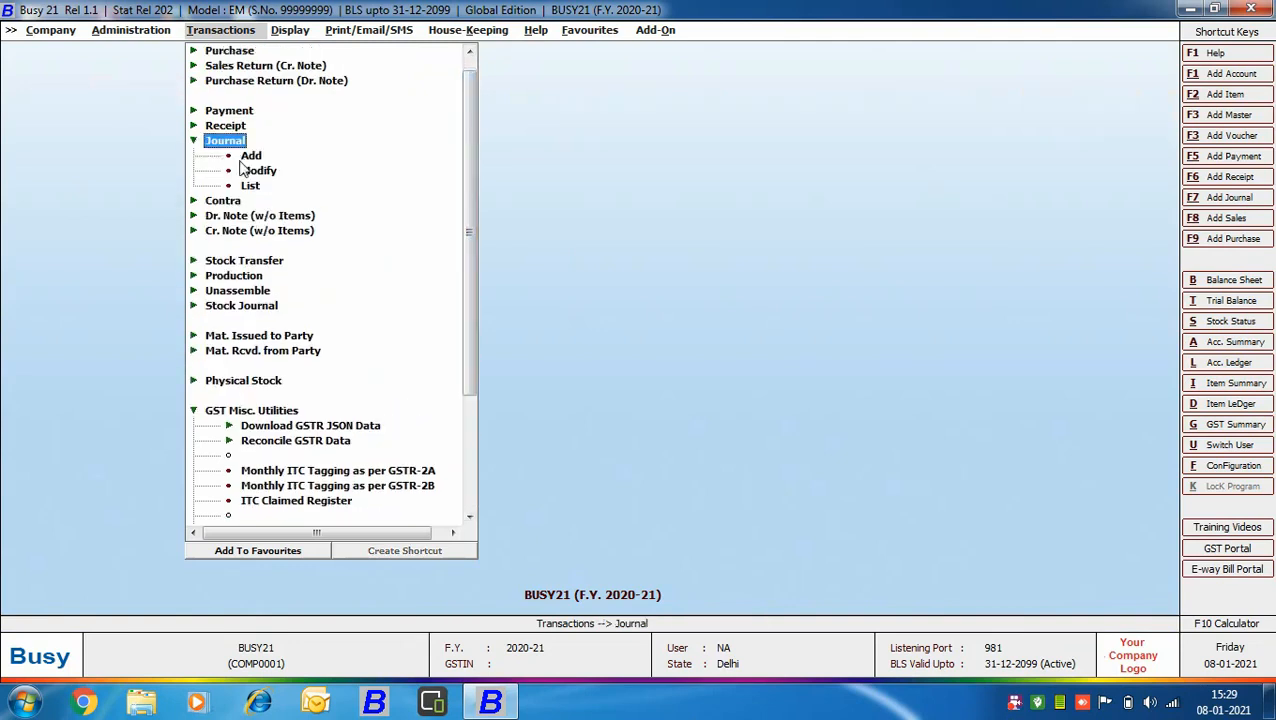
pyautogui.doubleClick(250, 156)
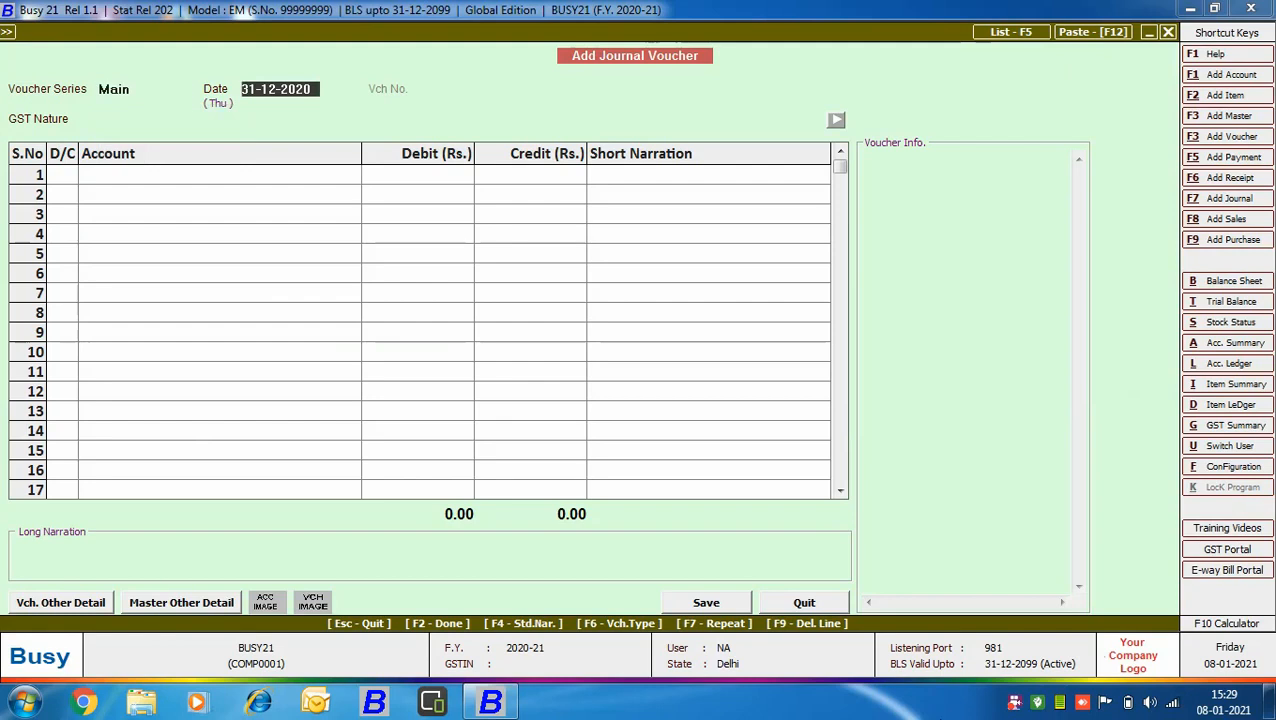
pyautogui.press('Return')
pyautogui.press('Down')
pyautogui.press('Down')
pyautogui.press('Down')
pyautogui.press('Down')
pyautogui.press('Down')
pyautogui.press('Down')
pyautogui.press('Down')
pyautogui.press('Down')
pyautogui.press('Down')
pyautogui.press('Down')
pyautogui.press('Down')
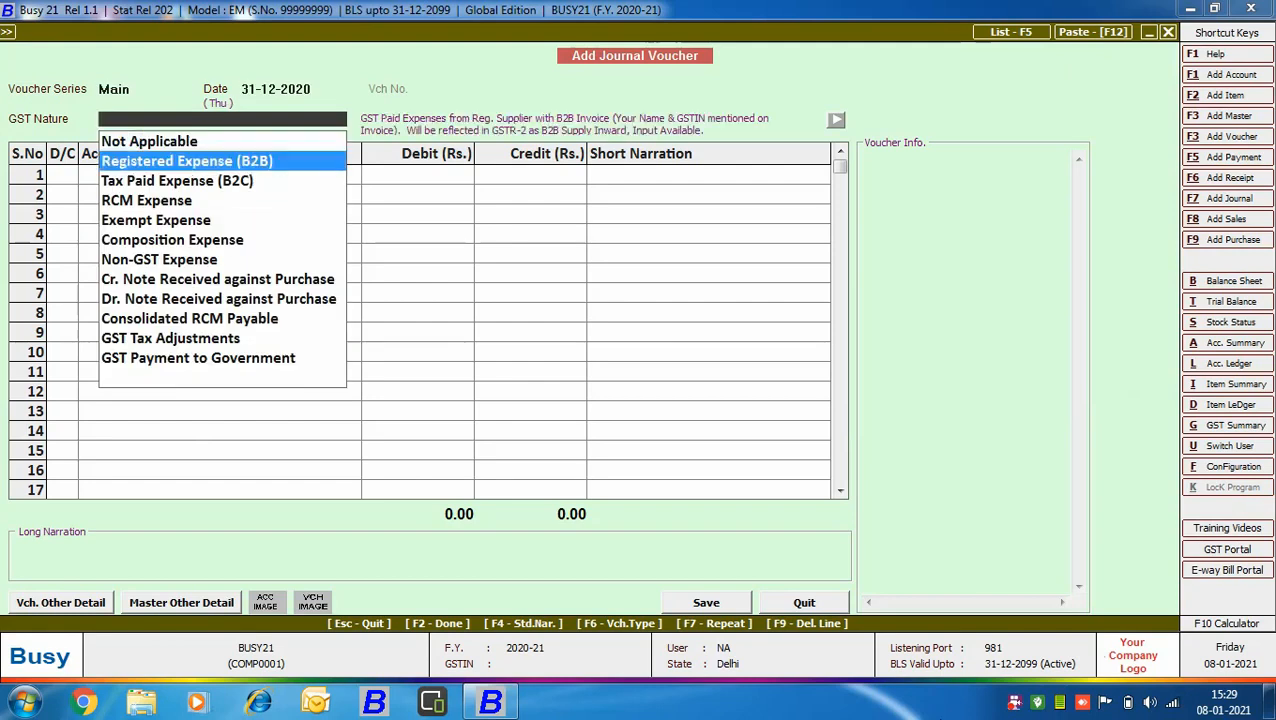
pyautogui.press('Return')
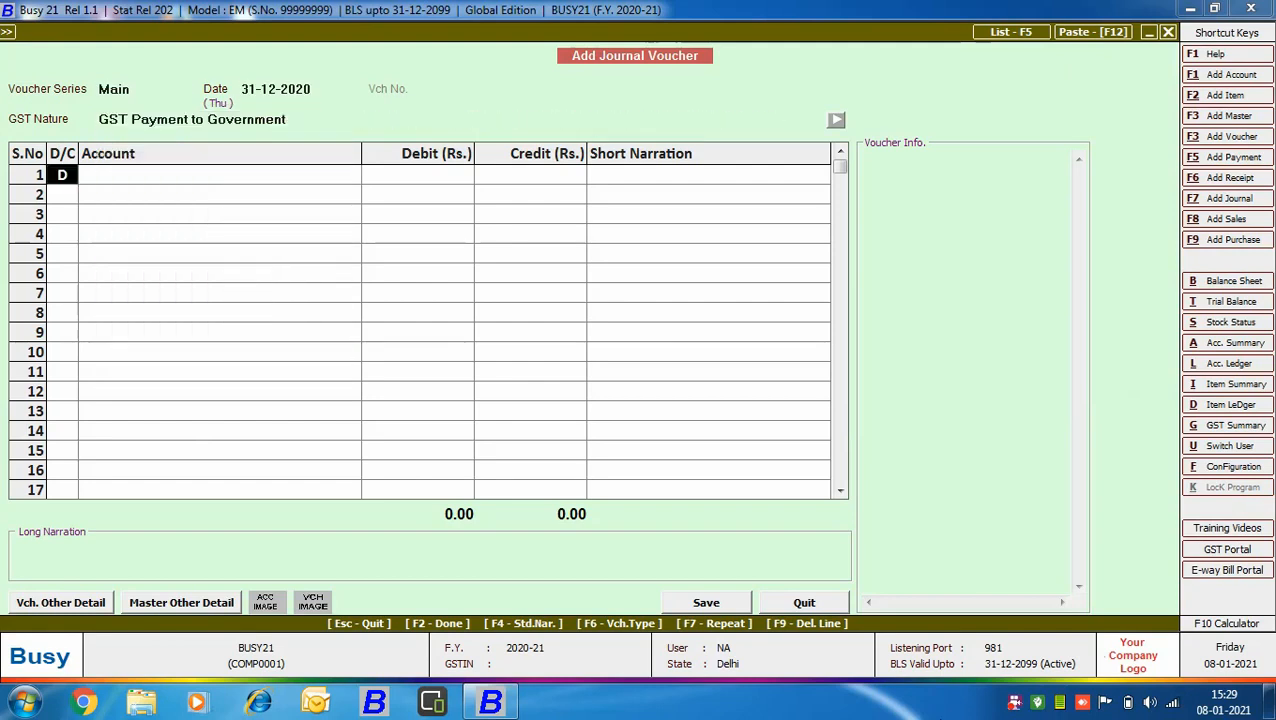
# - Debit the IGST Output (RCM) account with 4,500 in the first line of the journal voucher
pyautogui.press('Return')
pyautogui.write('igst')
pyautogui.press('Down')
pyautogui.press('Down')
pyautogui.press('Down')
pyautogui.press('Down')
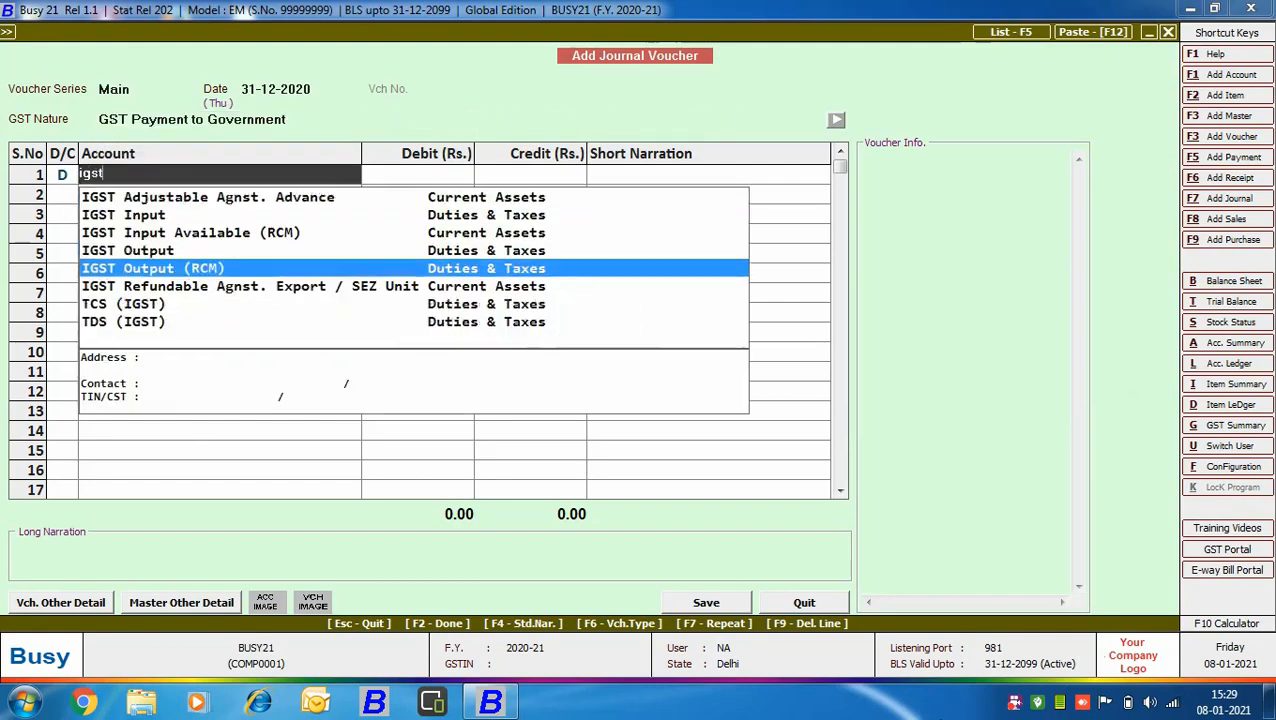
pyautogui.press('Return')
pyautogui.write('4,500')
pyautogui.press('Return')
pyautogui.press('Return')
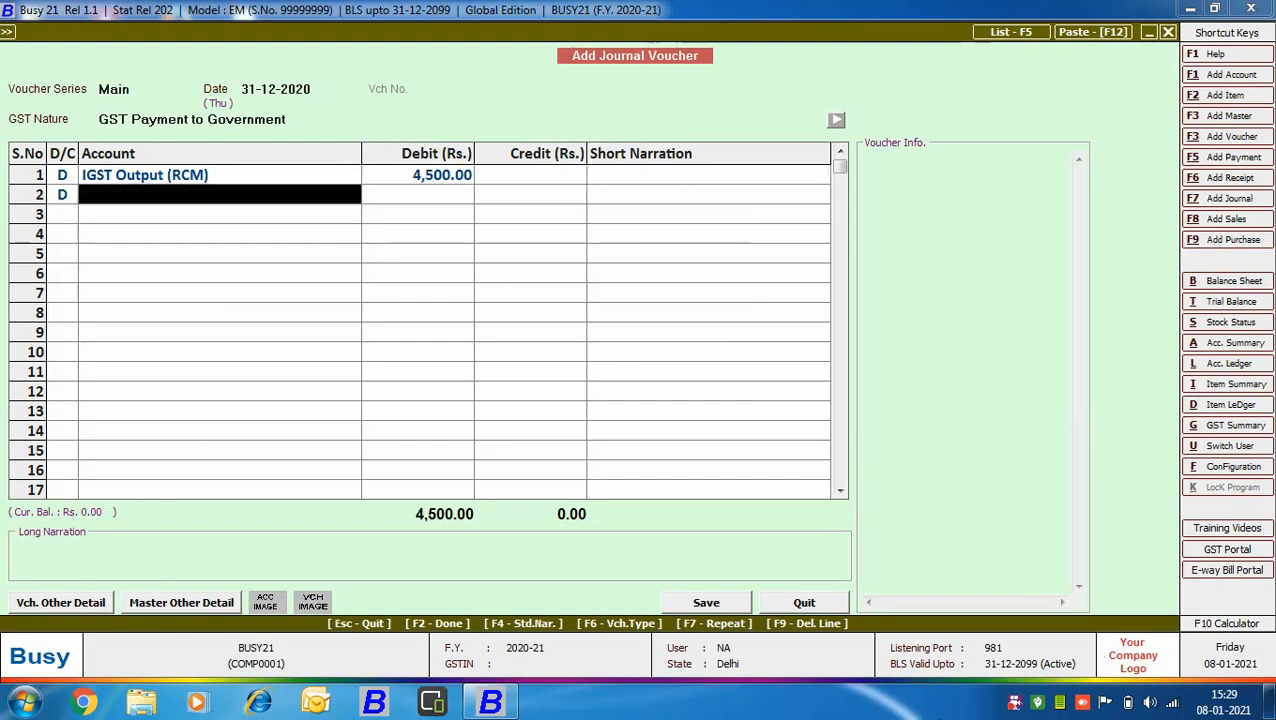
# - Debit the CGST Output (RCM) account with 4,625 in the second line of the journal voucher
pyautogui.write('cgs')
pyautogui.press('Down')
pyautogui.press('Down')
pyautogui.press('Down')
pyautogui.press('Down')
pyautogui.press('Return')
pyautogui.write('4625')
pyautogui.press('Return')
pyautogui.press('Return')
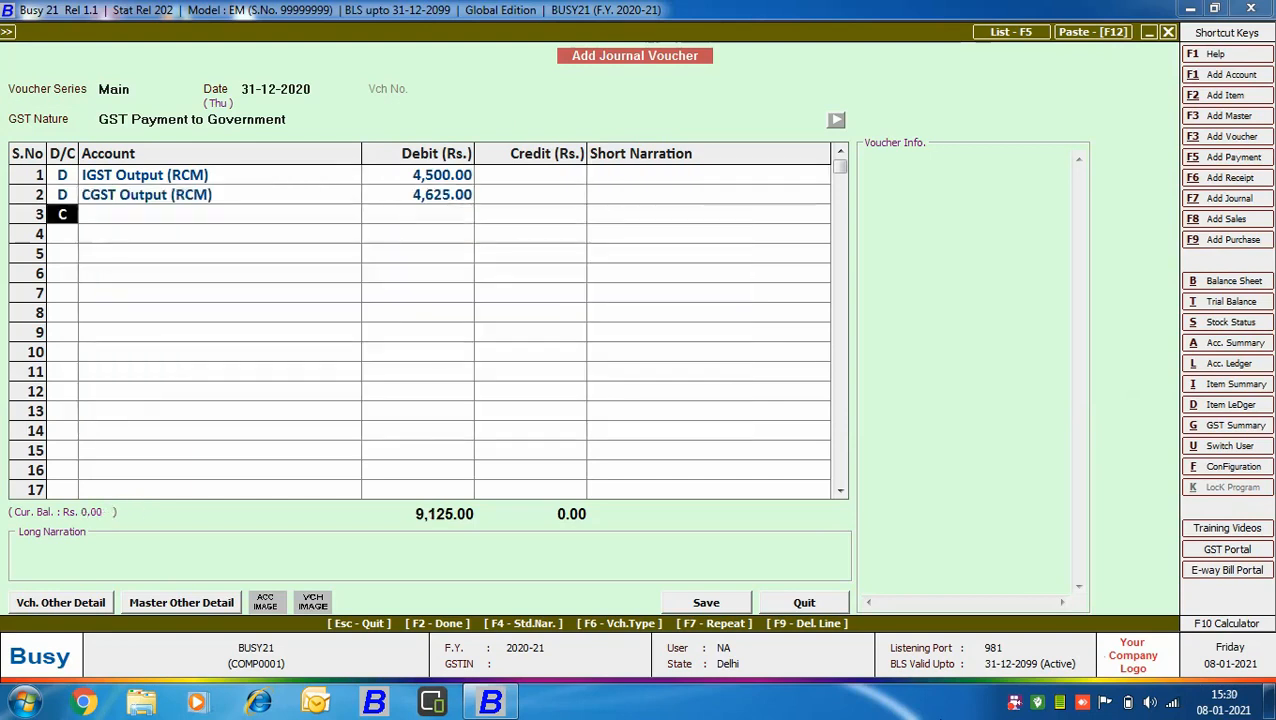
# - Debit the SGST Output (RCM) account with 4,625 in the third line of the journal voucher
pyautogui.write('d')
pyautogui.press('Return')
pyautogui.write('sgs')
pyautogui.press('Down')
pyautogui.press('Down')
pyautogui.press('Down')
pyautogui.press('Down')
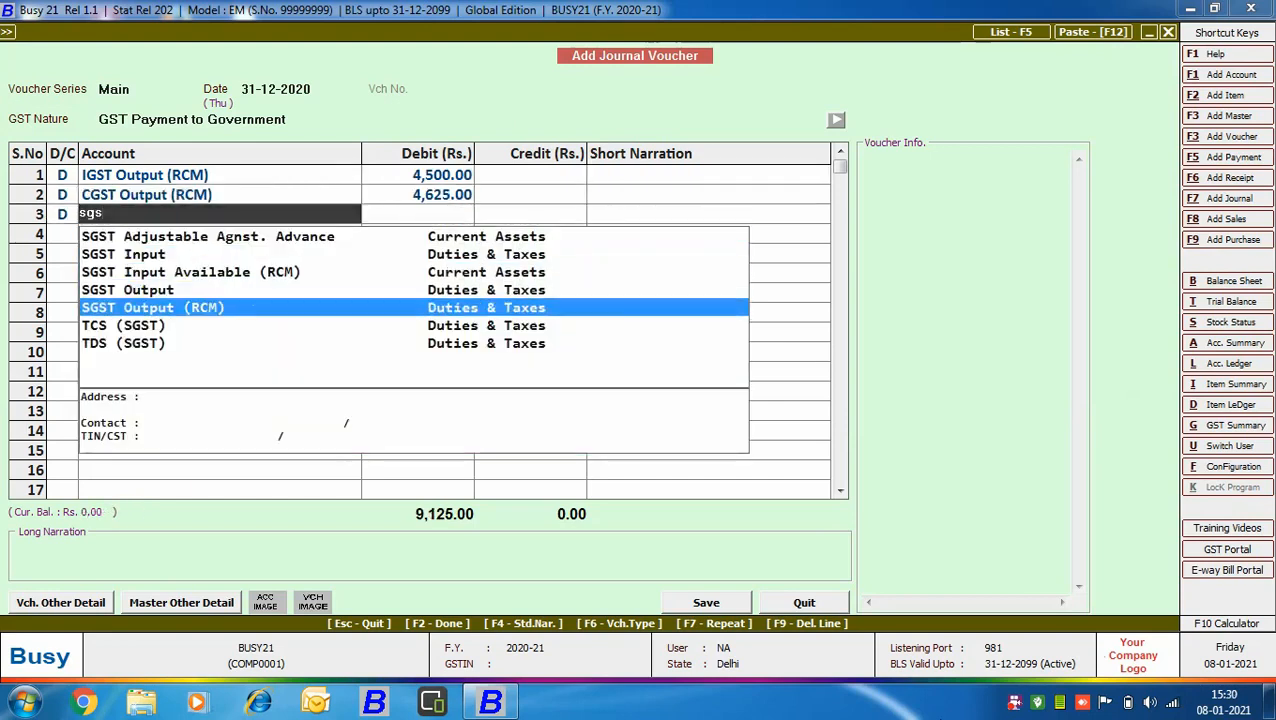
pyautogui.press('Return')
pyautogui.write('4,625')
pyautogui.press('Return')
pyautogui.press('Return')
# - Credit State Bank of India with 13,750 in the fourth line and finish the voucher's account entries
pyautogui.press('Return')
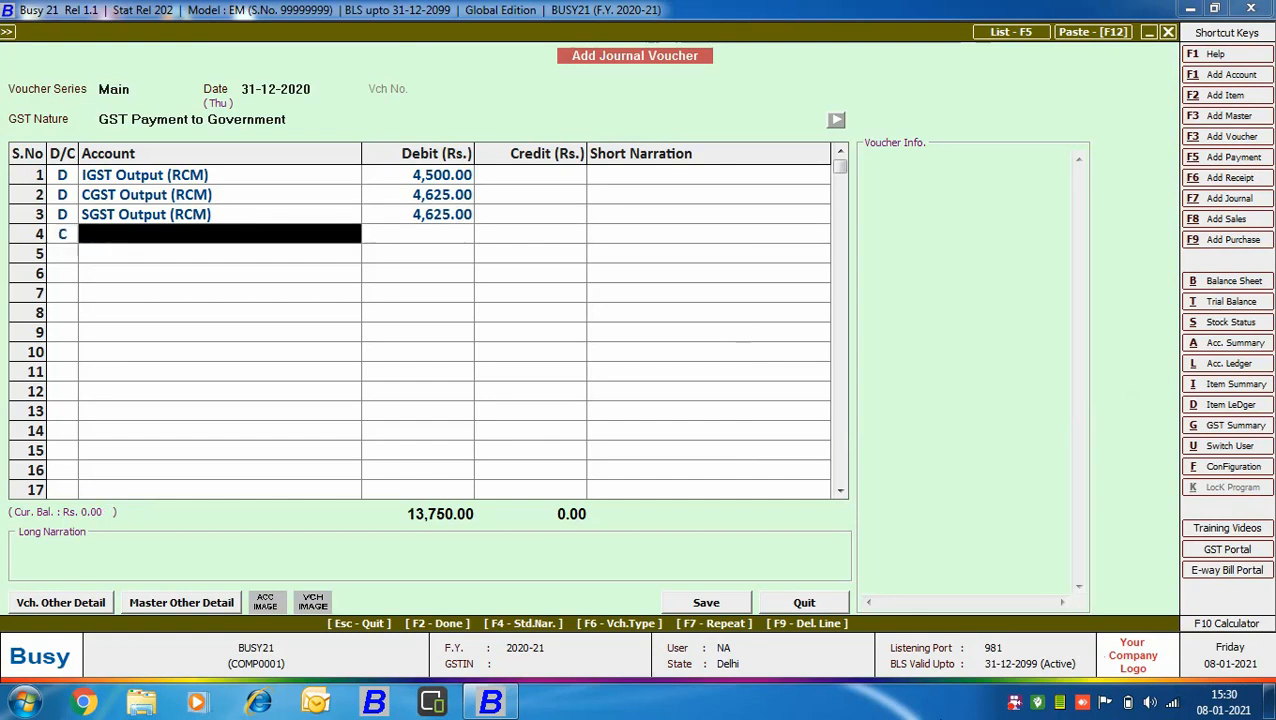
pyautogui.write('sta')
pyautogui.press('Down')
pyautogui.press('Return')
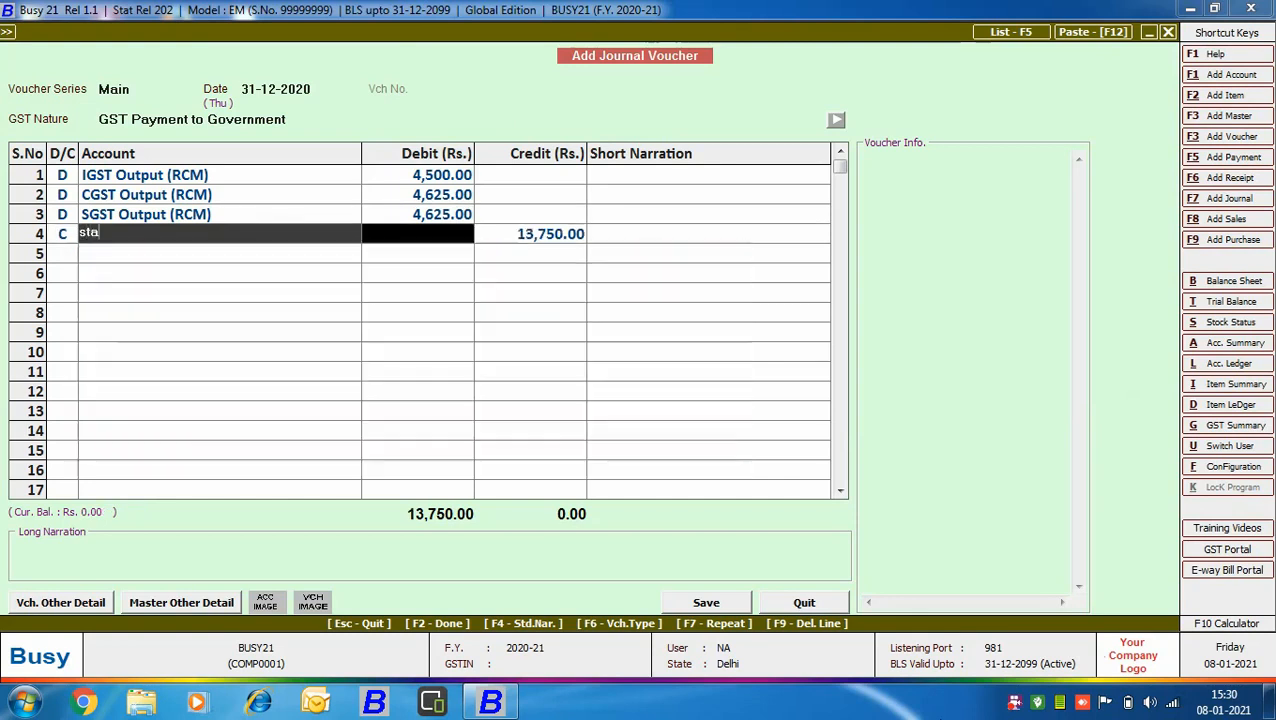
pyautogui.press('Return')
pyautogui.press('Return')
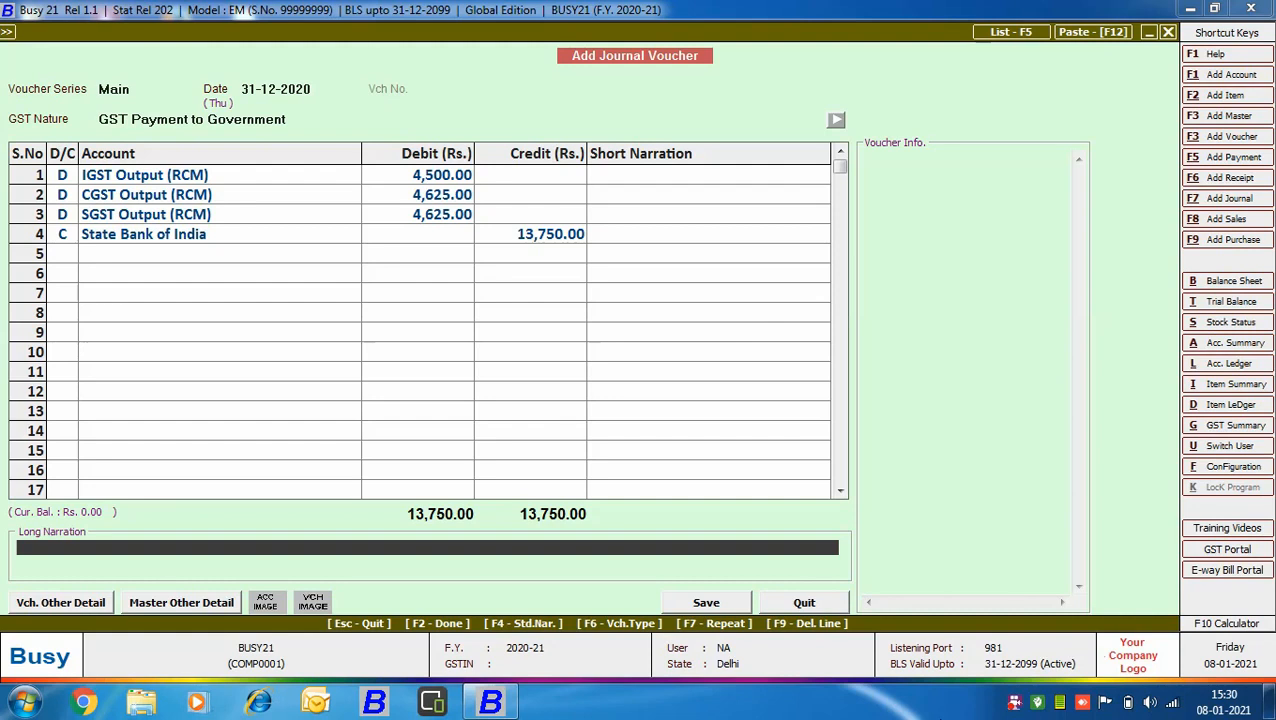
# - Set the GST payment type to RCM Payment in the voucher's GST payment details and save the voucher
pyautogui.press('Return')
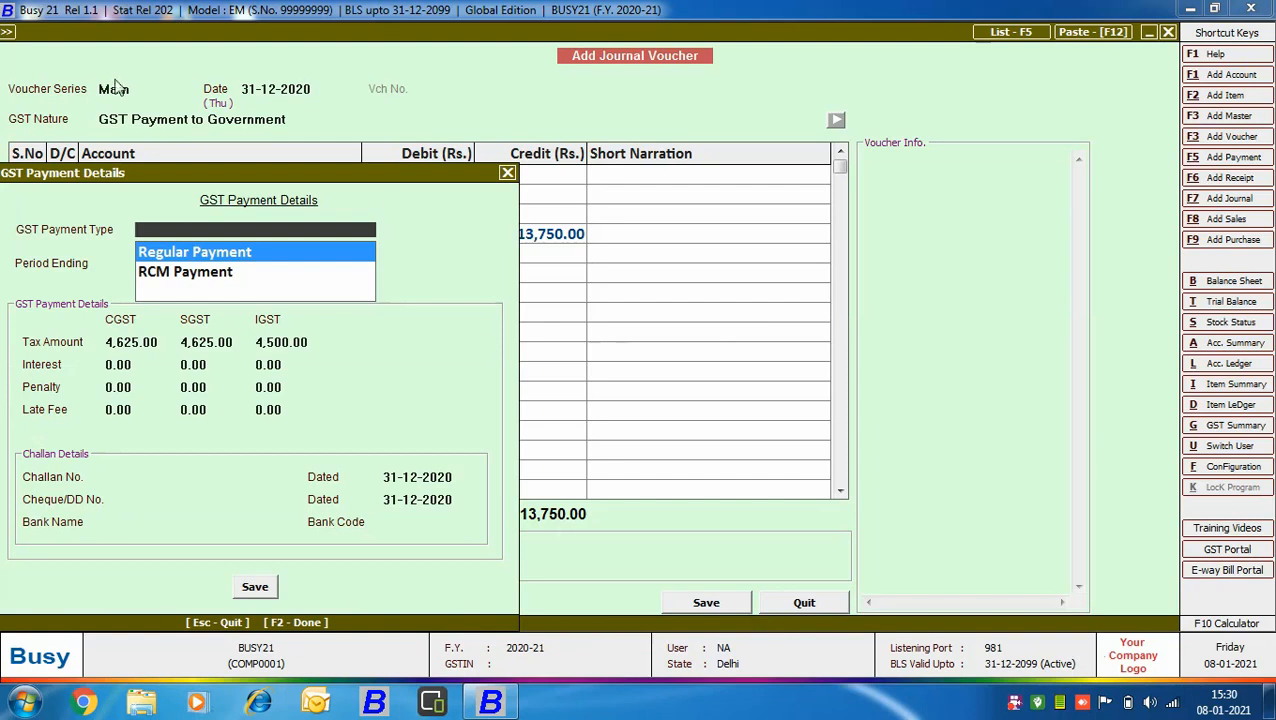
pyautogui.click(255, 279)
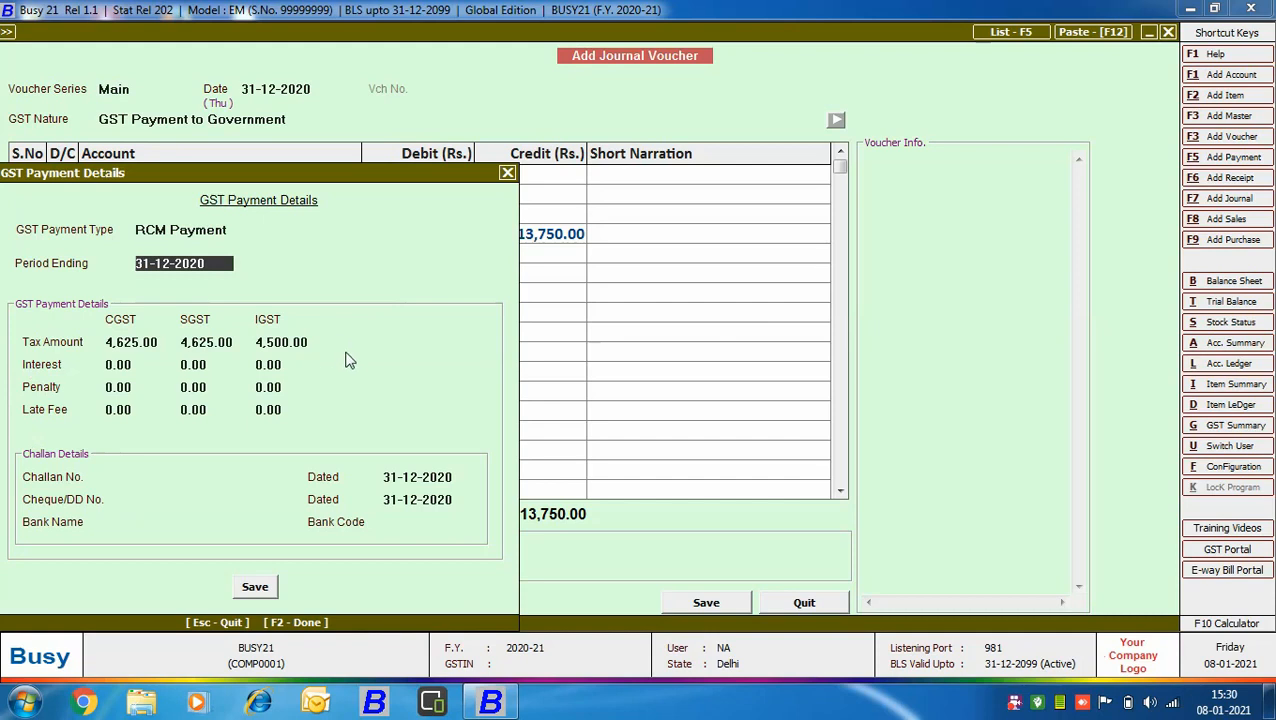
pyautogui.click(254, 586)
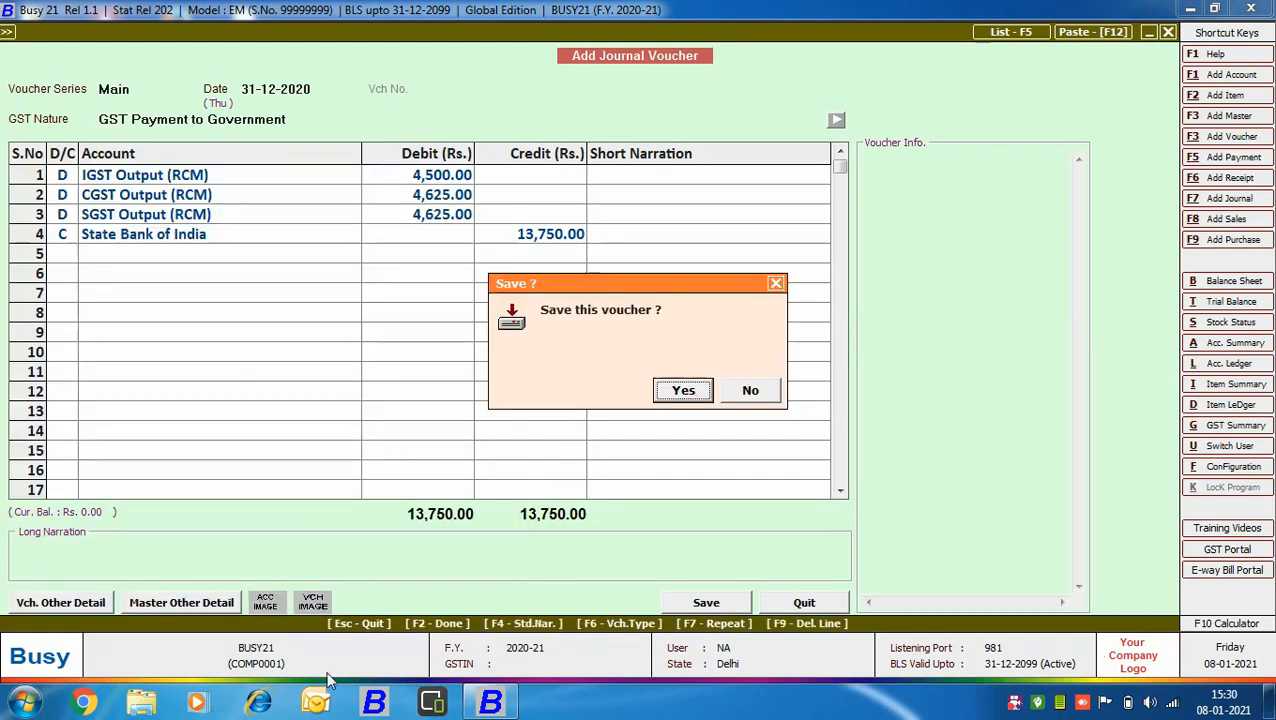
pyautogui.press('Return')
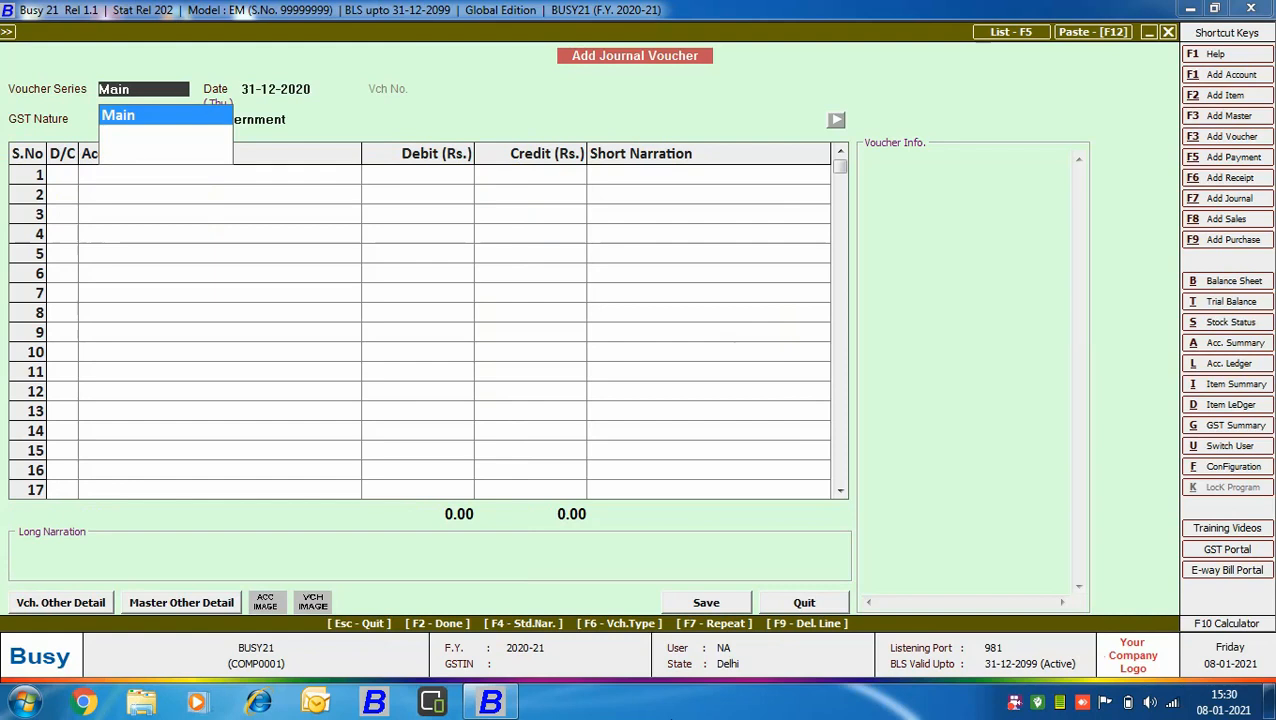
# - Begin a new journal voucher in the Main series dated 31-12-2020 with GST nature GST Tax Adjustments
pyautogui.press('Return')
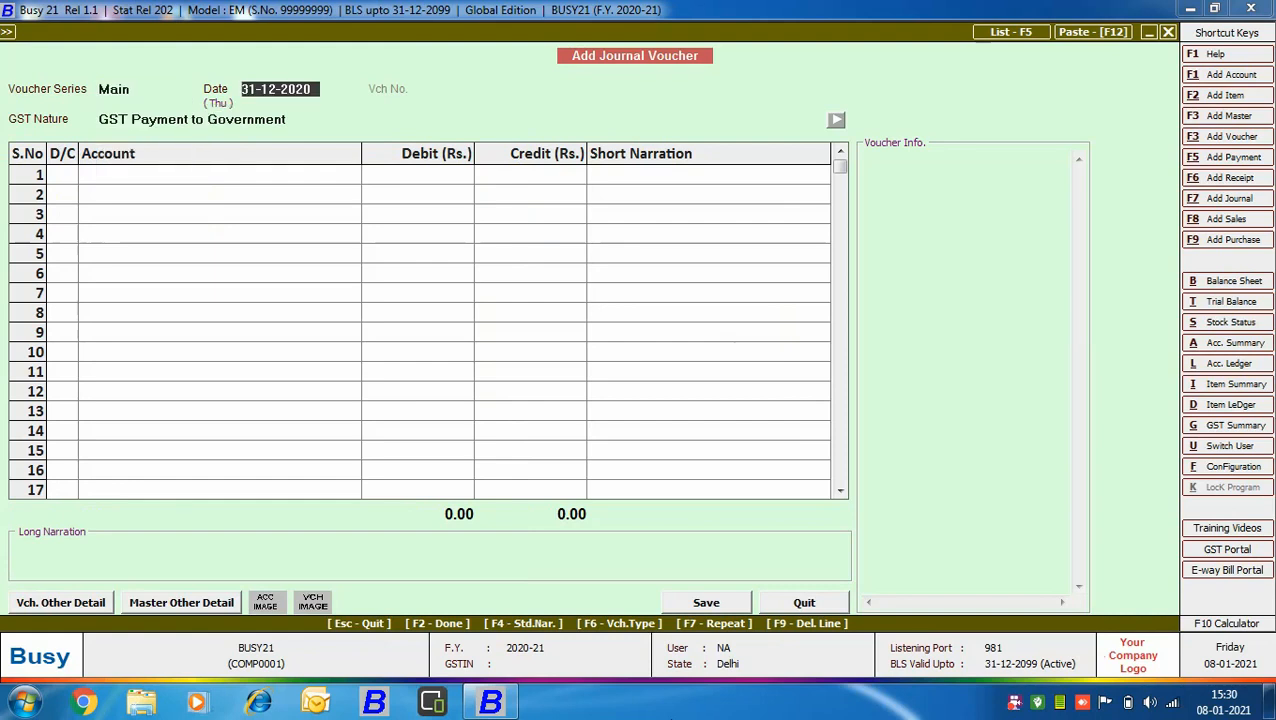
pyautogui.press('Return')
pyautogui.press('Up')
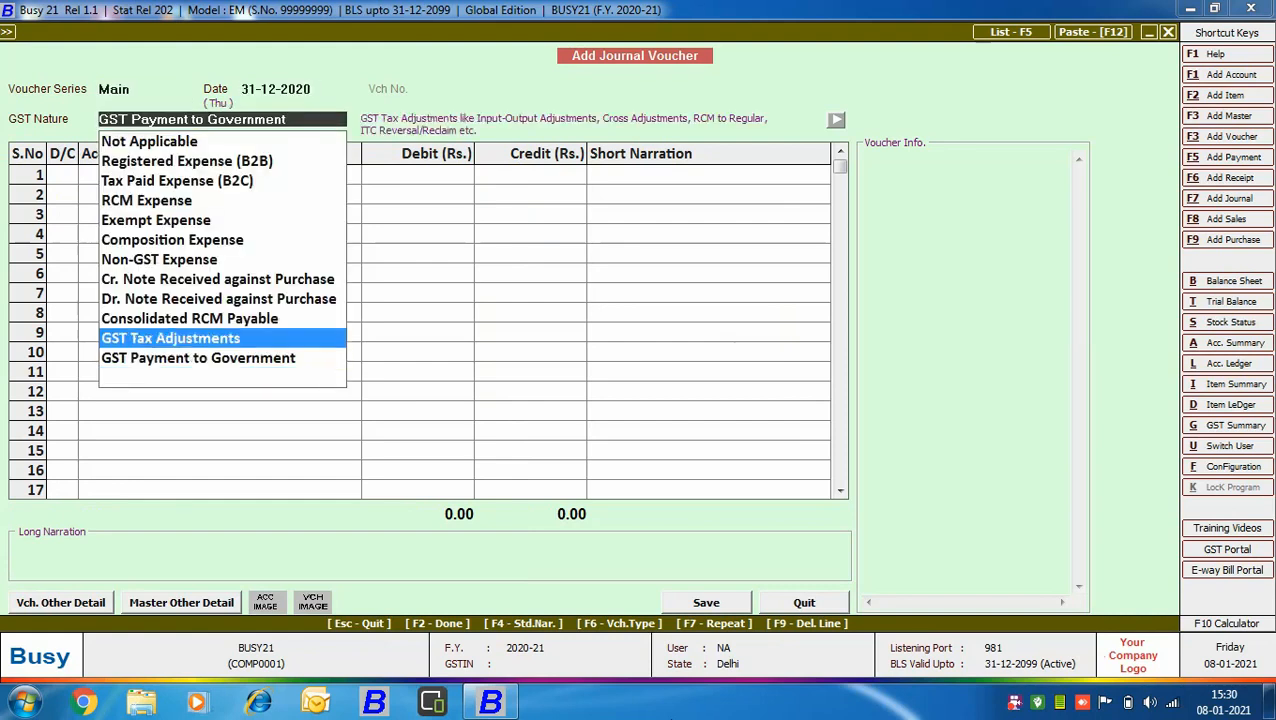
pyautogui.press('Return')
pyautogui.press('Return')
# - Debit the IGST Input account with 4,500 in the first line of the tax adjustment voucher
pyautogui.write('igst')
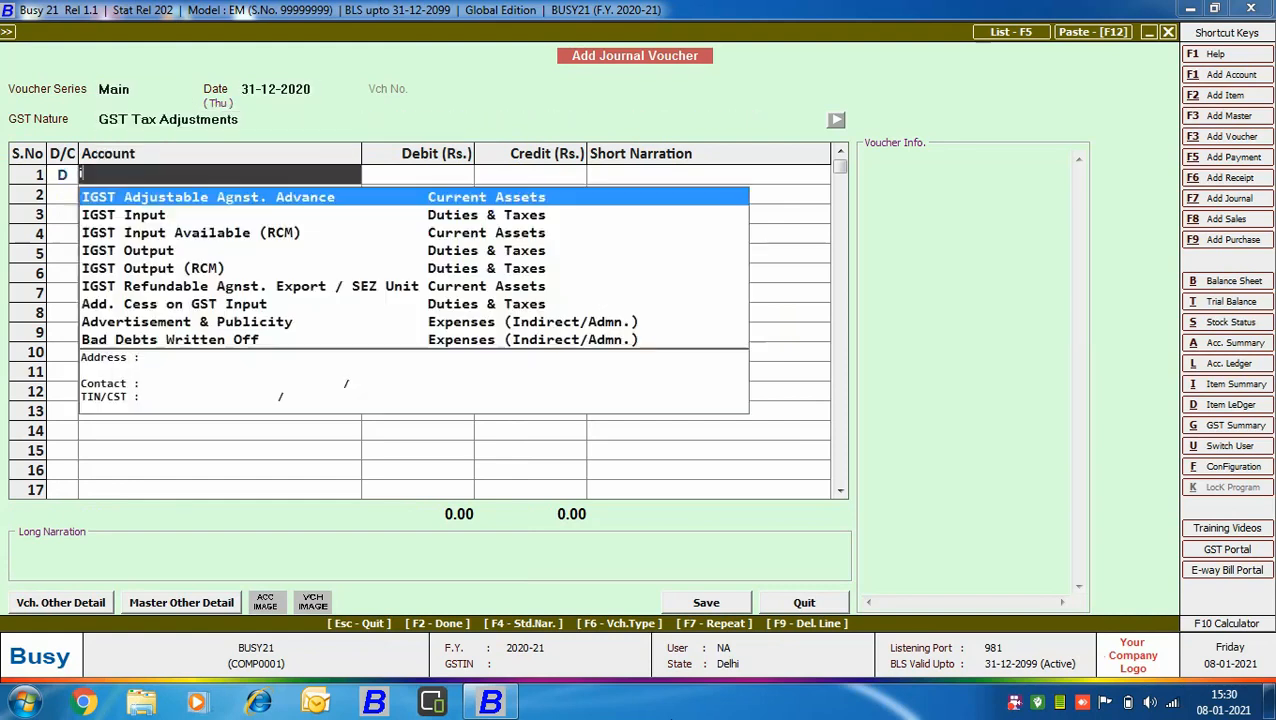
pyautogui.press('Down')
pyautogui.press('Return')
pyautogui.write('4500')
pyautogui.press('Return')
pyautogui.press('Return')
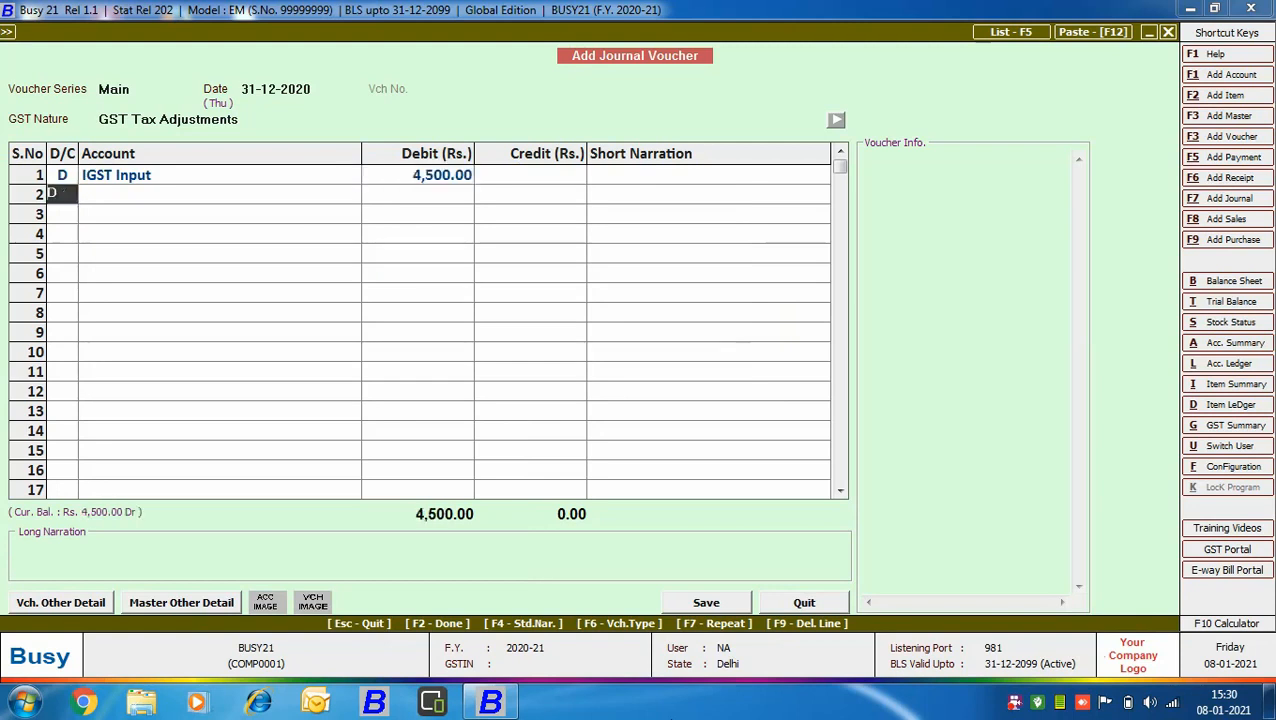
# - Debit the CGST Input account with 4,625 in the second line of the tax adjustment voucher
pyautogui.write('cgs')
pyautogui.press('Return')
pyautogui.write('4625')
pyautogui.press('Return')
pyautogui.press('Return')
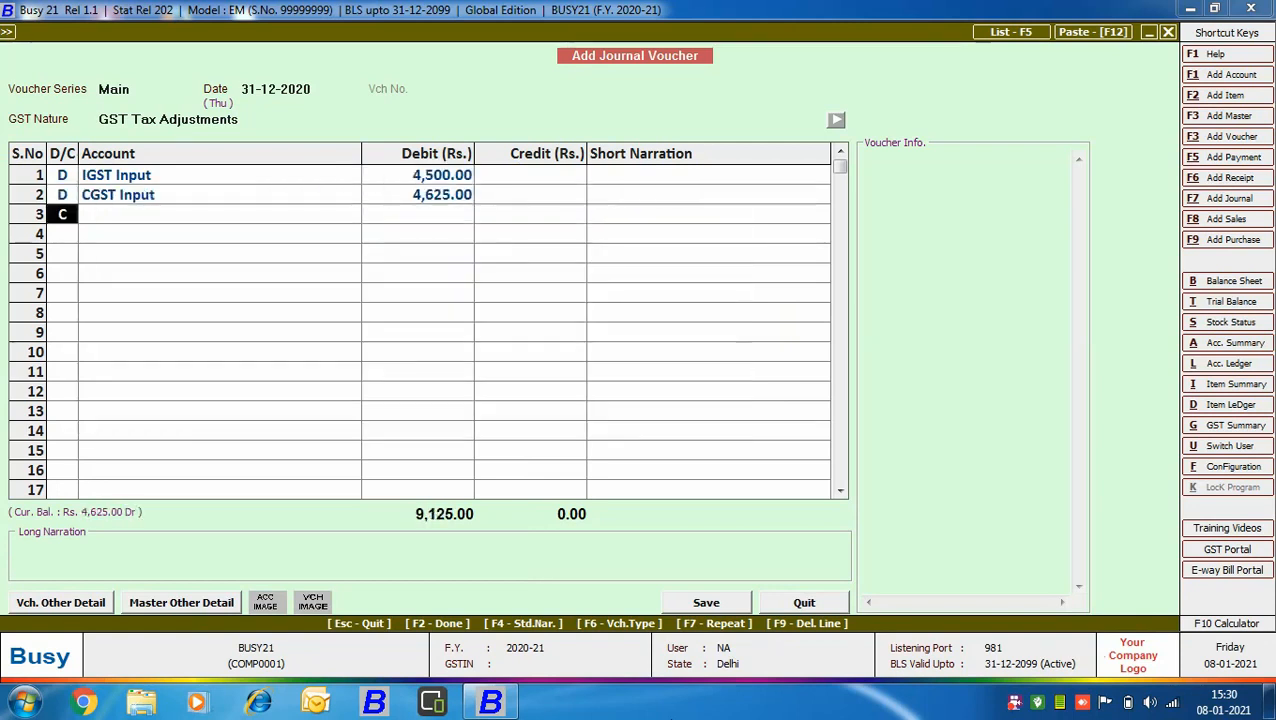
# - Debit the SGST Input account with 4,625 in the third line of the tax adjustment voucher
pyautogui.press('d')
pyautogui.press('Return')
pyautogui.write('sgs')
pyautogui.press('Down')
pyautogui.press('Return')
pyautogui.write('4625')
pyautogui.press('Return')
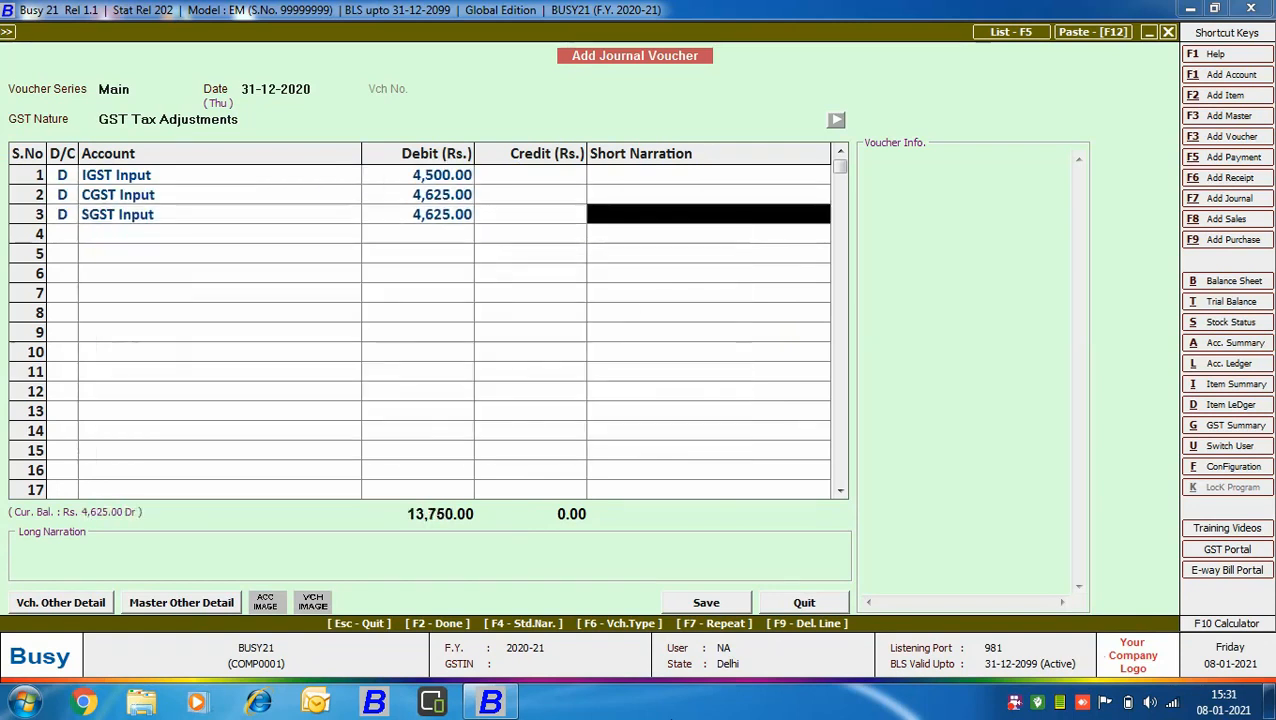
pyautogui.press('Return')
# - Credit the IGST Input Available (RCM) account with 4,500 in the fourth line of the voucher
pyautogui.write('igs')
pyautogui.press('Down')
pyautogui.press('Down')
pyautogui.press('Return')
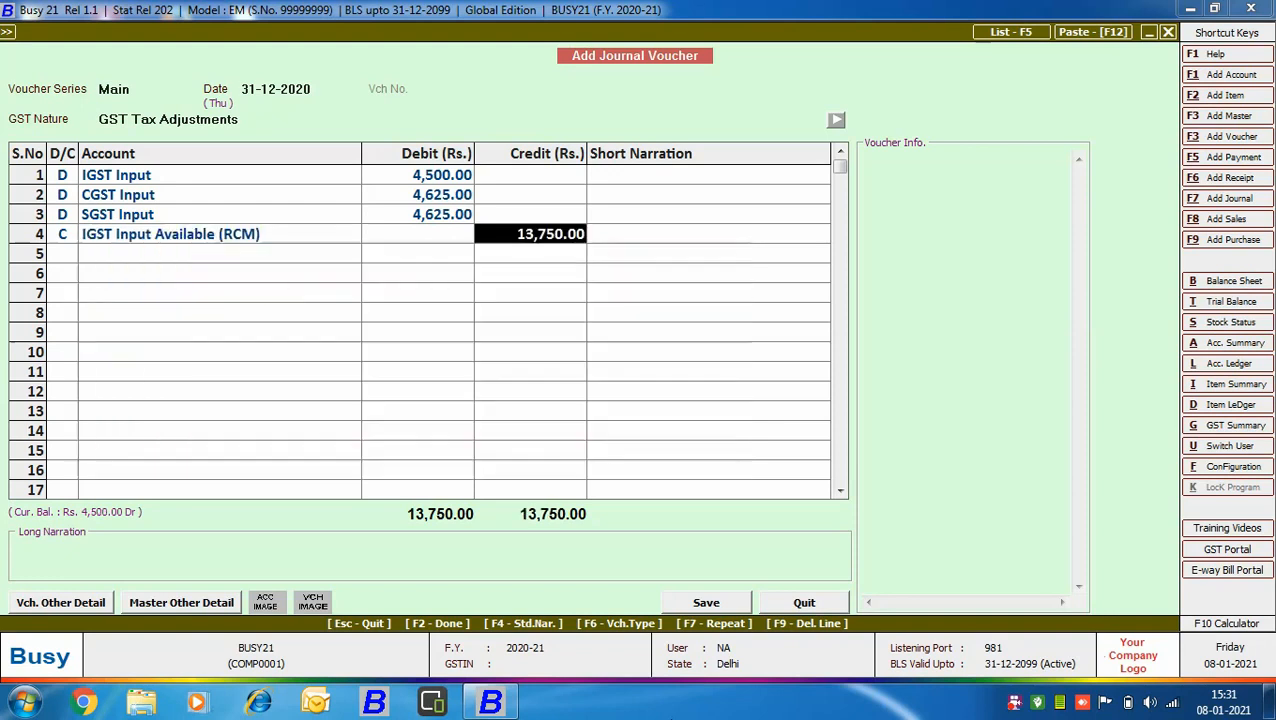
pyautogui.write('4500')
pyautogui.press('Return')
pyautogui.press('Return')
# - Credit the CGST Input Available (RCM) account with 4,625 in the fifth line of the voucher
pyautogui.press('Return')
pyautogui.write('cgs')
pyautogui.press('Down')
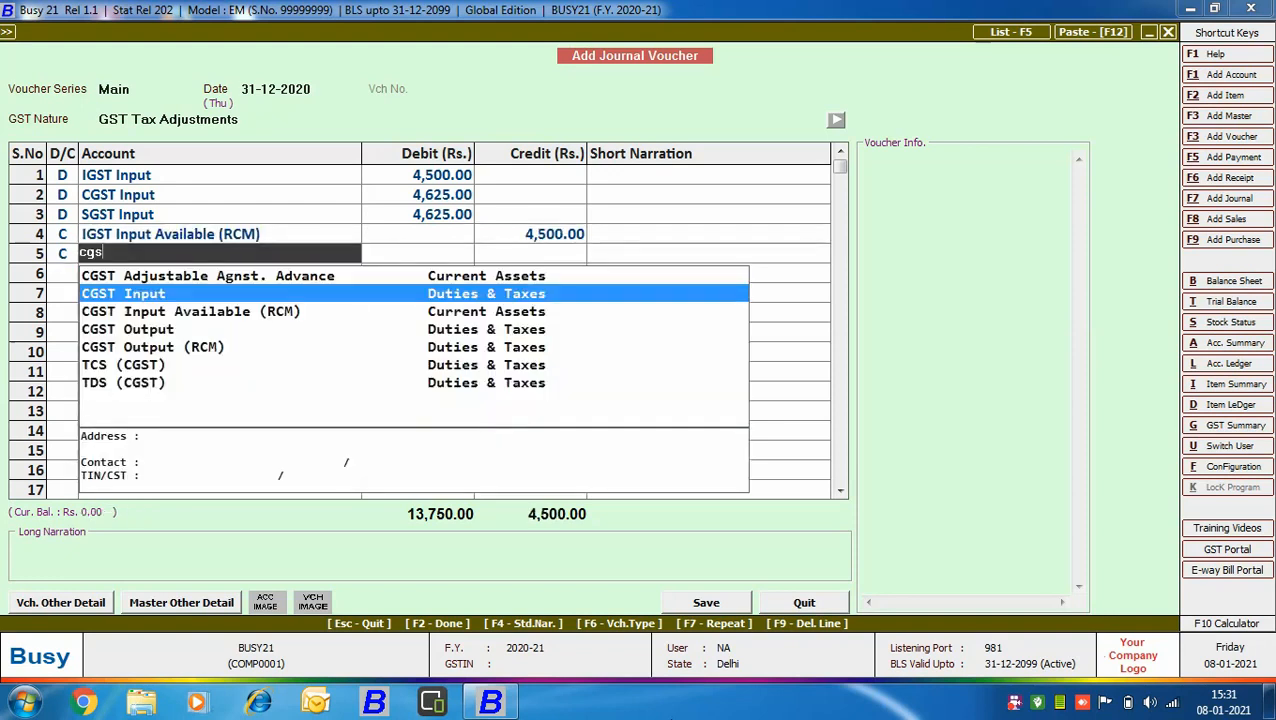
pyautogui.press('Down')
pyautogui.press('Return')
pyautogui.write('4625')
pyautogui.press('Return')
pyautogui.press('Return')
# - Credit the SGST Input Available (RCM) account with 4,625 in the sixth line of the voucher
pyautogui.press('Return')
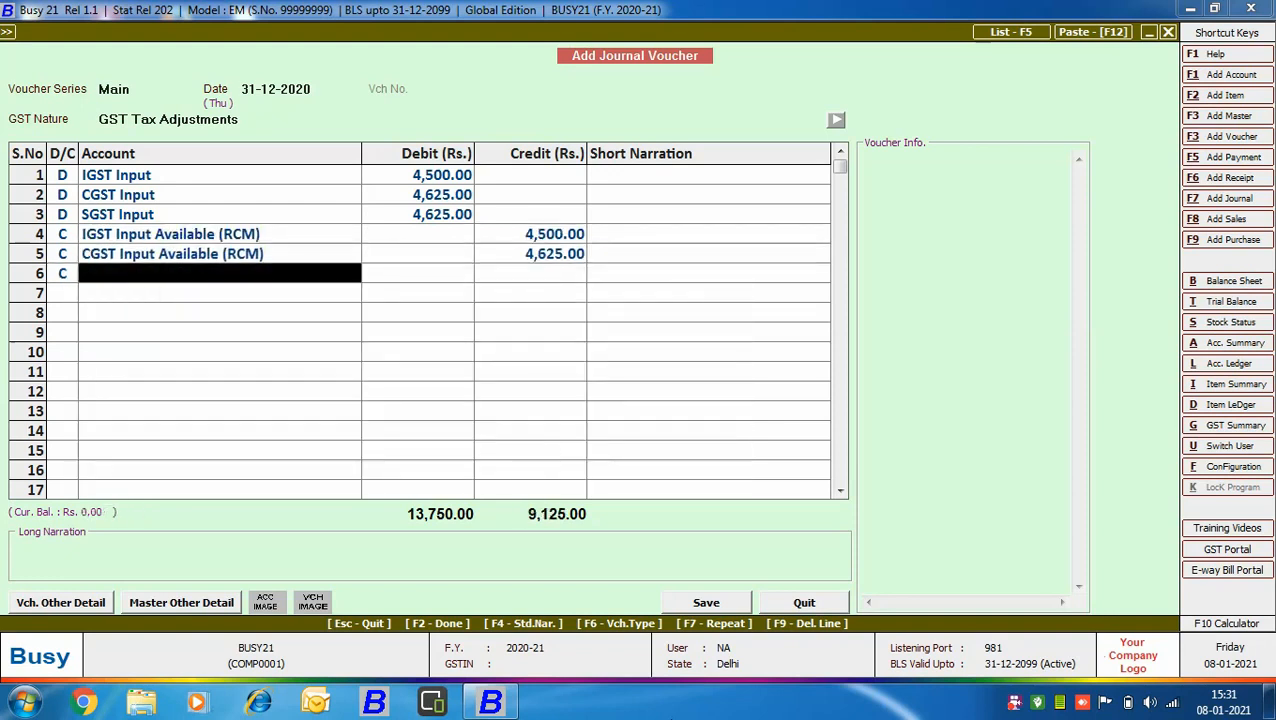
pyautogui.write('sgs')
pyautogui.press('Down')
pyautogui.press('Down')
pyautogui.press('Return')
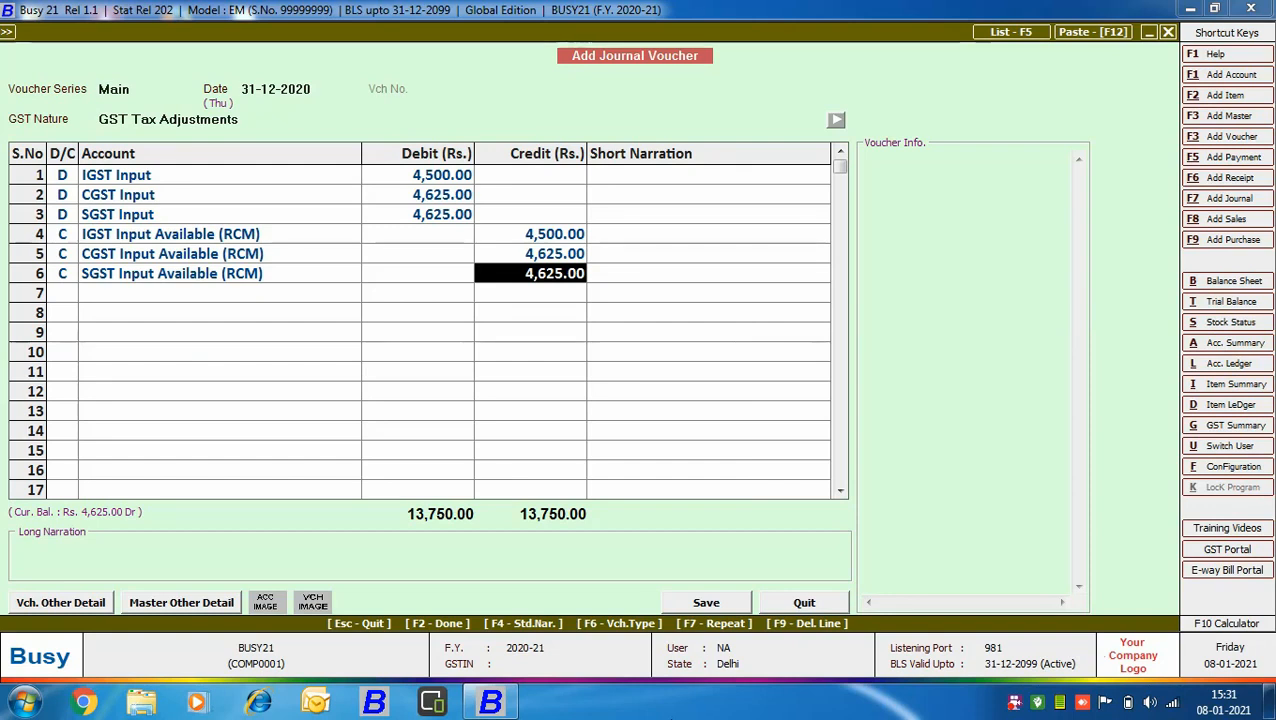
# - Set the GST adjustment type to RCM to Regular Adjustment, save the voucher and leave journal entry
pyautogui.press('F2')
pyautogui.press('Return')
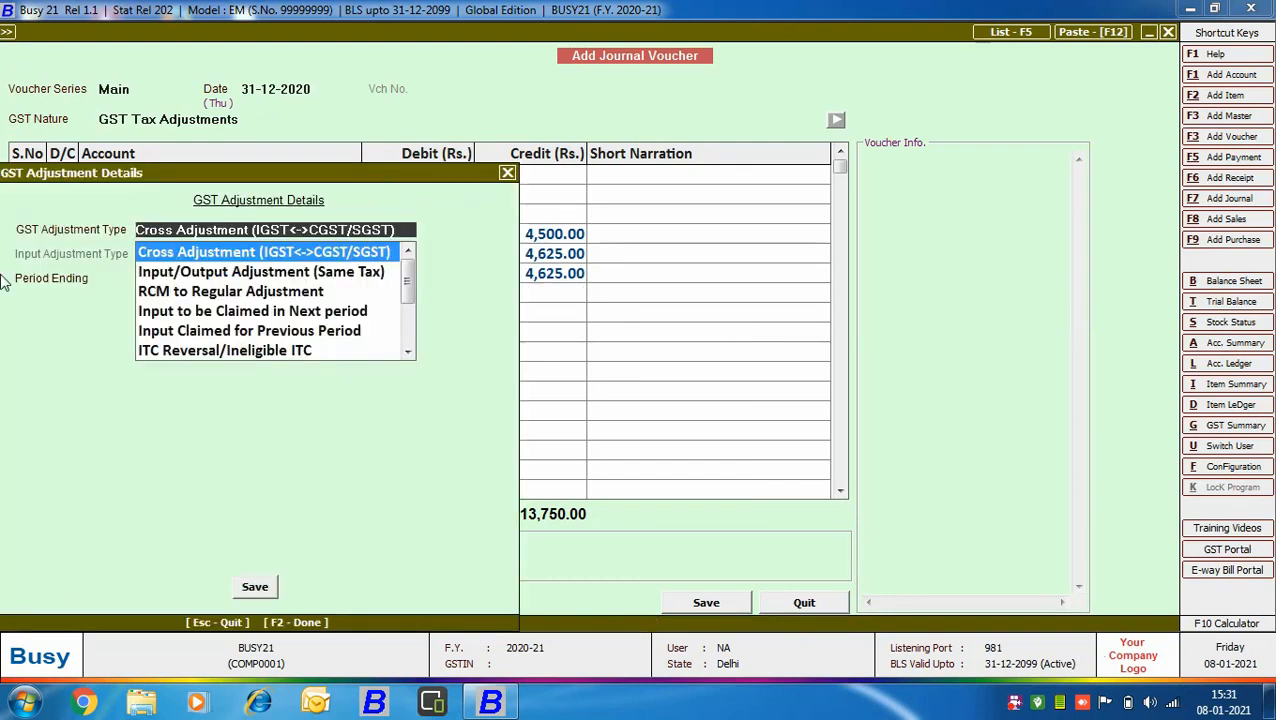
pyautogui.press('Down')
pyautogui.press('Down')
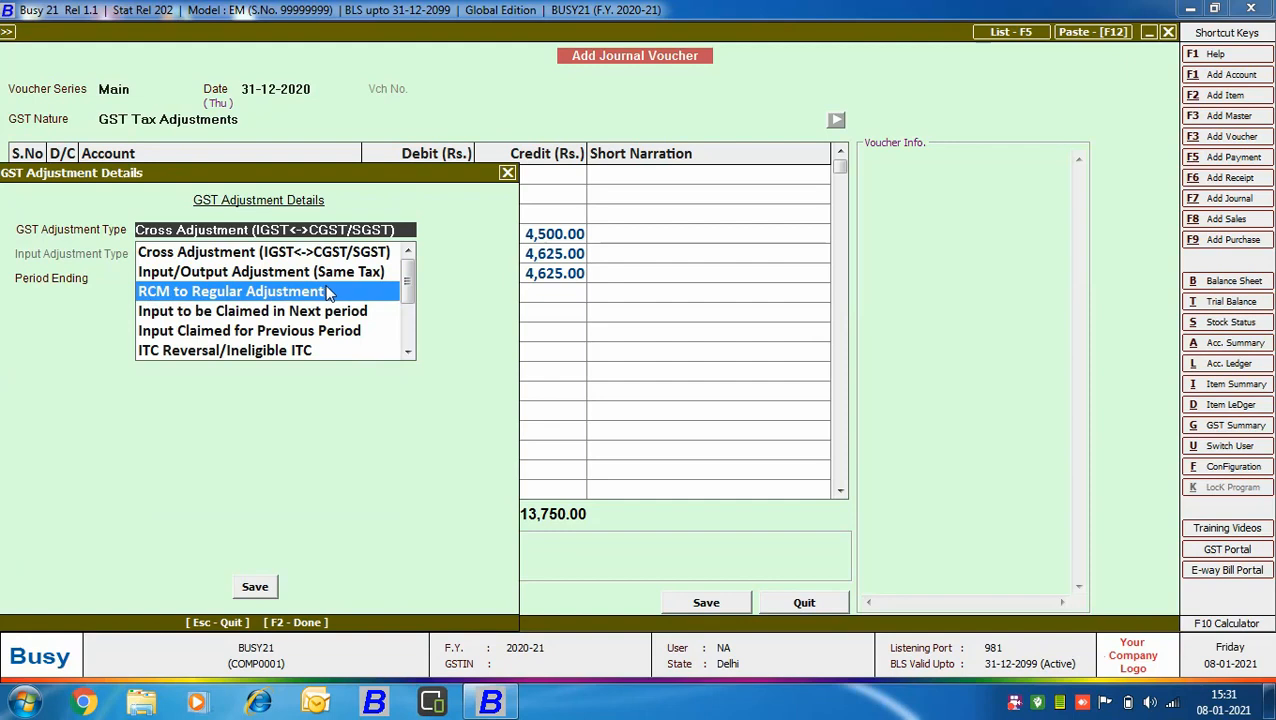
pyautogui.press('Return')
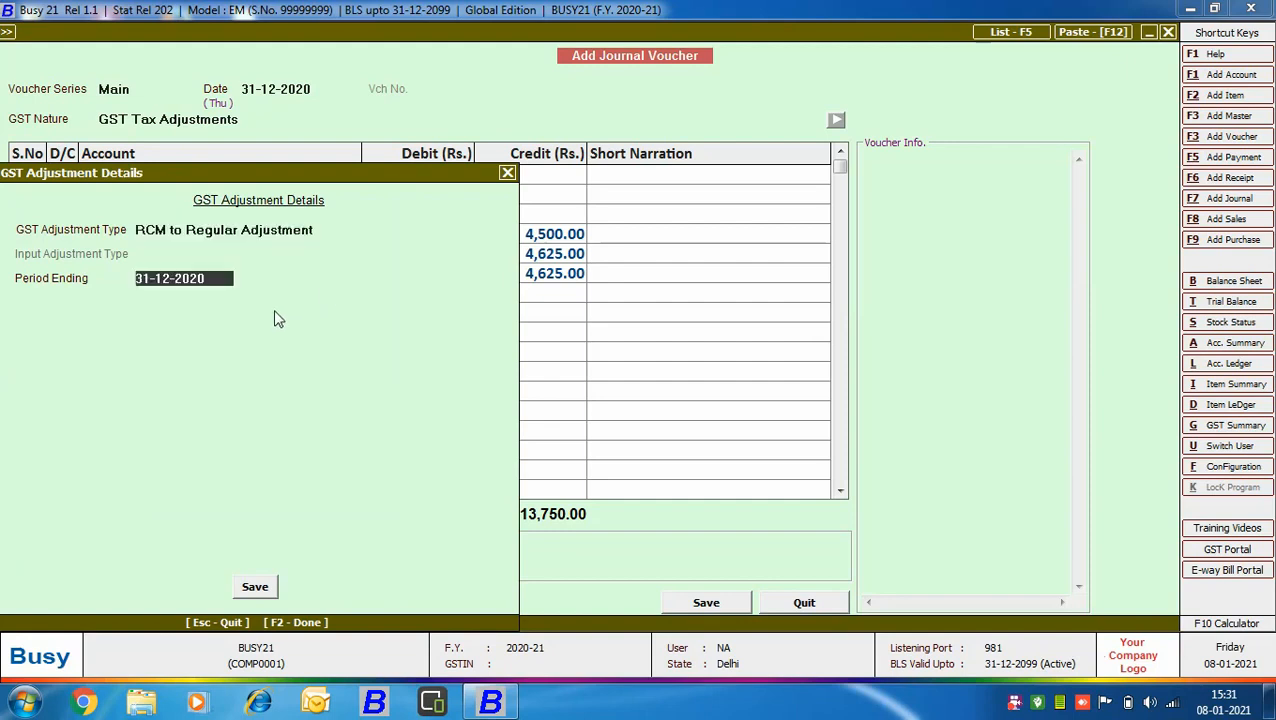
pyautogui.click(268, 590)
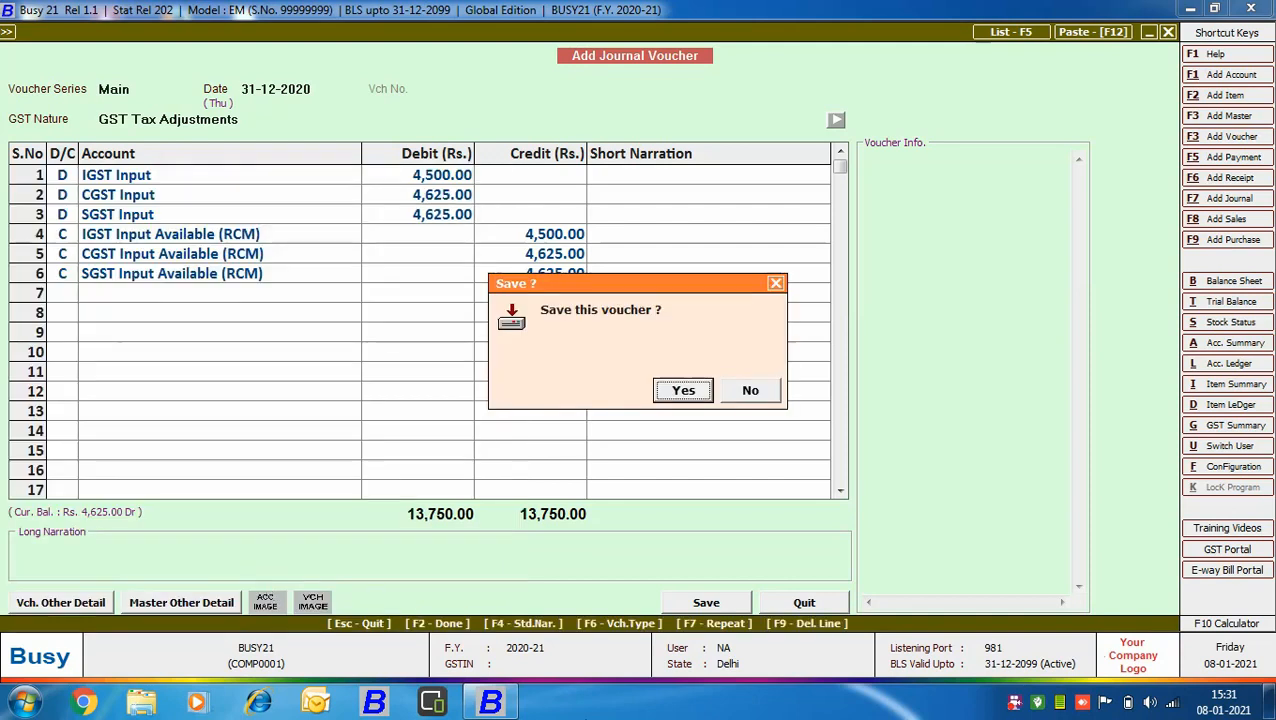
pyautogui.press('Return')
pyautogui.press('Escape')
pyautogui.press('Escape')
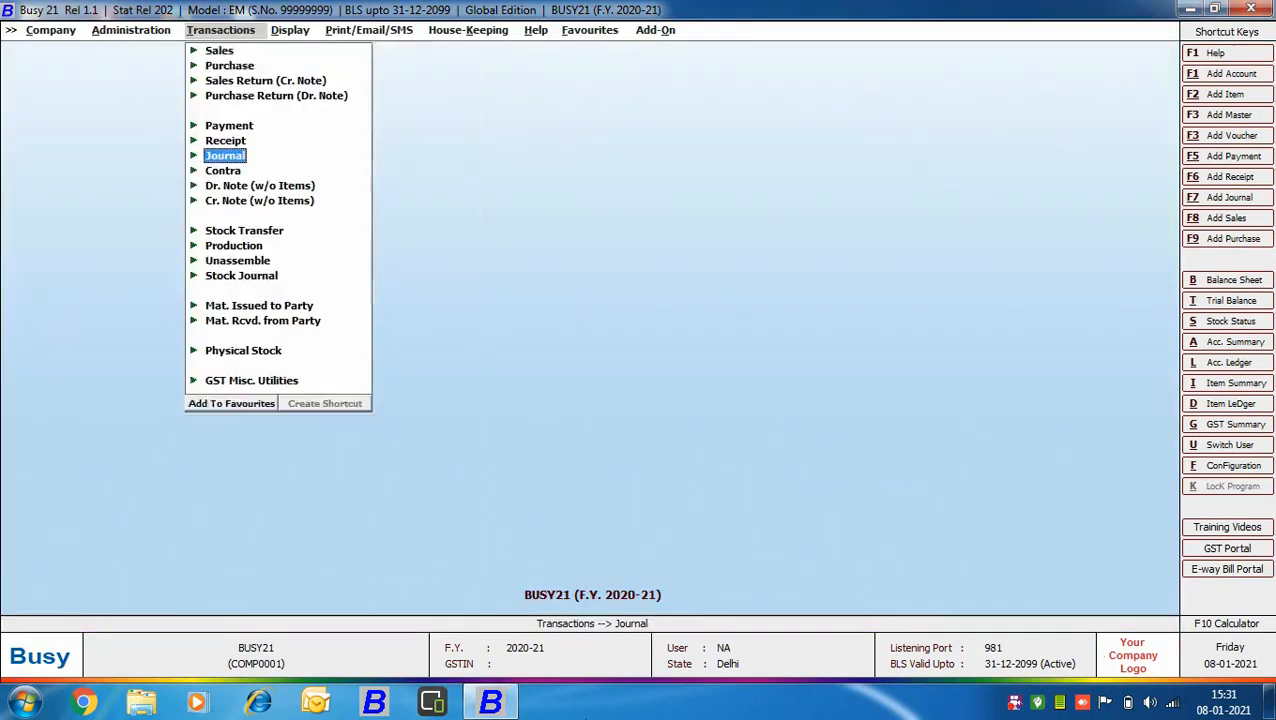
pyautogui.press('Escape')
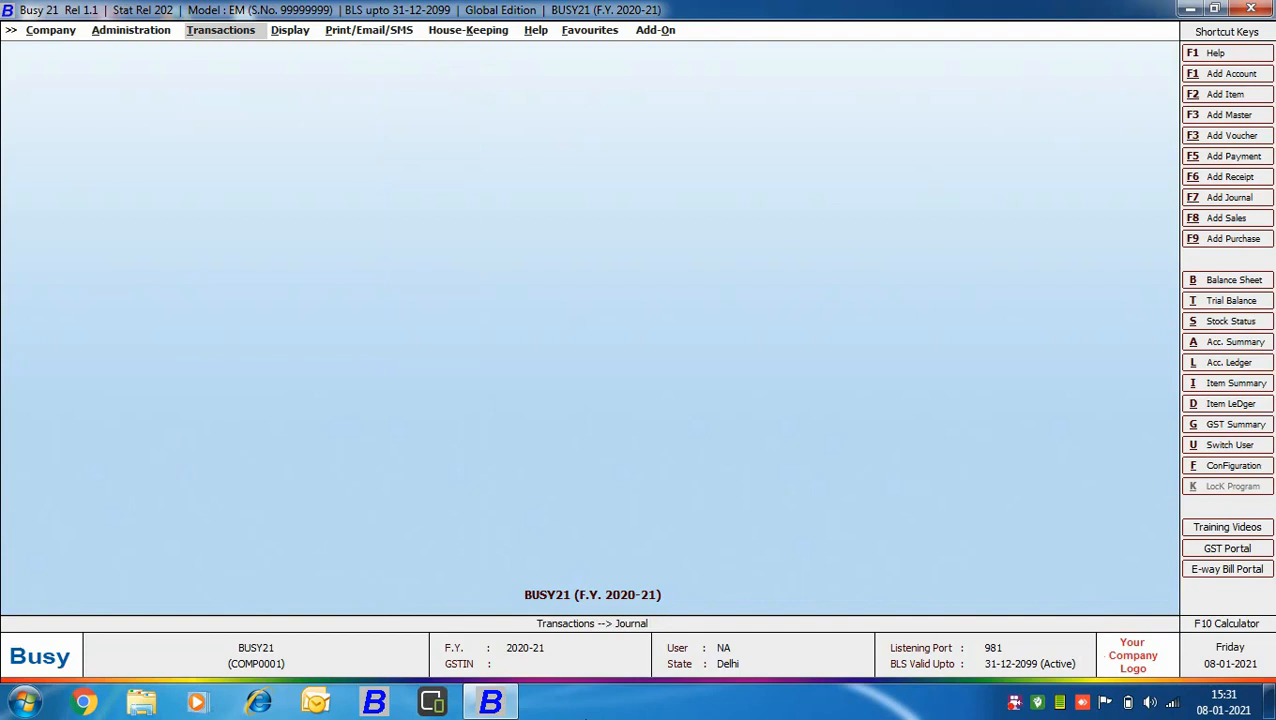